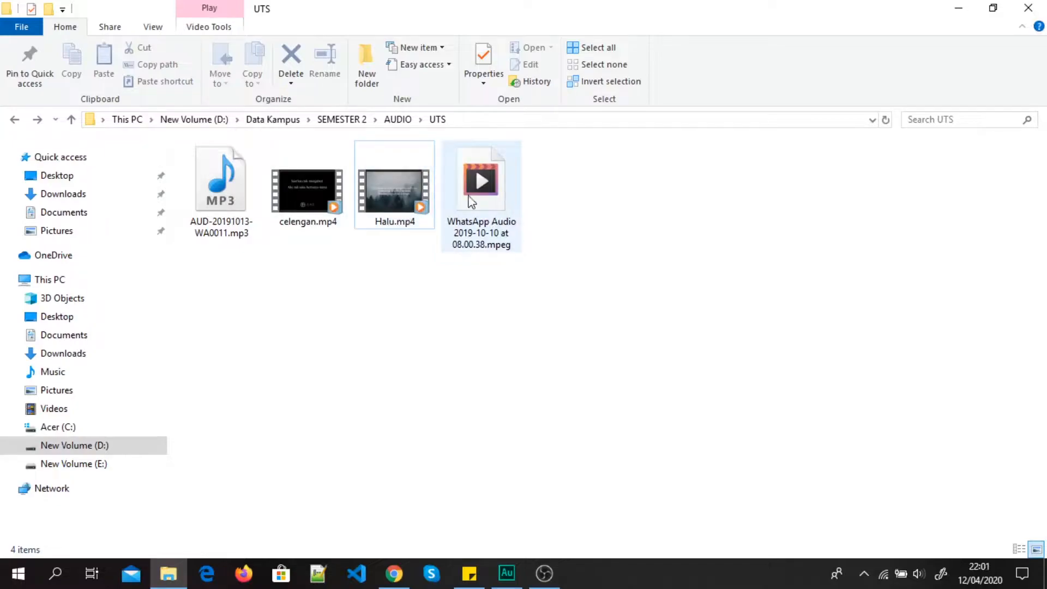
Import Halu.mp4 and the WhatsApp Audio 2019-10-10 at 08.00.38.mpeg file from the UTS folder into Adobe Audition.
left_click(510, 200)
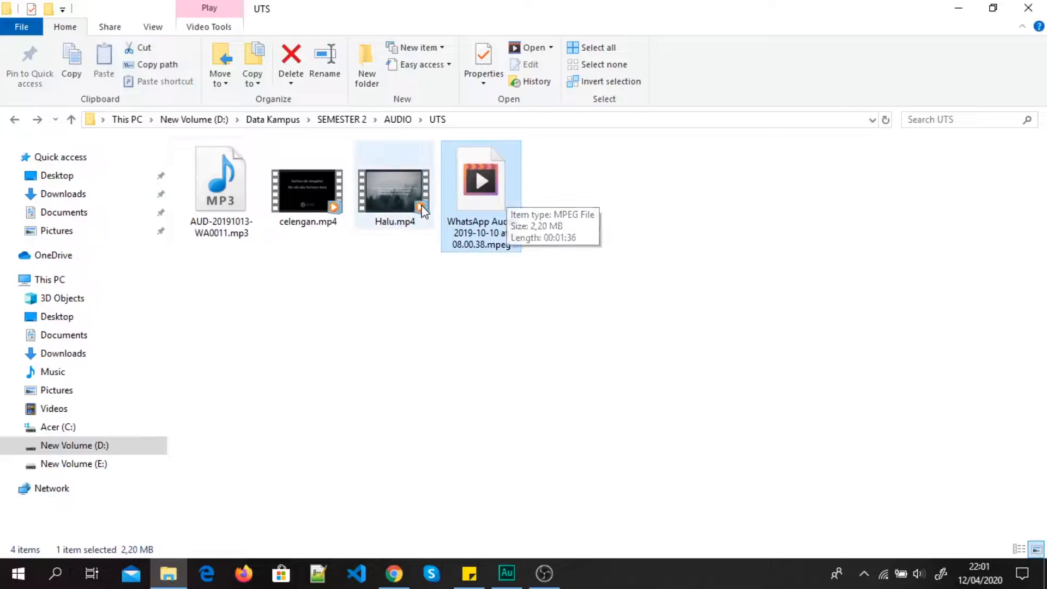
left_click(406, 192)
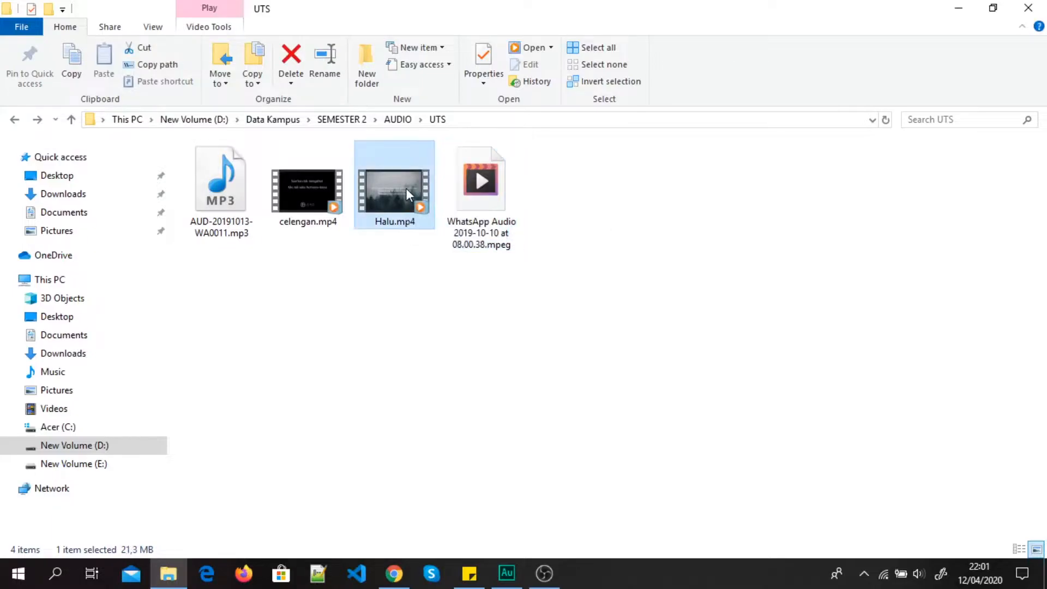
left_click_drag(605, 203, 89, 169)
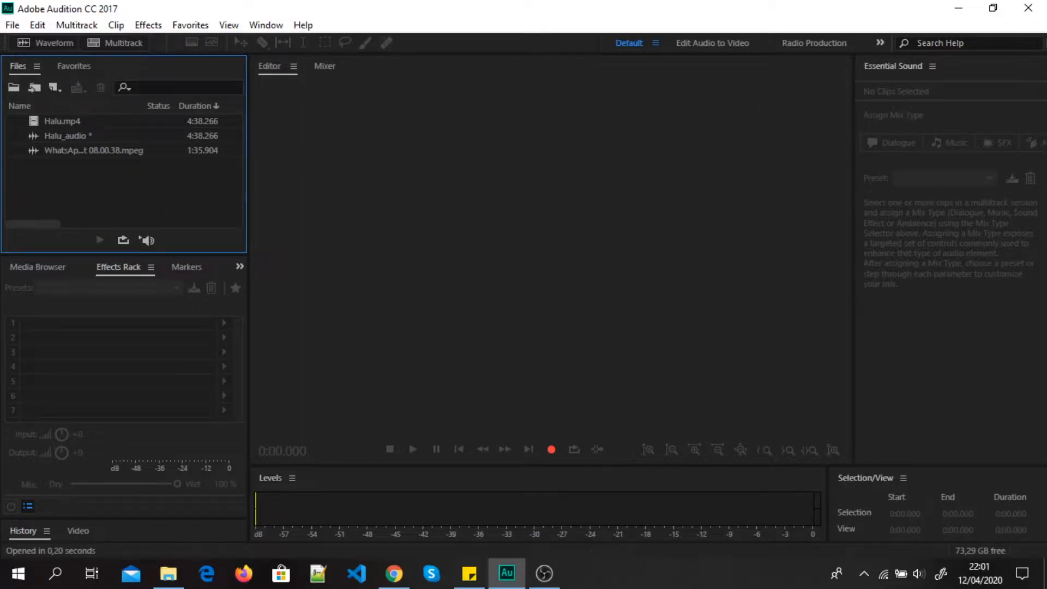
left_click(972, 8)
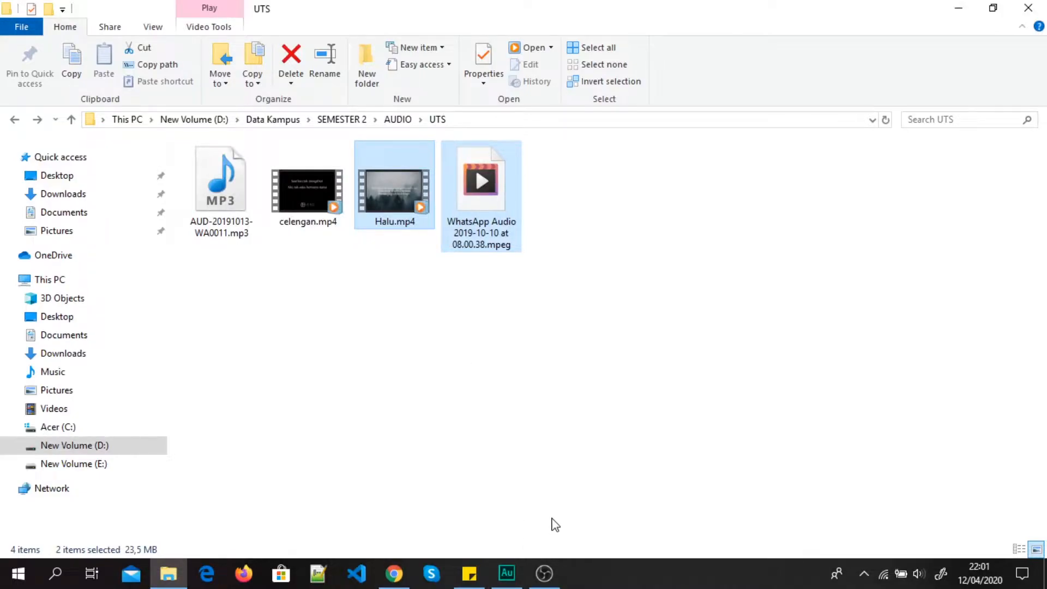
left_click(510, 574)
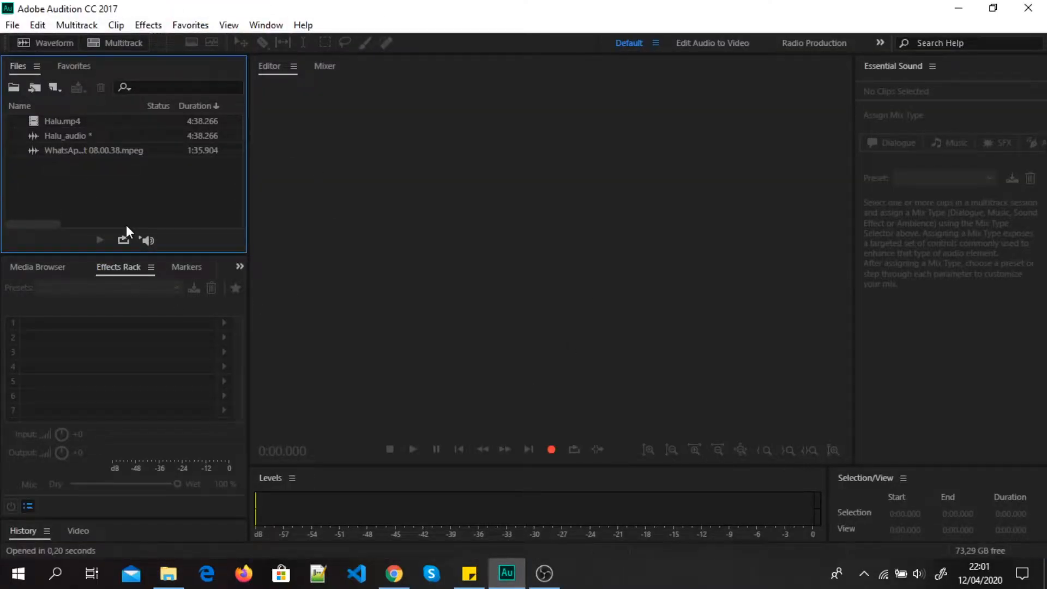
Create a new multitrack session named UTS_OK with a stereo master.
left_click(62, 140)
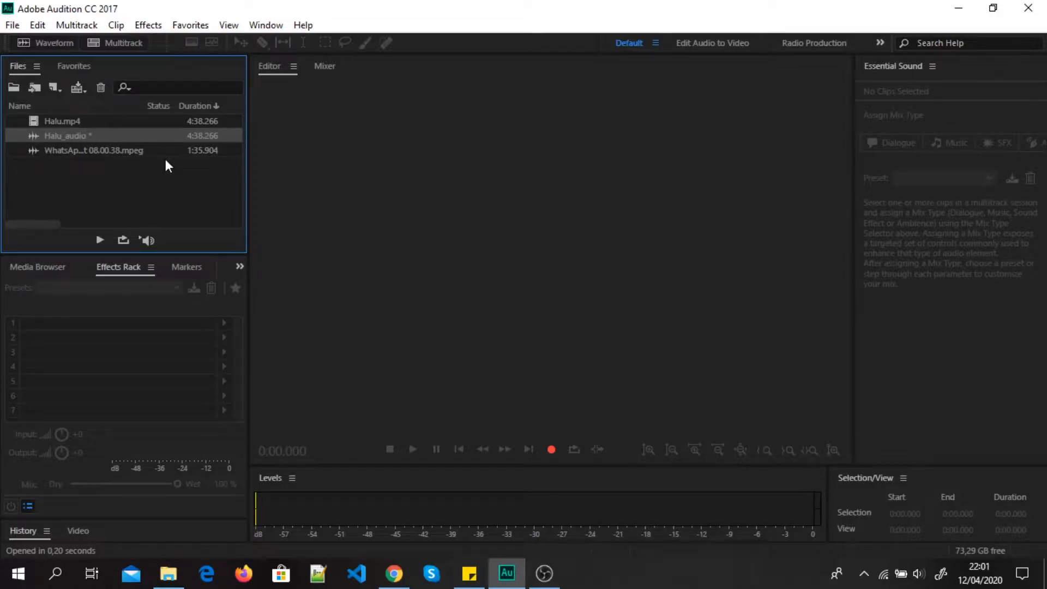
left_click(119, 42)
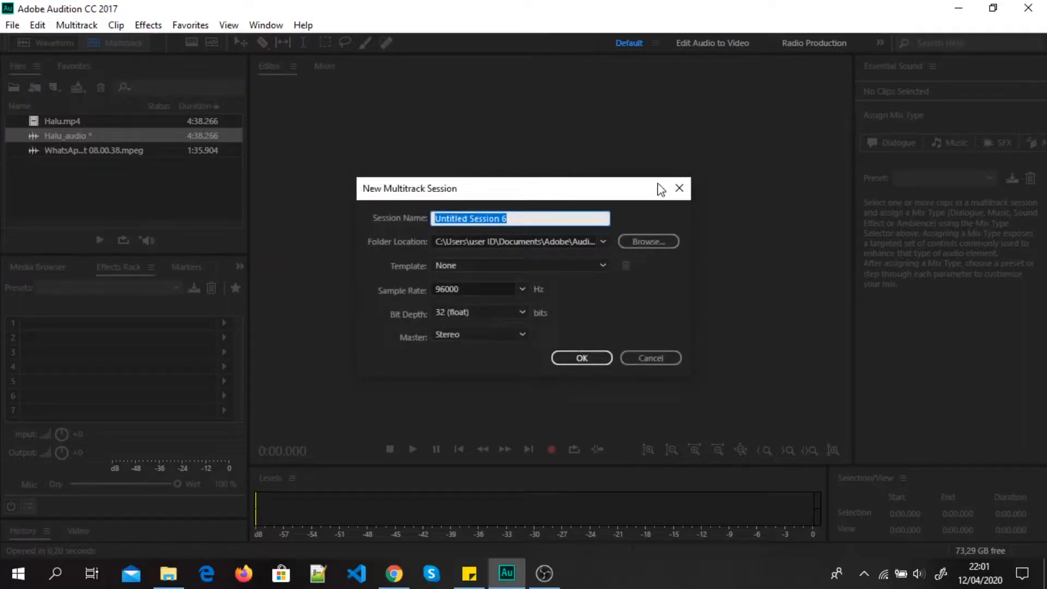
key("Caps_Lock")
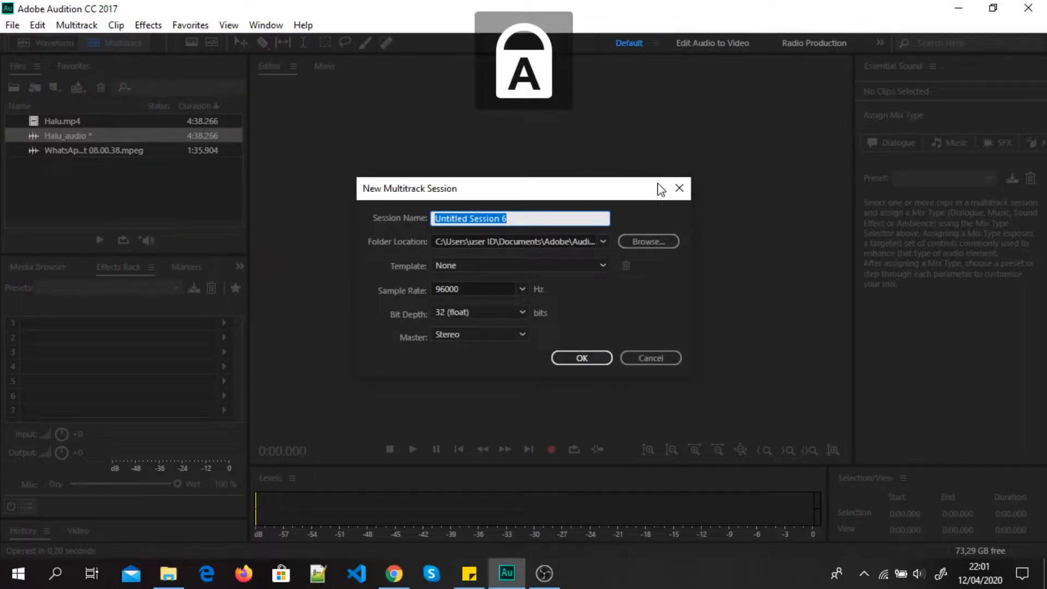
type("UTS_")
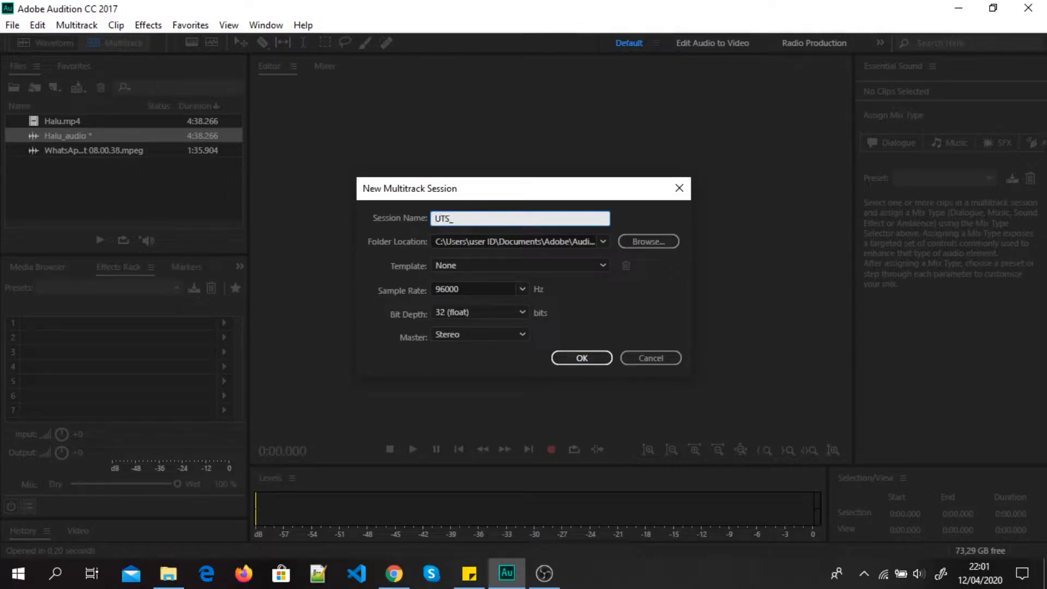
type("OK")
key("Caps_Lock")
left_click(484, 338)
left_click(474, 366)
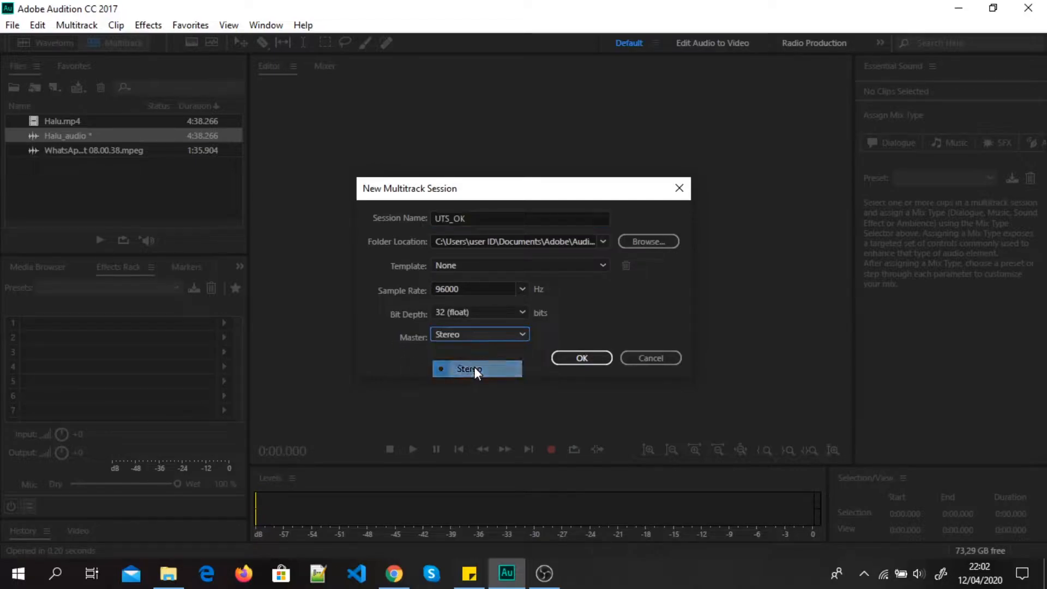
left_click(597, 359)
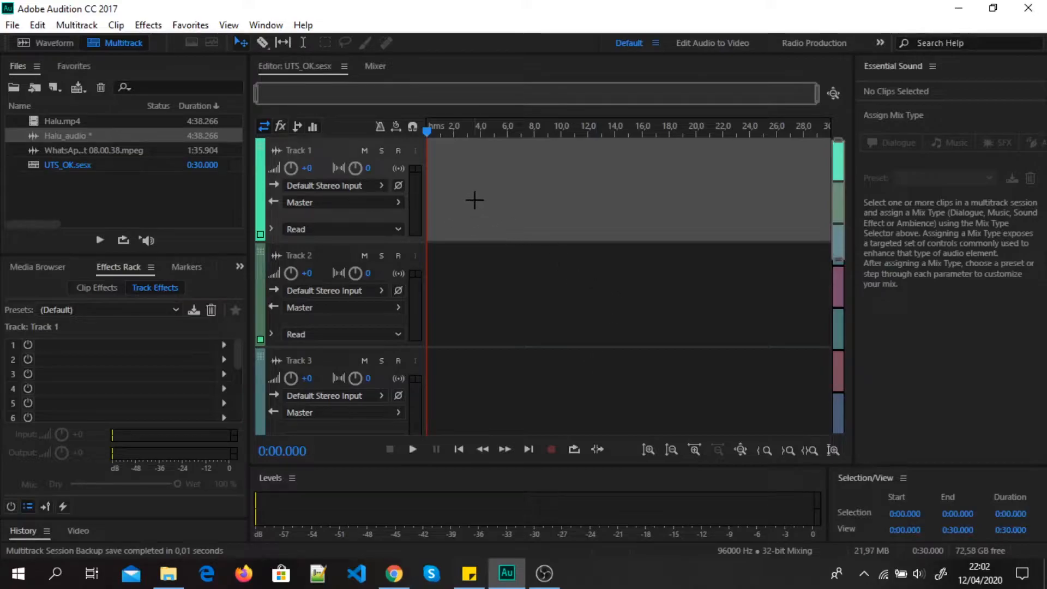
Place the WhatsApp audio file at the start of Track 1 and play its first few seconds.
scroll(476, 200, "down", 2)
scroll(475, 200, "down", 6)
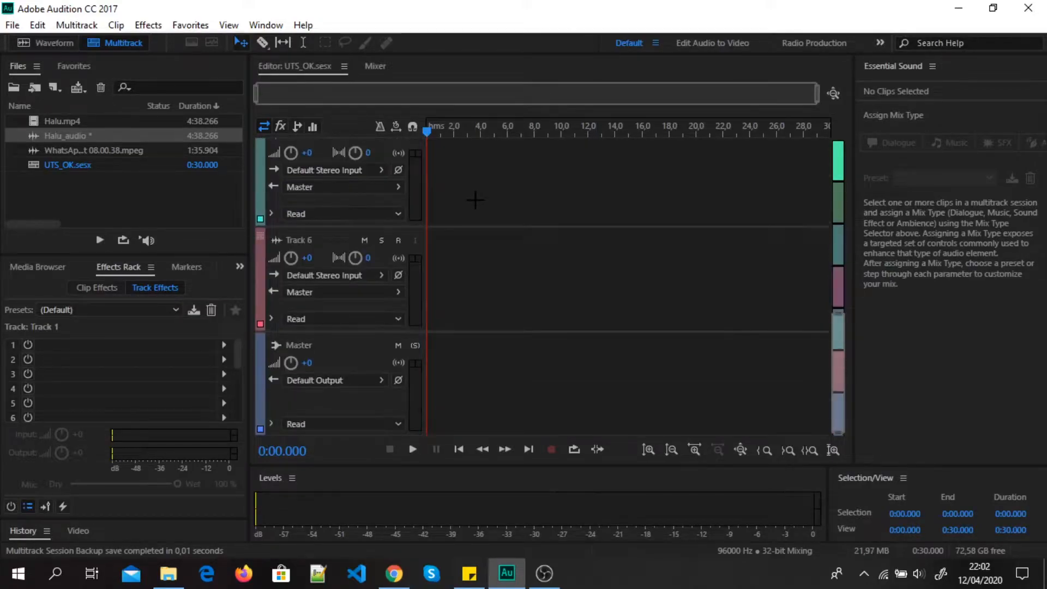
scroll(497, 334, "up", 4)
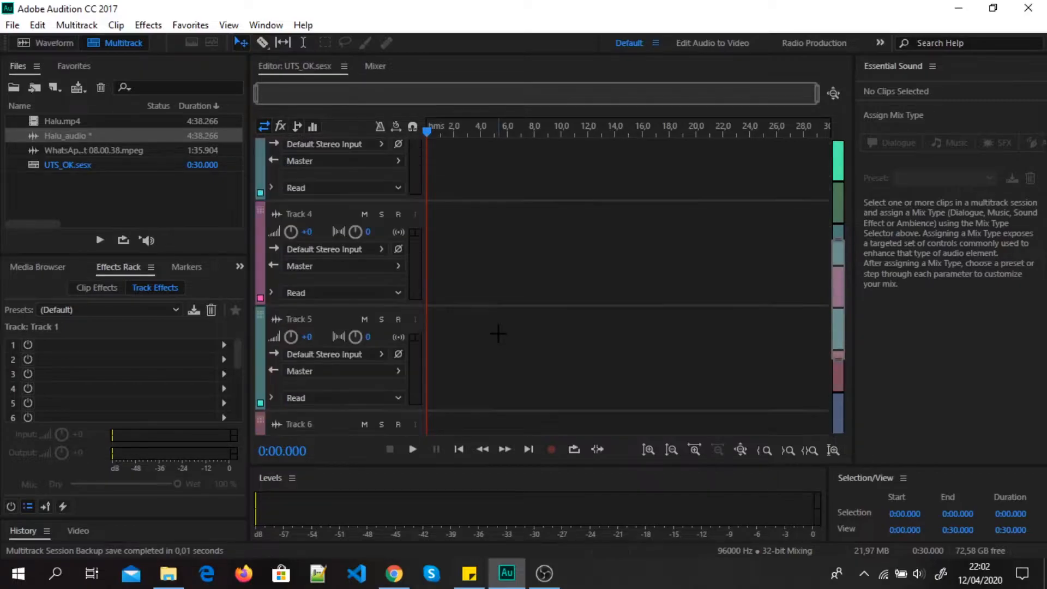
scroll(494, 322, "up", 4)
scroll(602, 242, "up", 2)
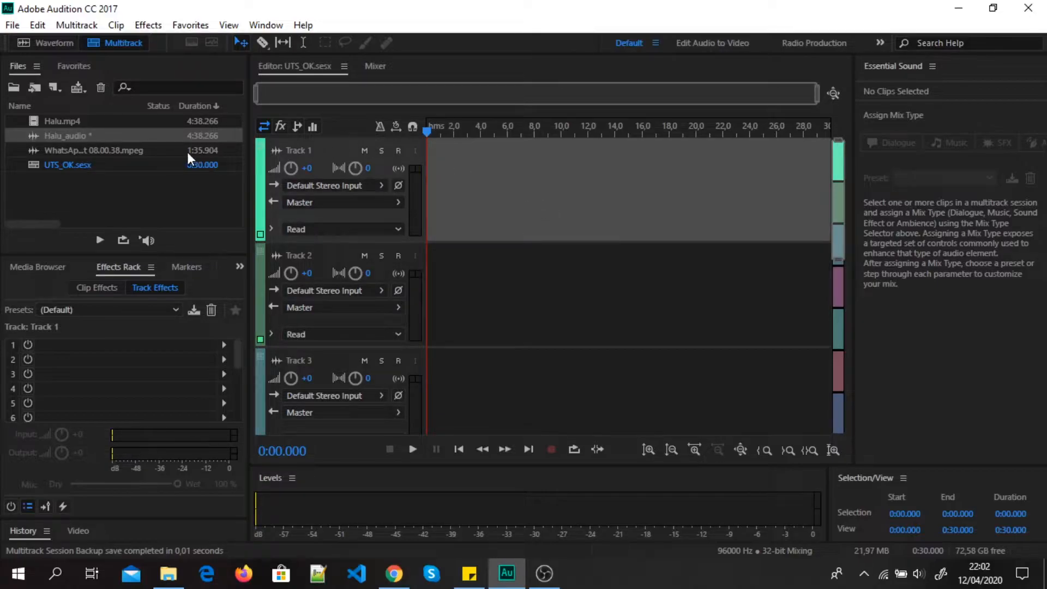
left_click(154, 151)
left_click_drag(142, 148, 412, 176)
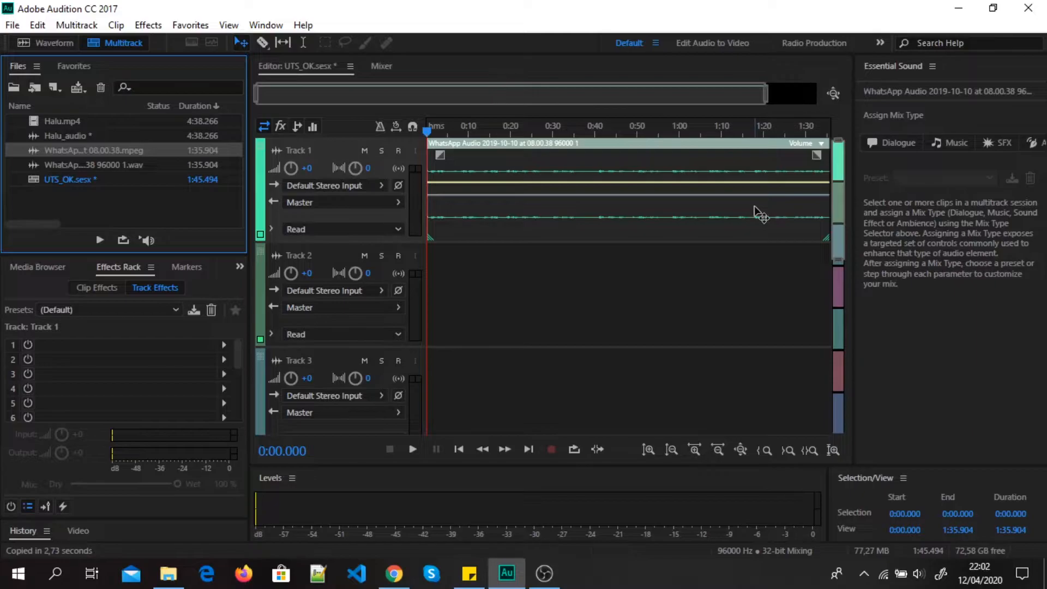
key("space")
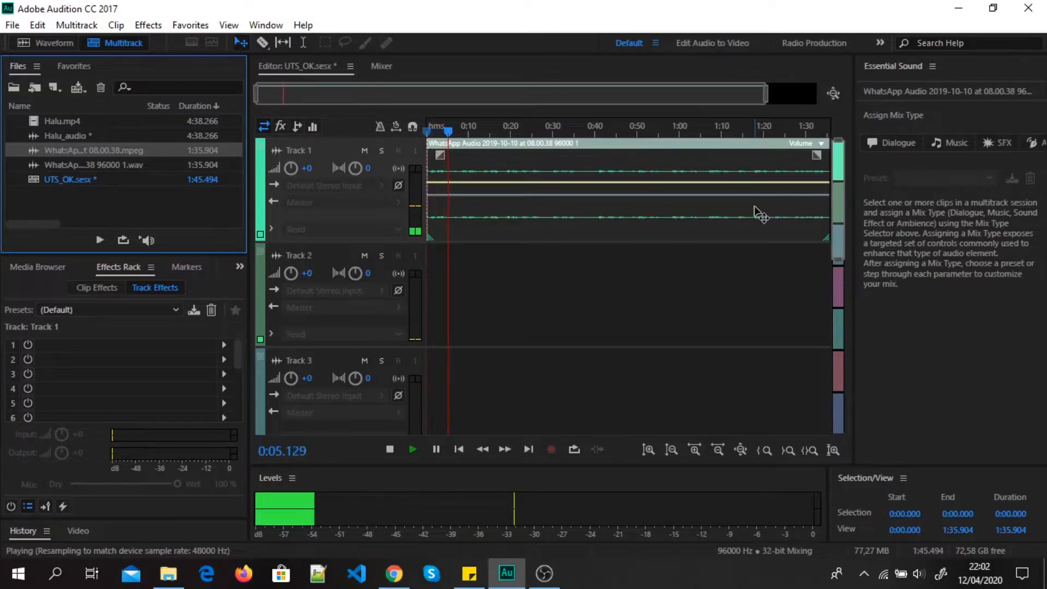
key("space")
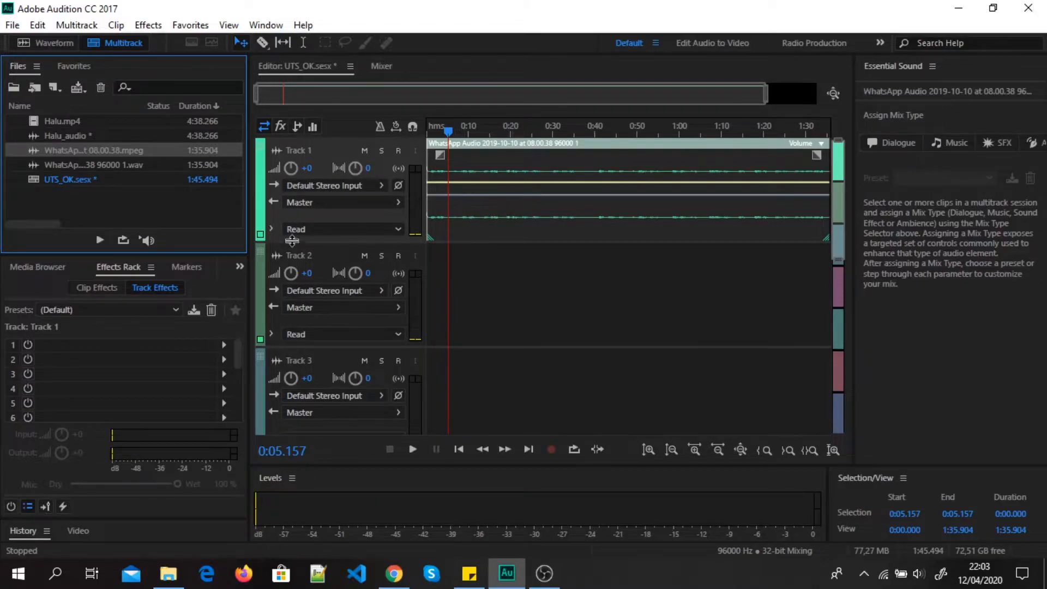
Try lowering Track 1's volume and set it back to 0.
left_click(287, 166)
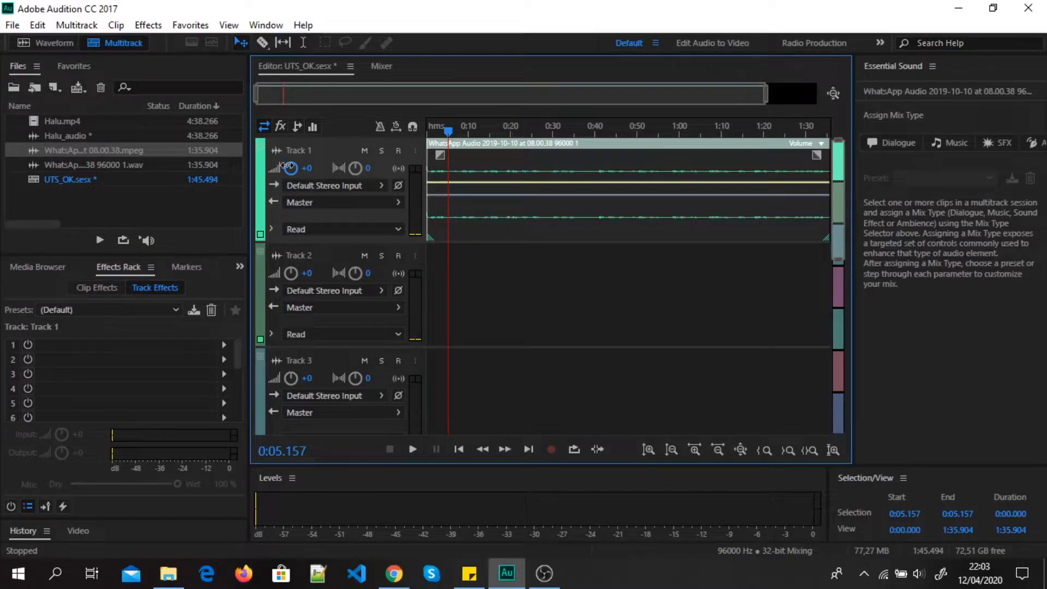
left_click_drag(287, 165, 138, 195)
left_click(304, 169)
key("BackSpace")
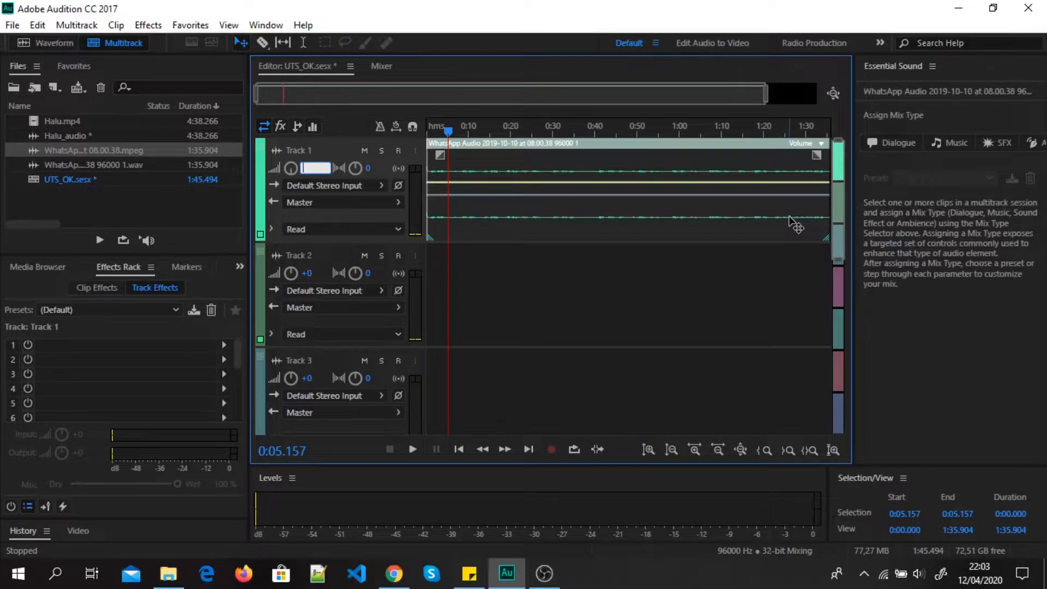
key("Num_Lock")
type("0")
key("Return")
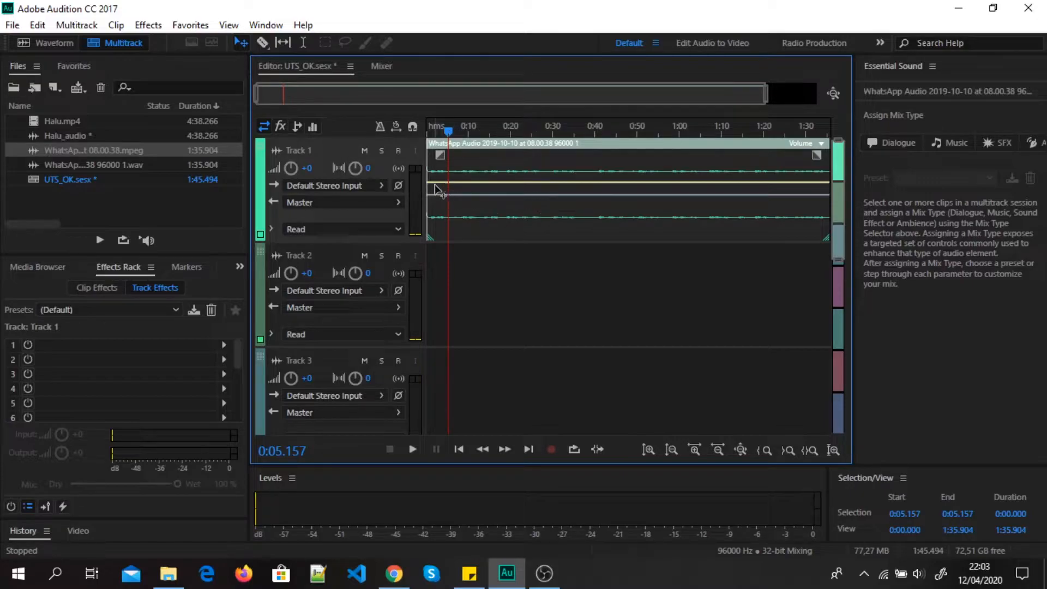
Raise the volume envelope of the Track 1 clip to the top of the clip and play a few seconds of it.
left_click(464, 182)
key("ctrl+z")
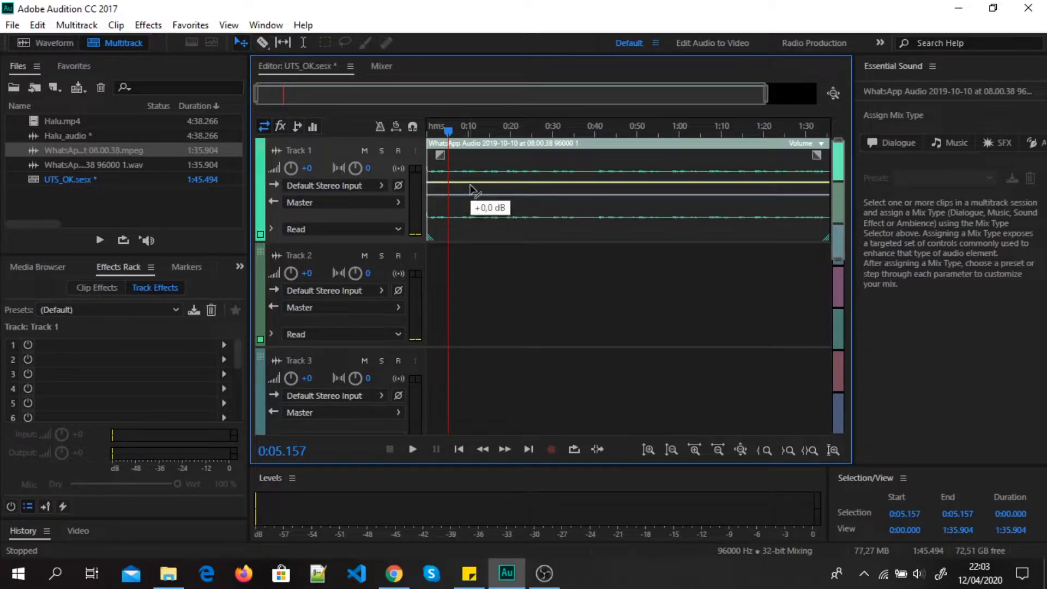
left_click_drag(471, 188, 461, 255)
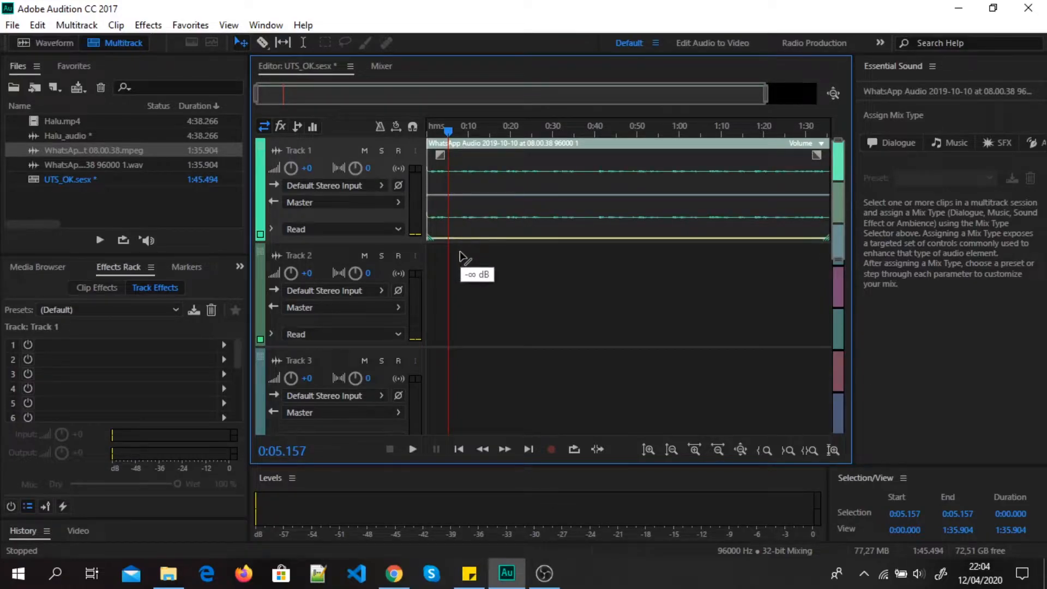
left_click_drag(462, 256, 515, 160)
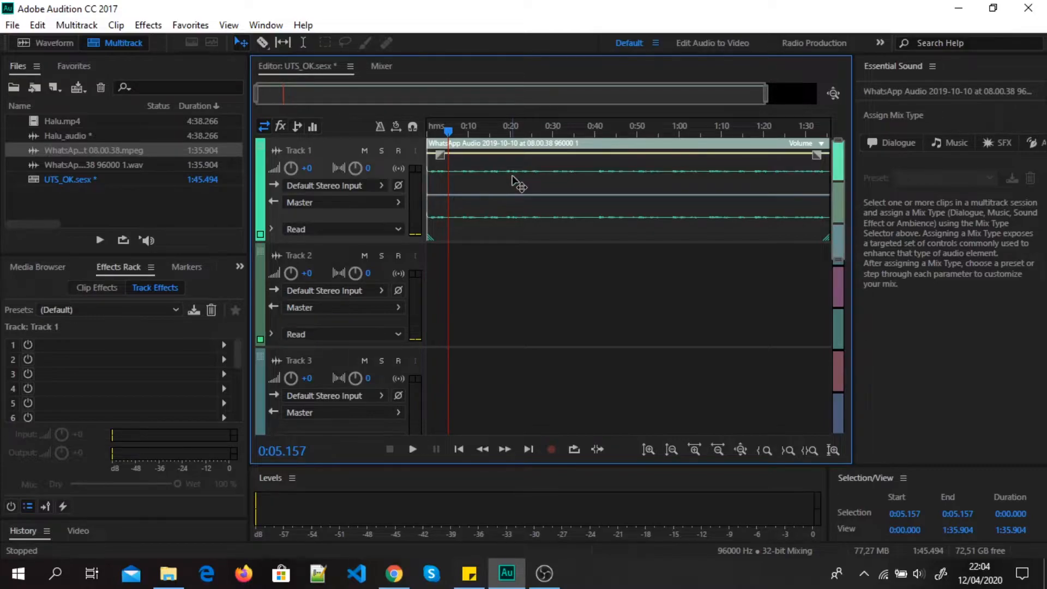
key("space")
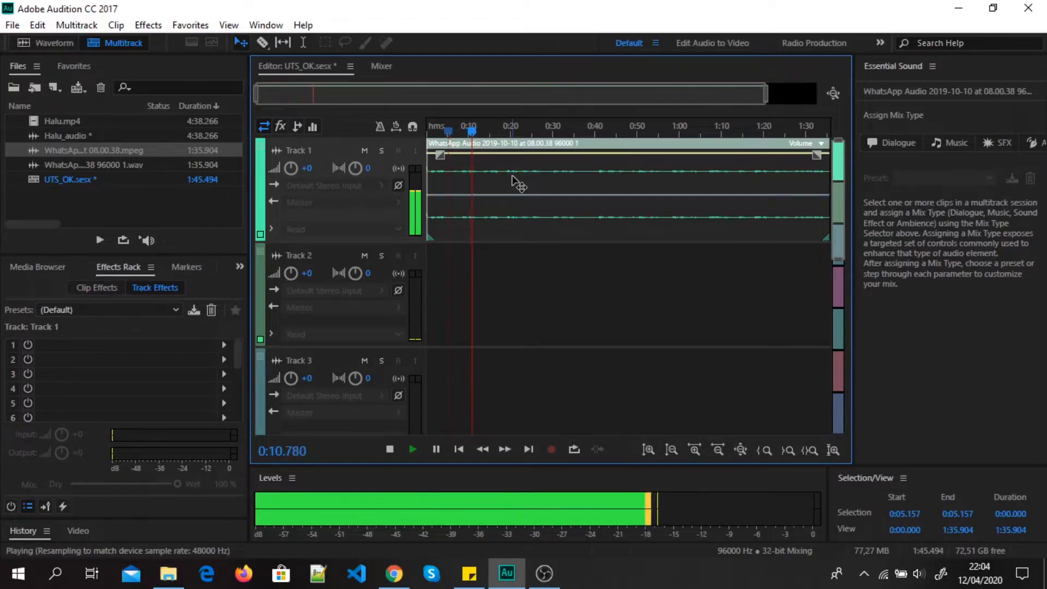
key("space")
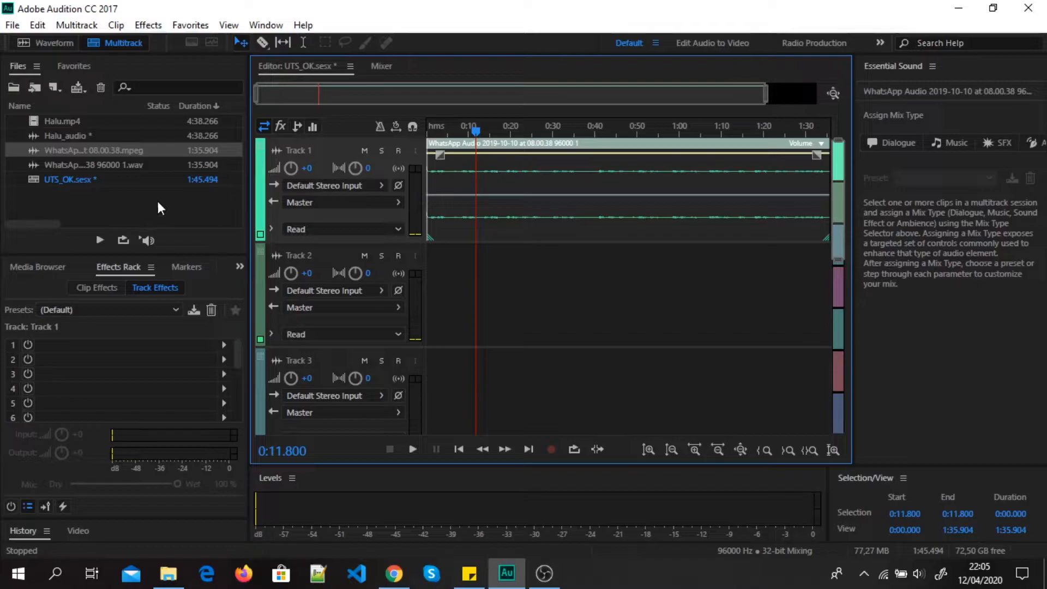
Add an FFT Filter effect to Track 1 without changing its settings.
left_click(131, 30)
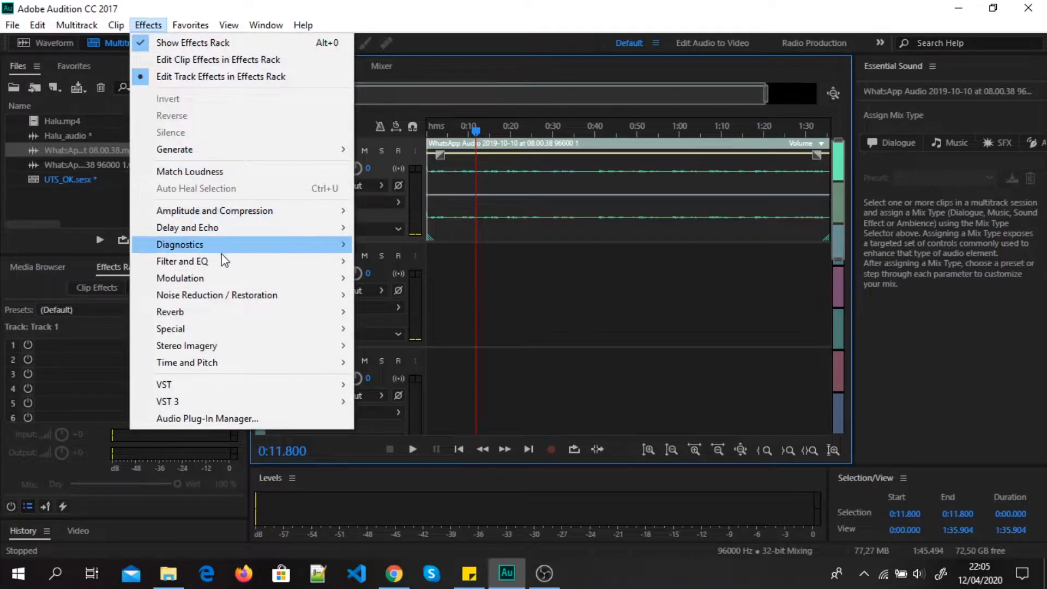
mouse_move(242, 318)
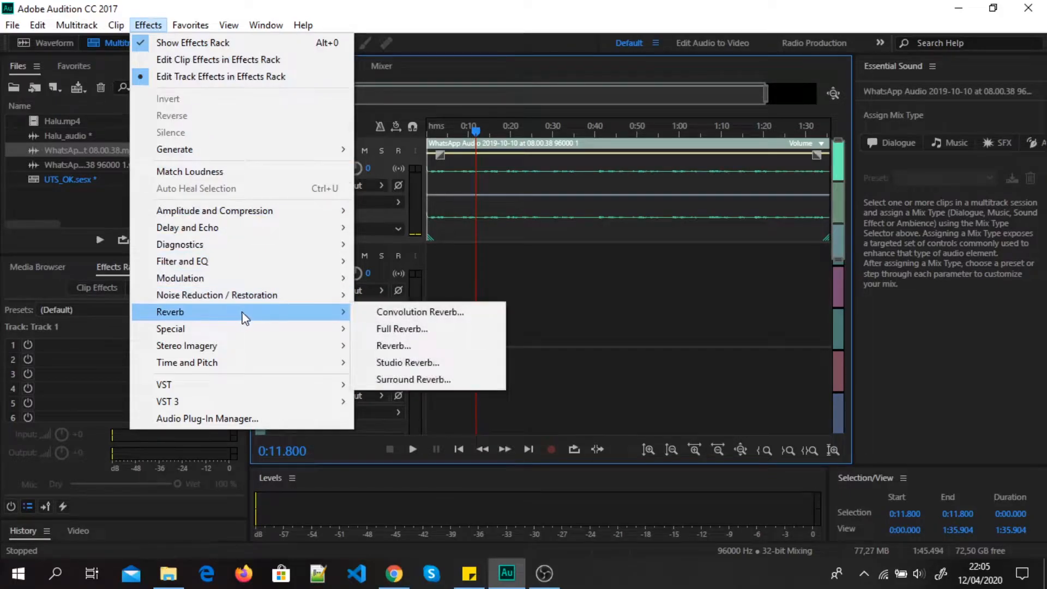
mouse_move(285, 261)
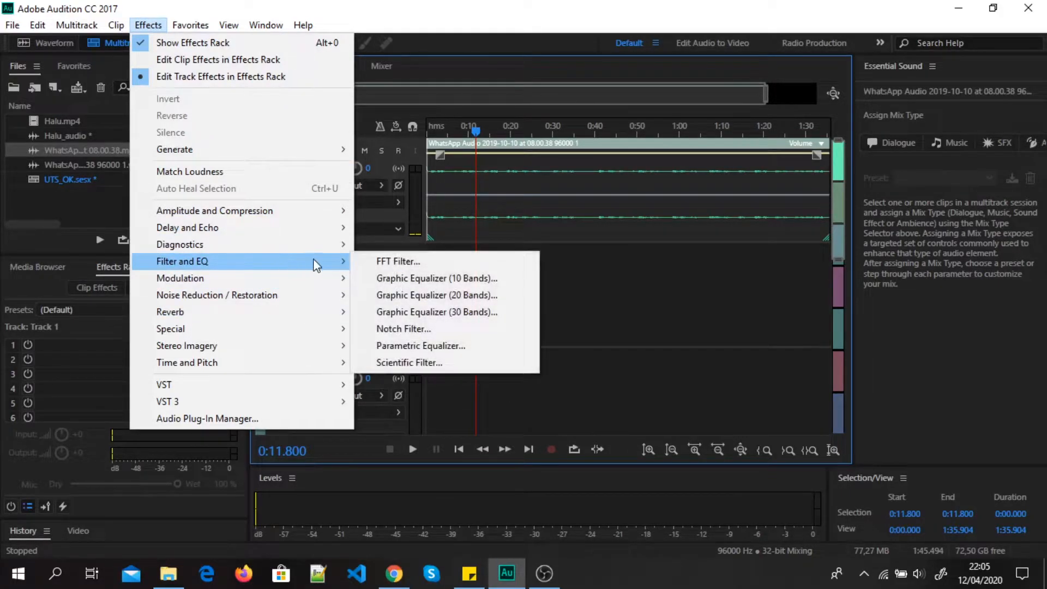
left_click(384, 265)
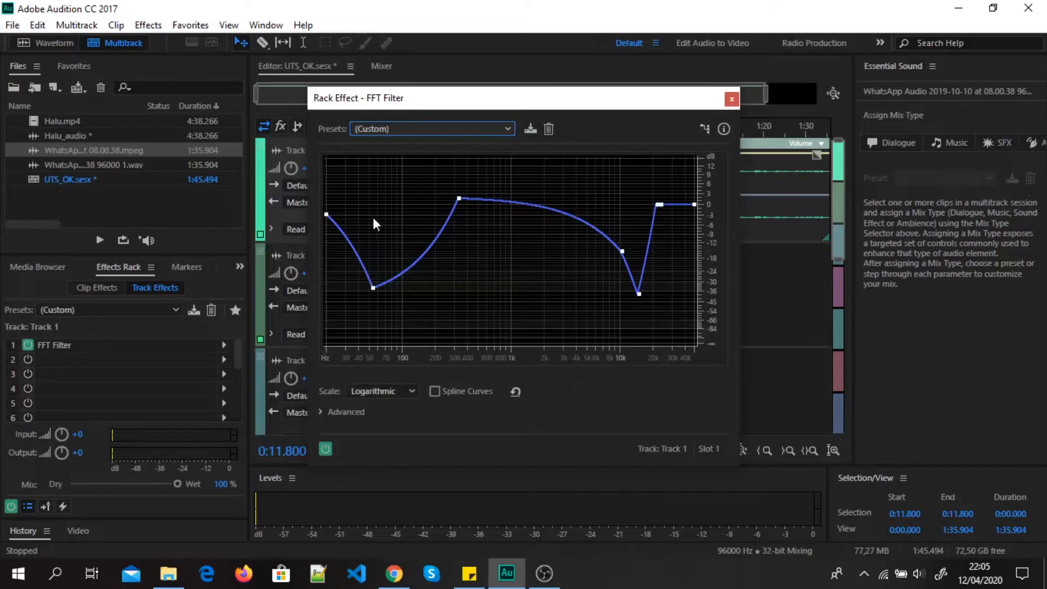
left_click(731, 99)
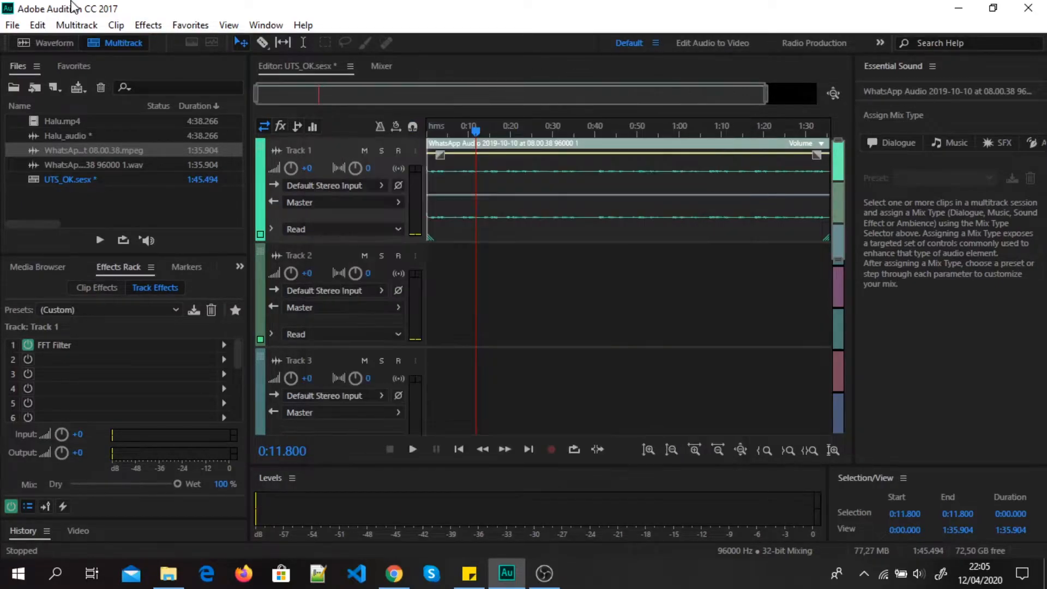
Add a Distortion effect to Track 1 without changing its settings.
left_click(149, 25)
mouse_move(203, 320)
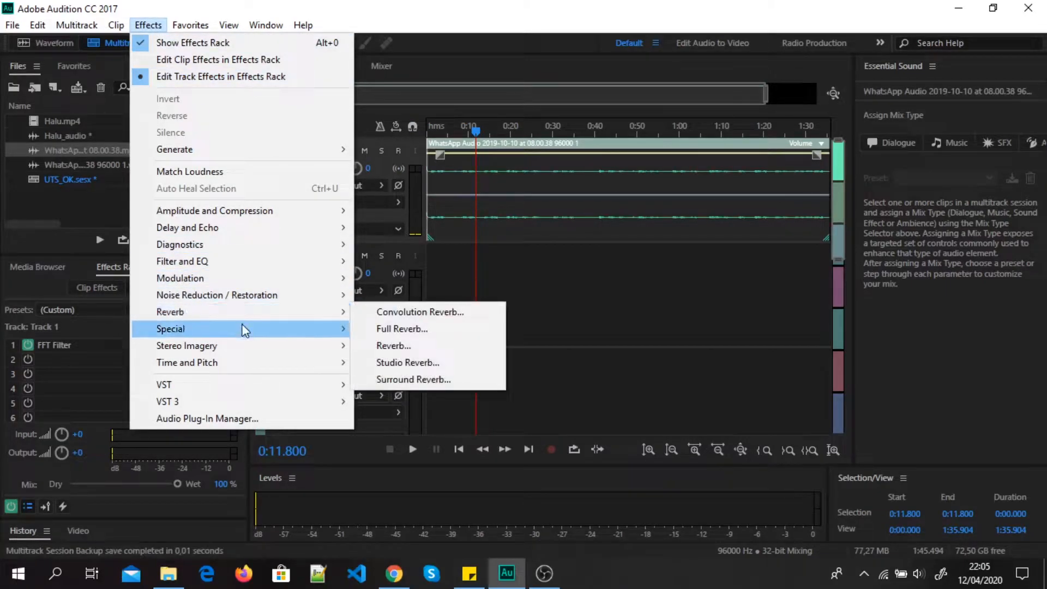
mouse_move(243, 328)
left_click(440, 330)
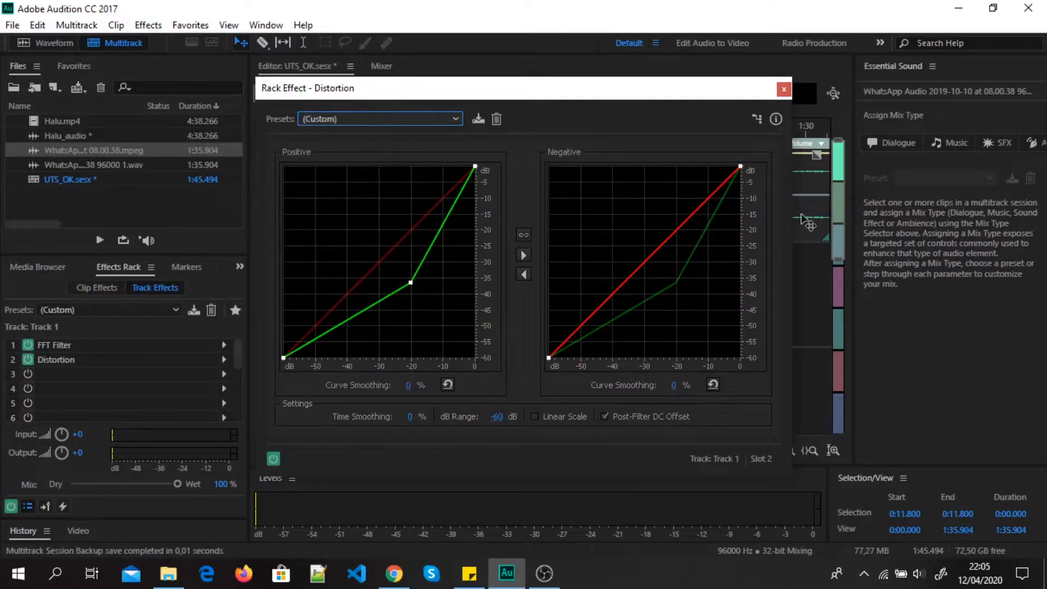
left_click(785, 90)
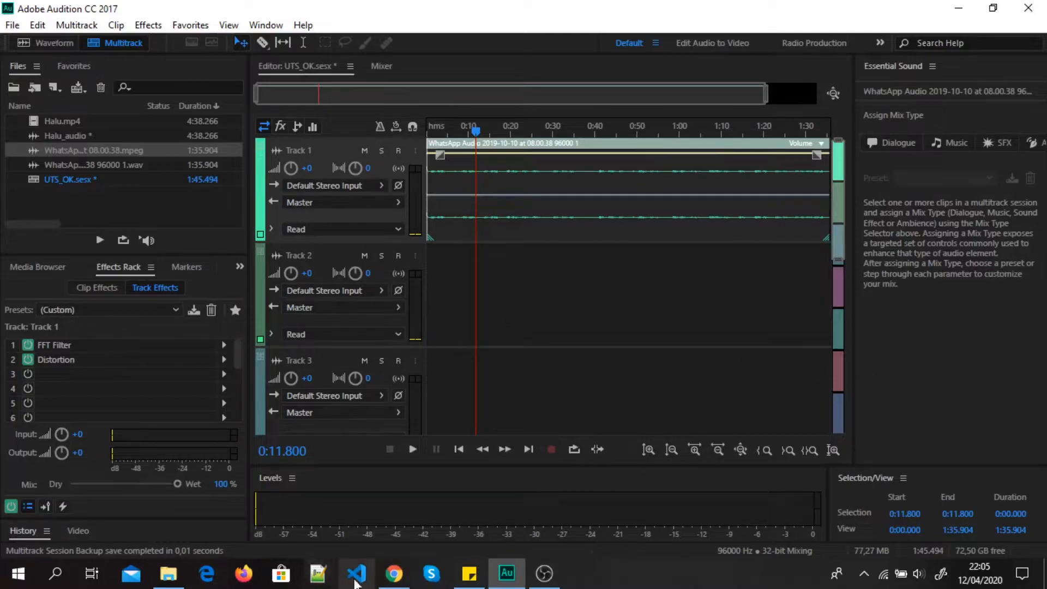
Remove the Distortion and FFT Filter effects from Track 1.
left_click(60, 365)
key("Delete")
left_click(73, 349)
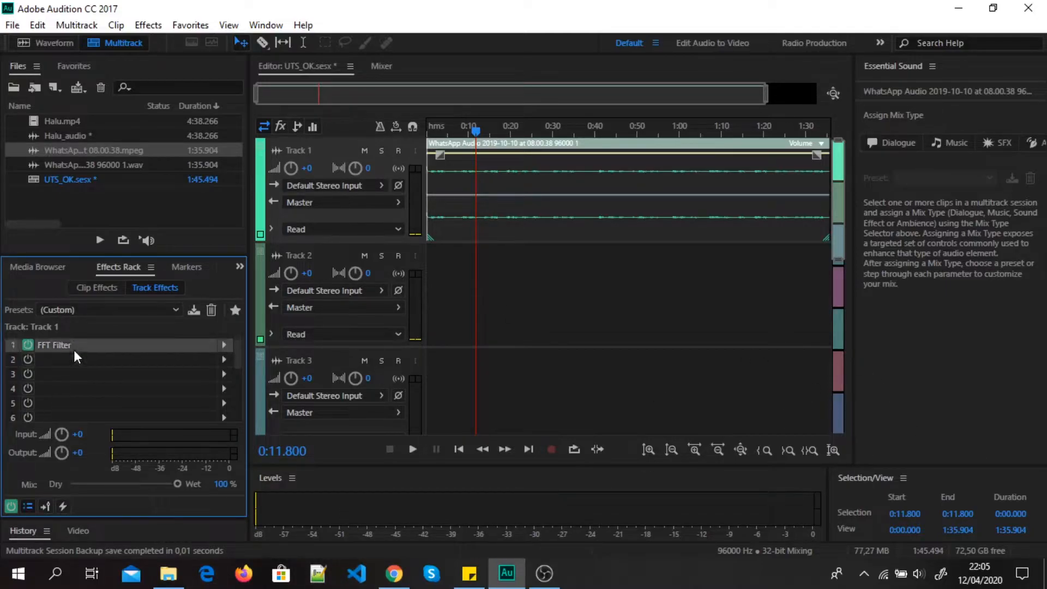
key("Delete")
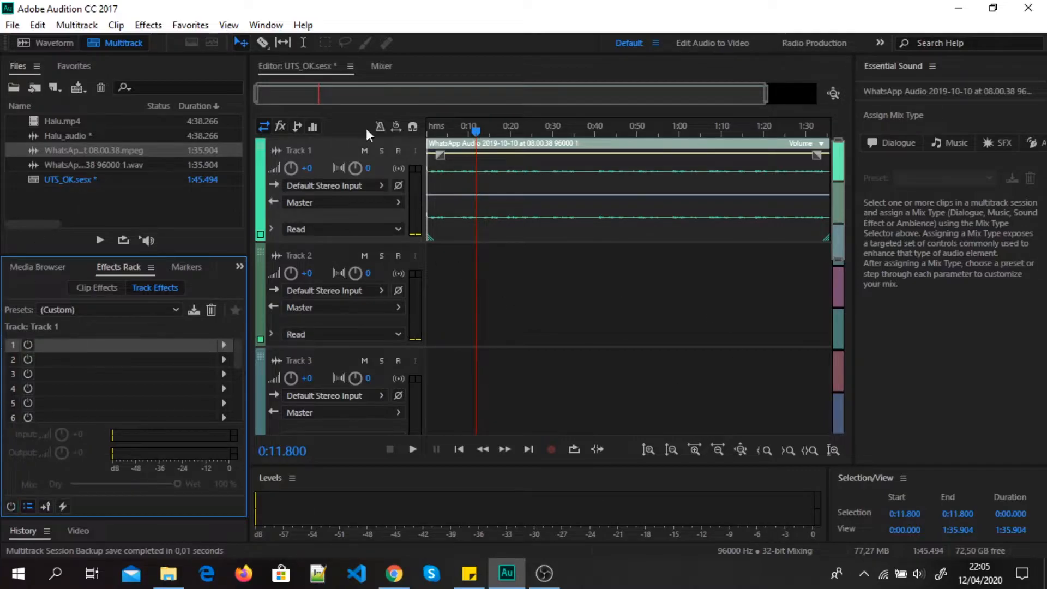
Return the playhead to the session start and apply the On the Telephone effects preset to Track 1.
left_click_drag(476, 132, 242, 131)
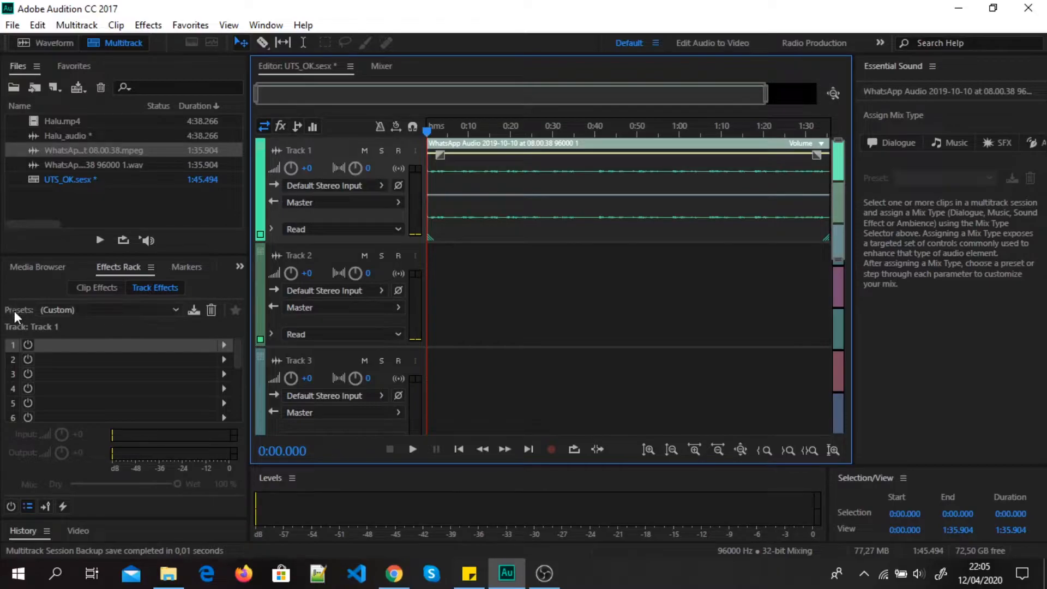
left_click(51, 312)
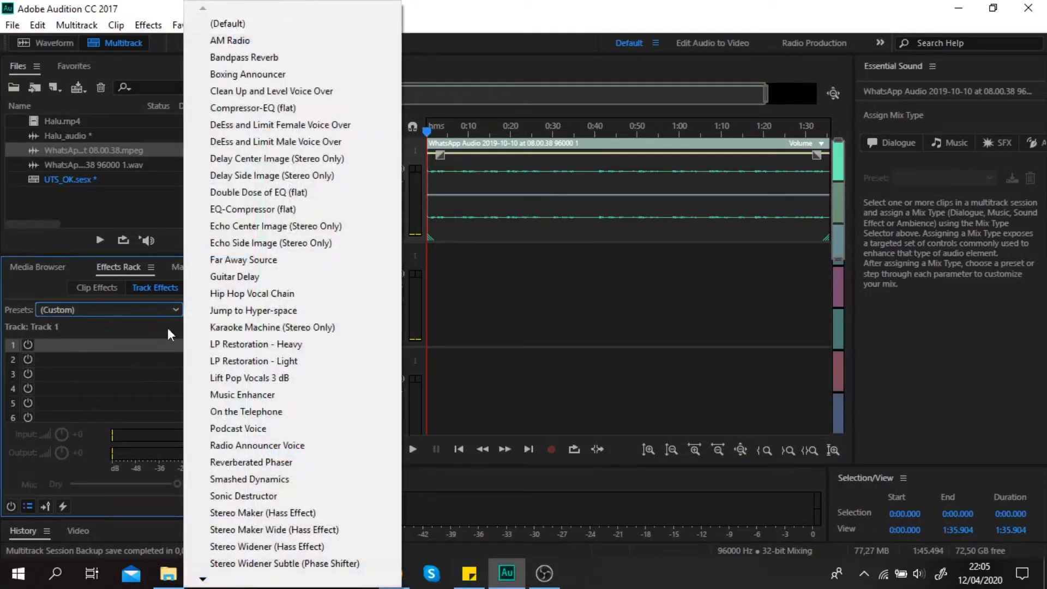
left_click(244, 412)
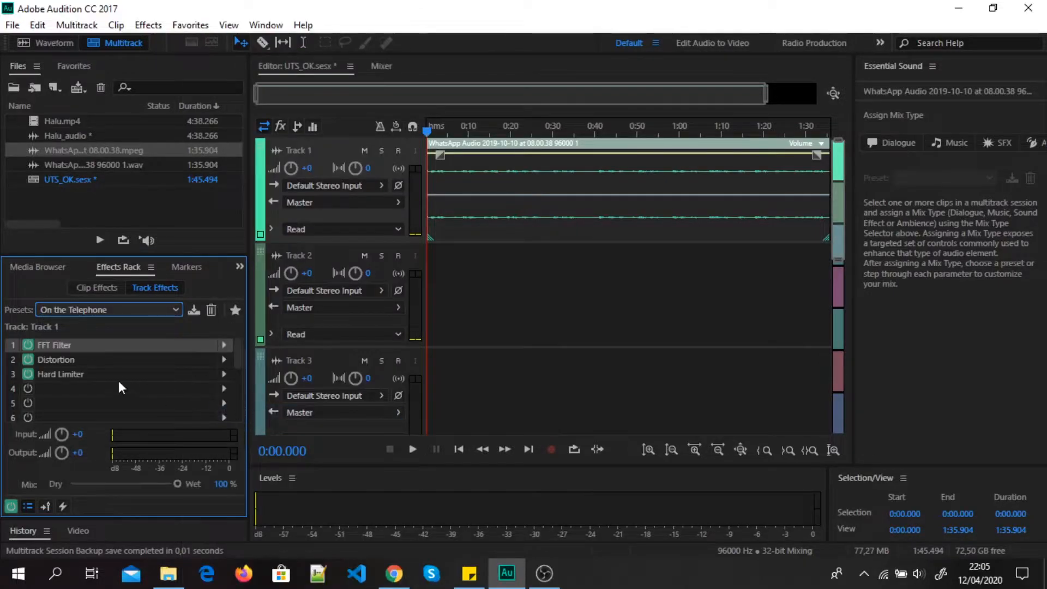
Review the settings of the FFT Filter, Distortion and Hard Limiter effects on Track 1 without changing them.
double_click(52, 342)
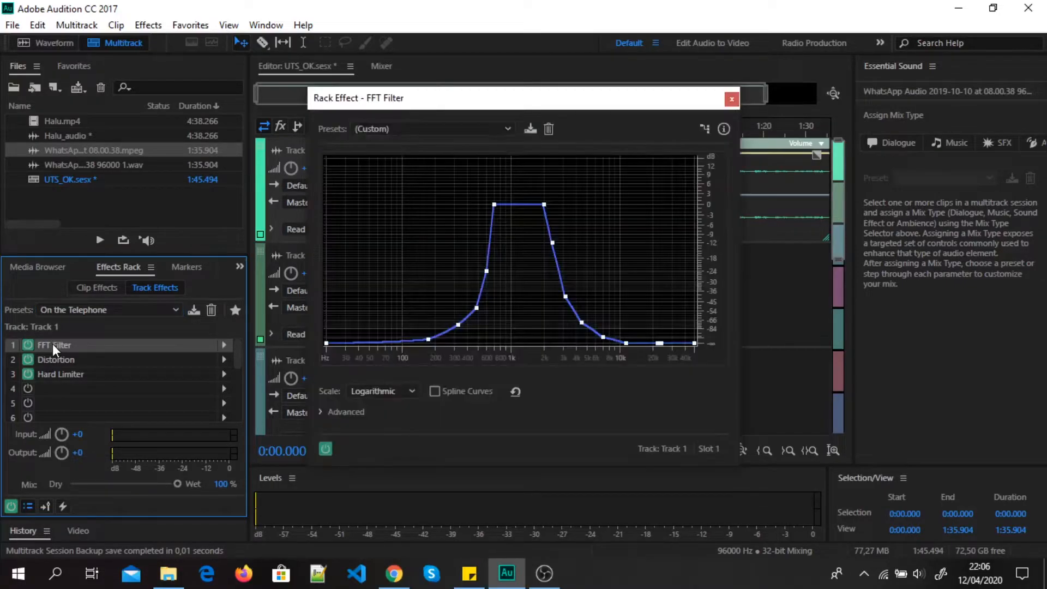
double_click(57, 360)
double_click(60, 373)
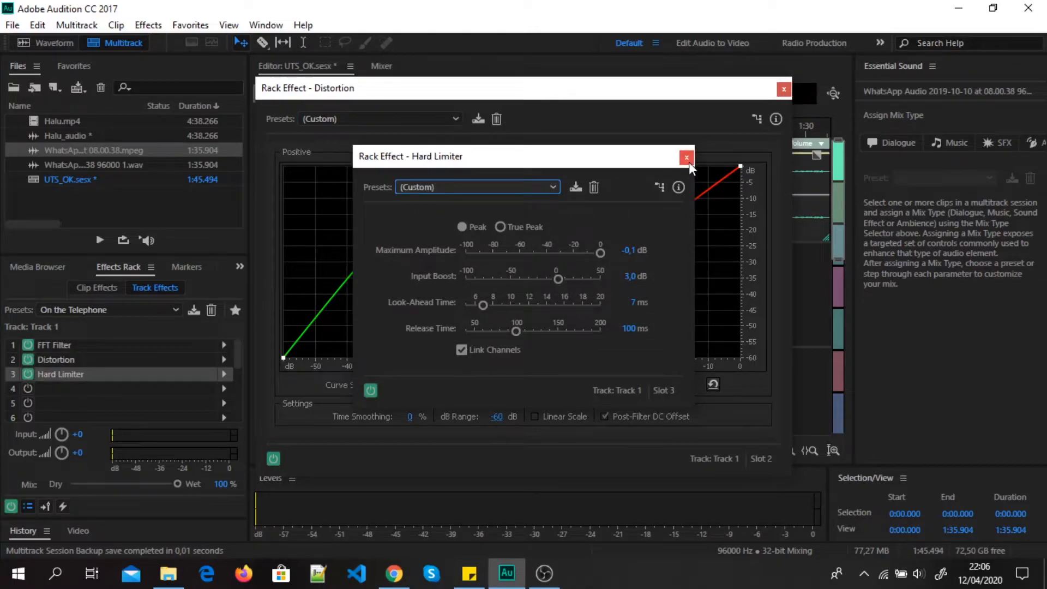
left_click(688, 159)
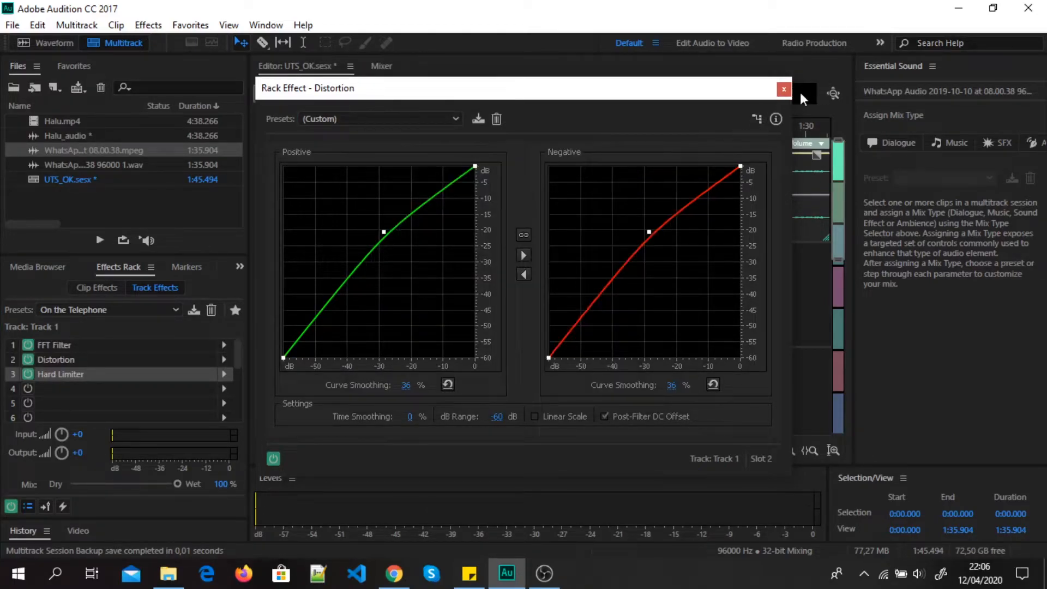
left_click(784, 93)
left_click(730, 97)
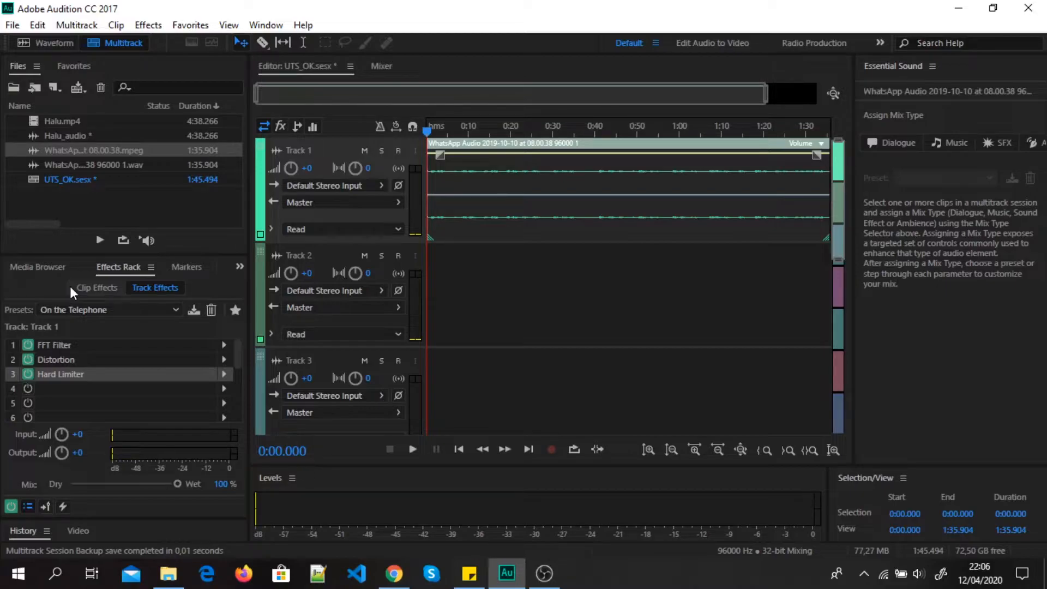
Play the opening seconds of the Track 1 clip to hear it with the telephone effects.
key("space")
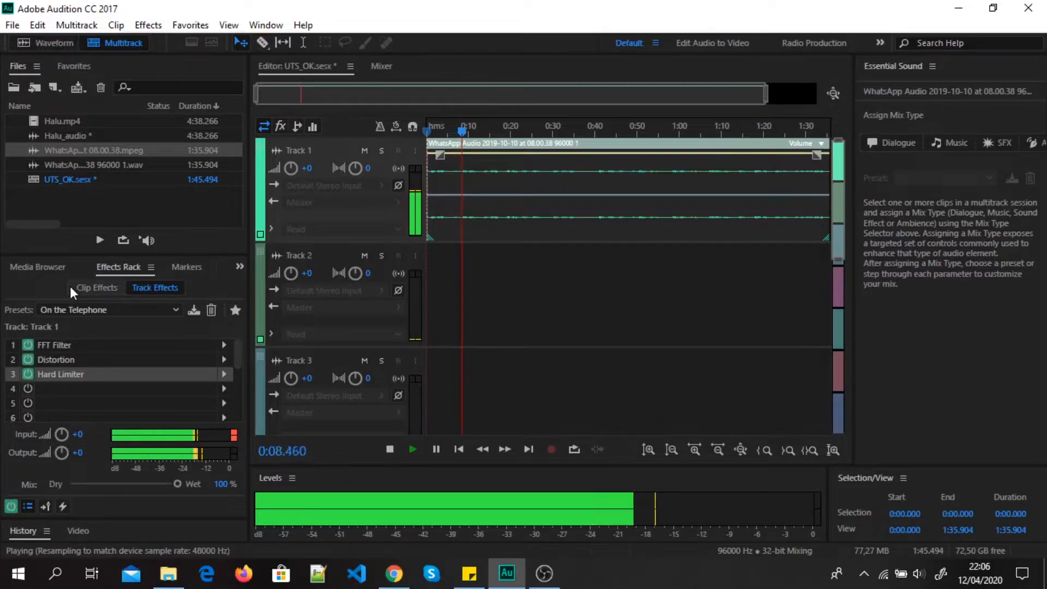
key("space")
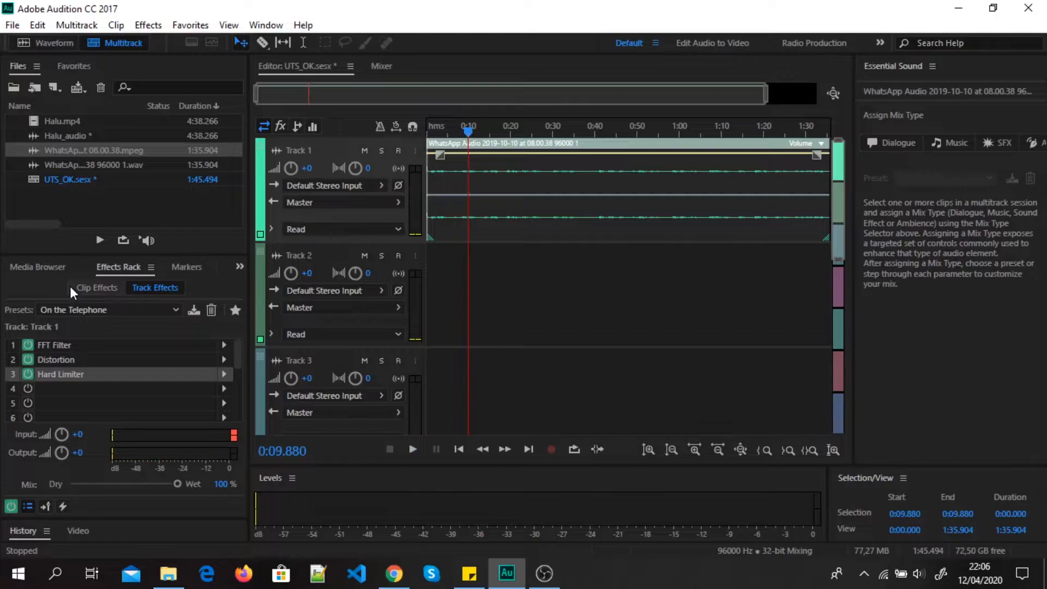
left_click(512, 156)
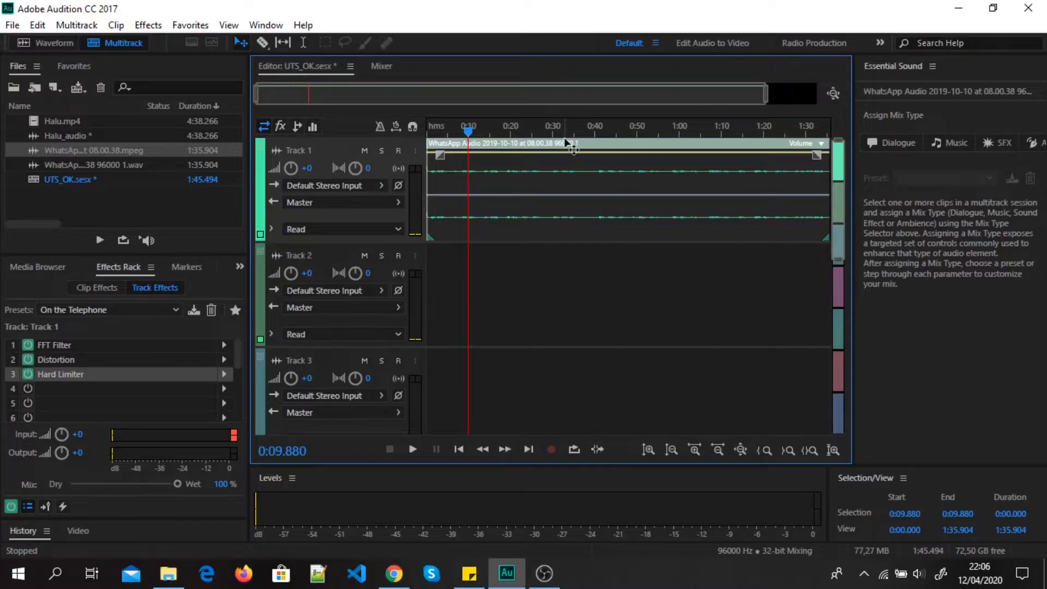
key("space")
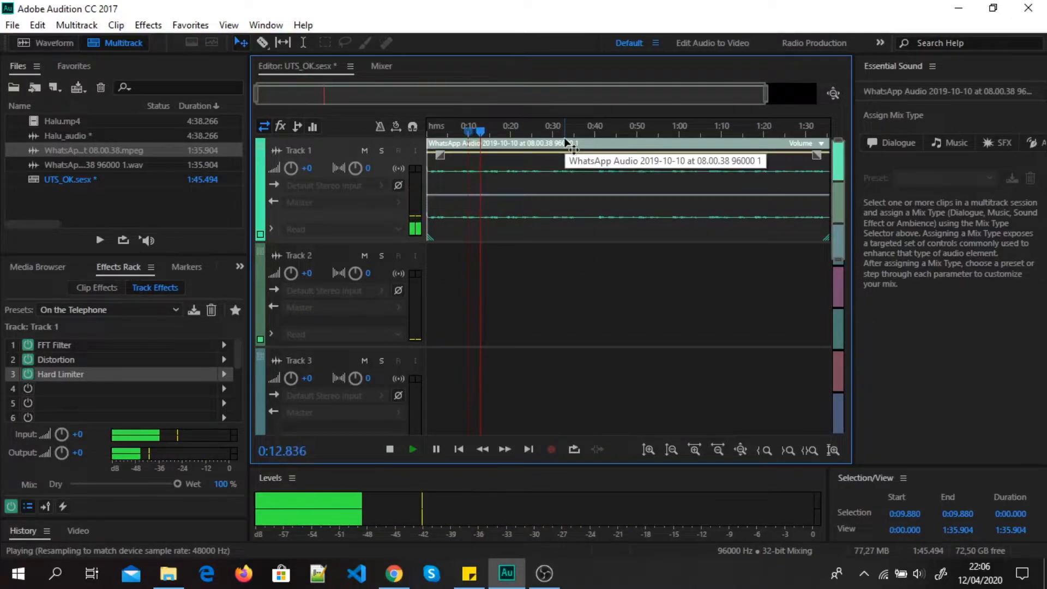
key("space")
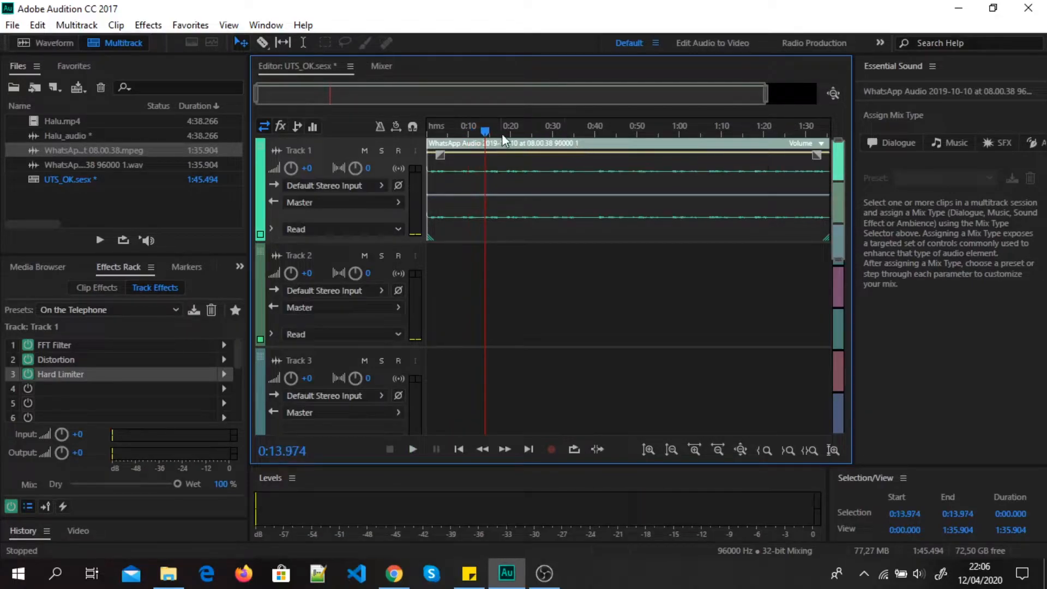
Place Halu_audio on Track 2 at the session start and briefly play both tracks together.
left_click_drag(484, 132, 417, 228)
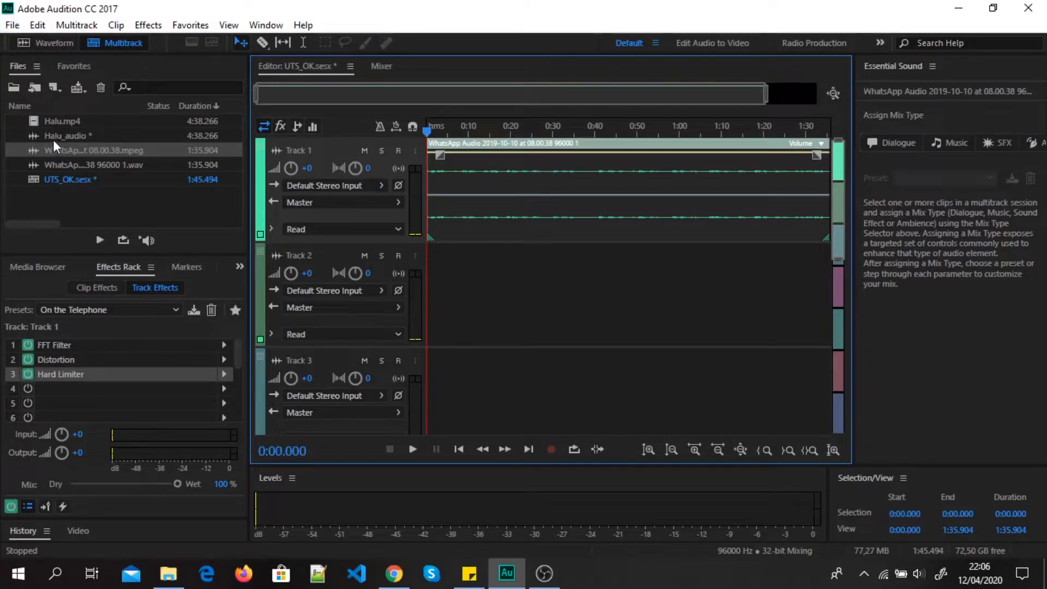
left_click_drag(48, 136, 426, 302)
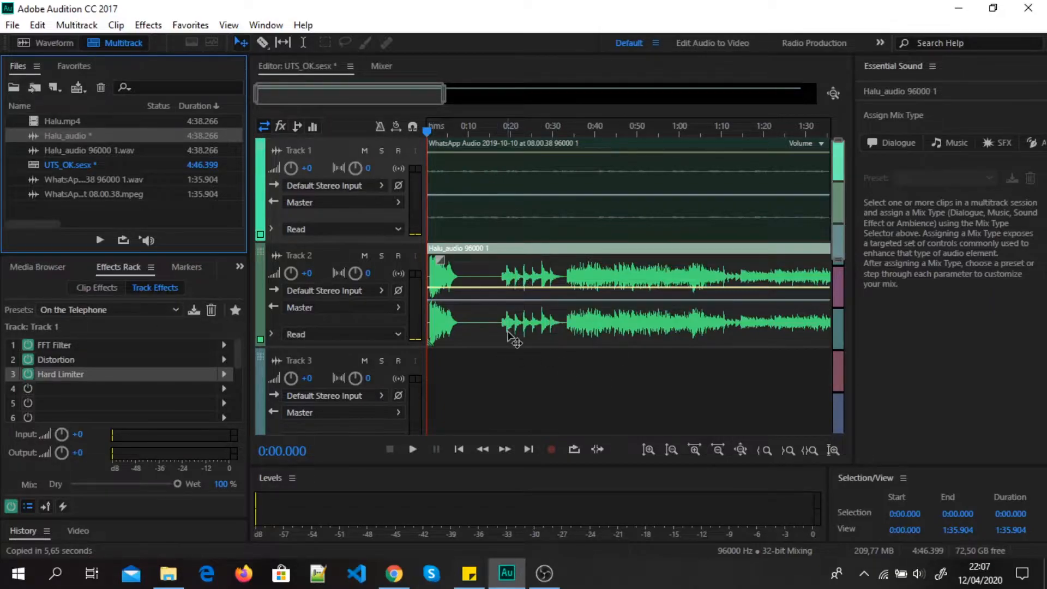
key("space")
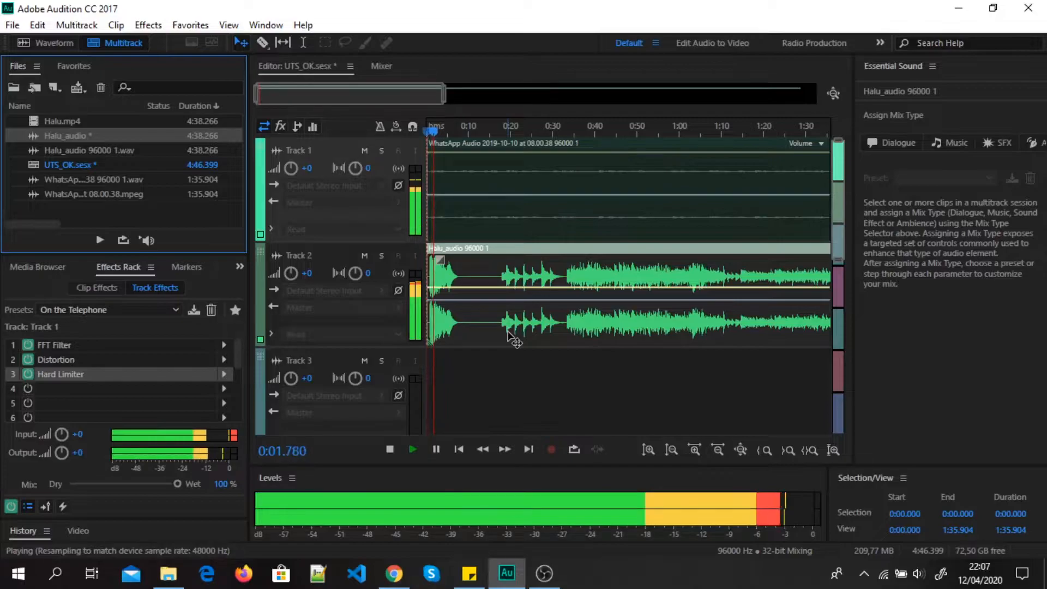
key("space")
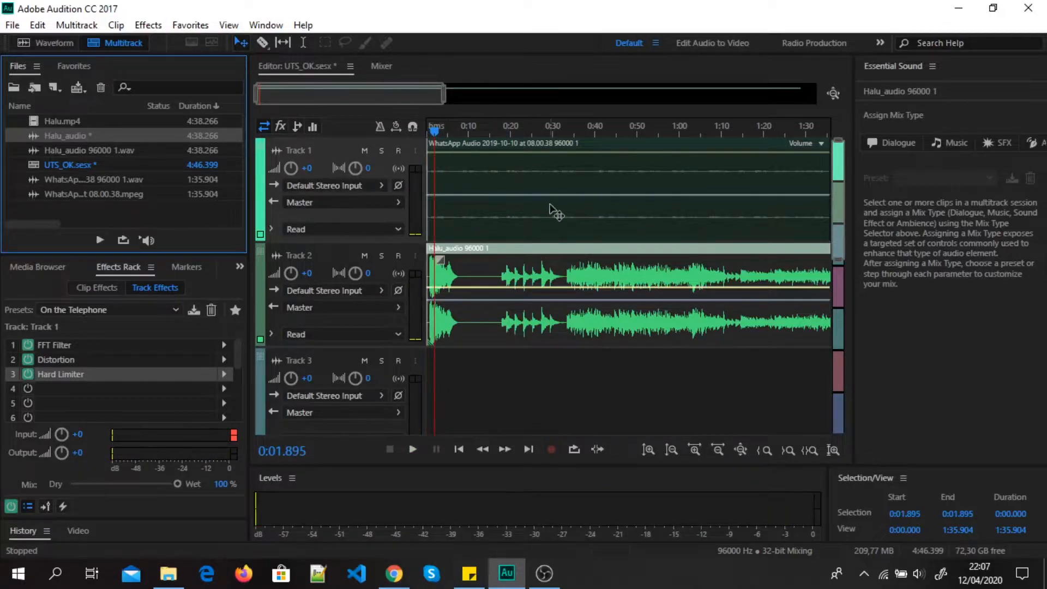
Mute Track 1 and play a few seconds of the Halu_audio clip on Track 2 from 0:16.742.
left_click(537, 169)
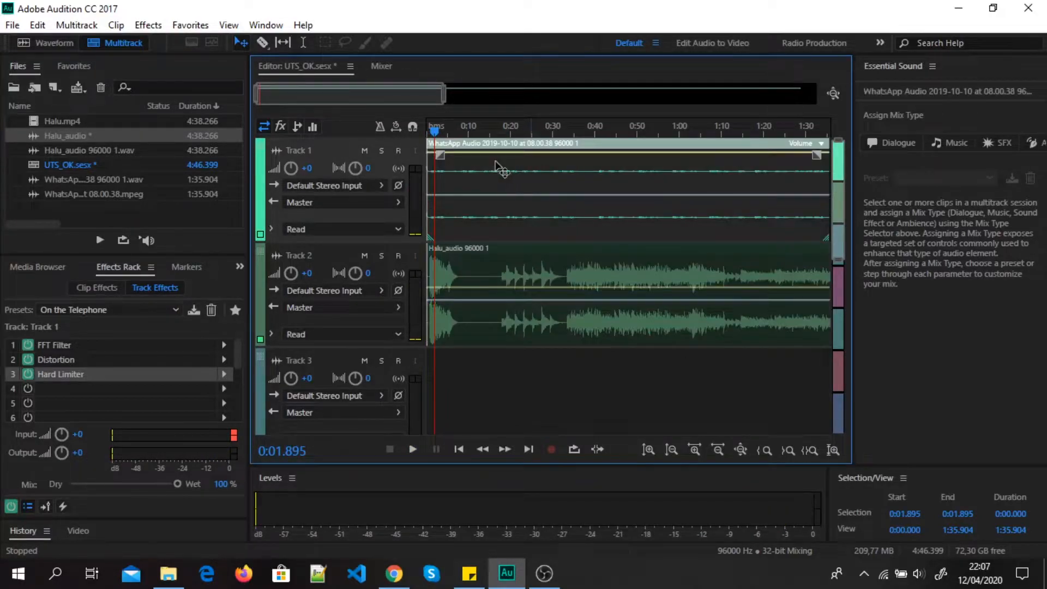
left_click(364, 150)
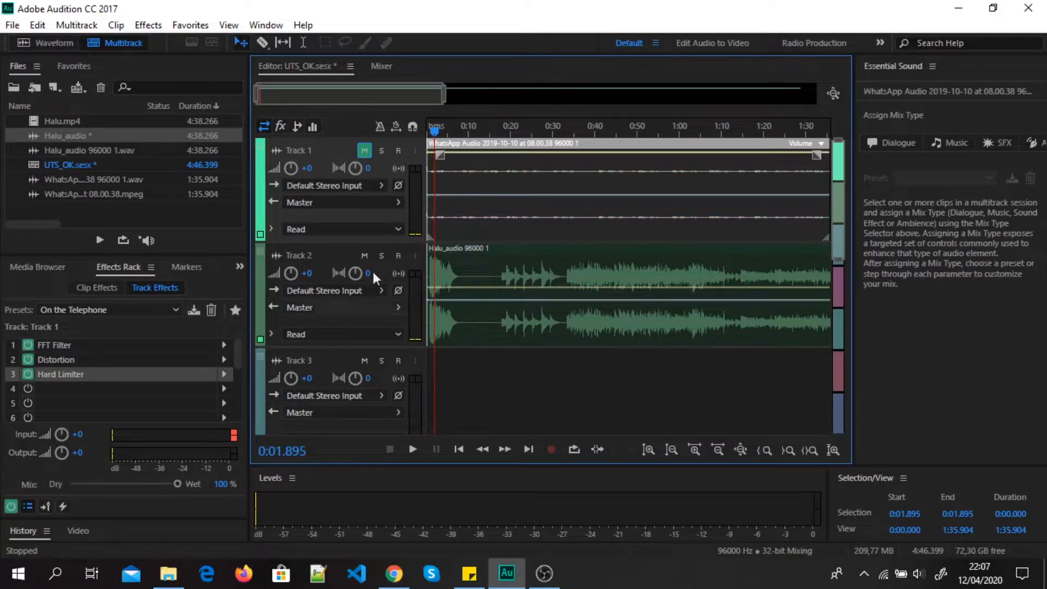
left_click(491, 134)
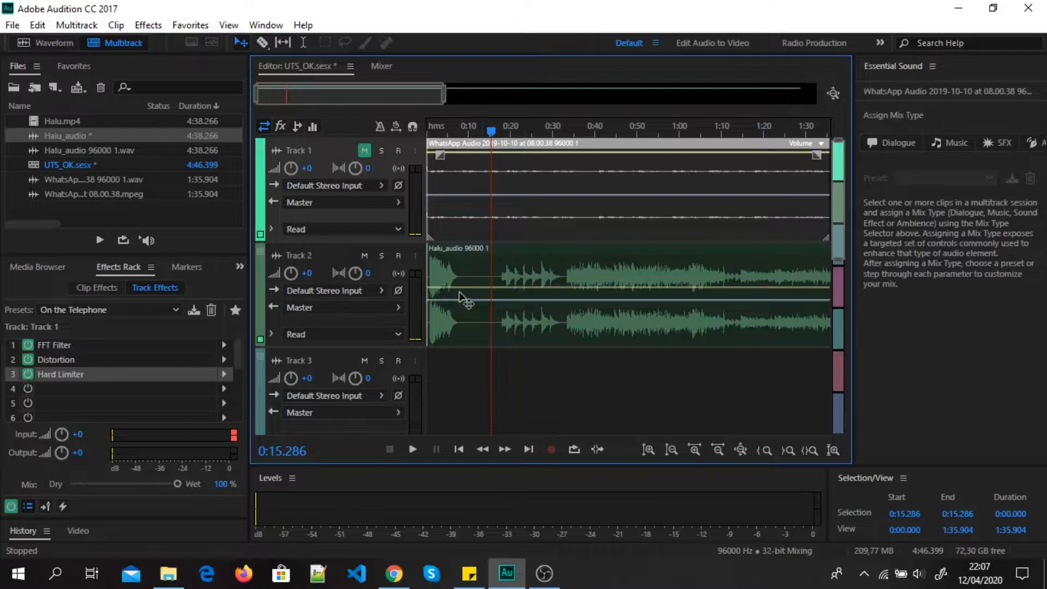
left_click(570, 279)
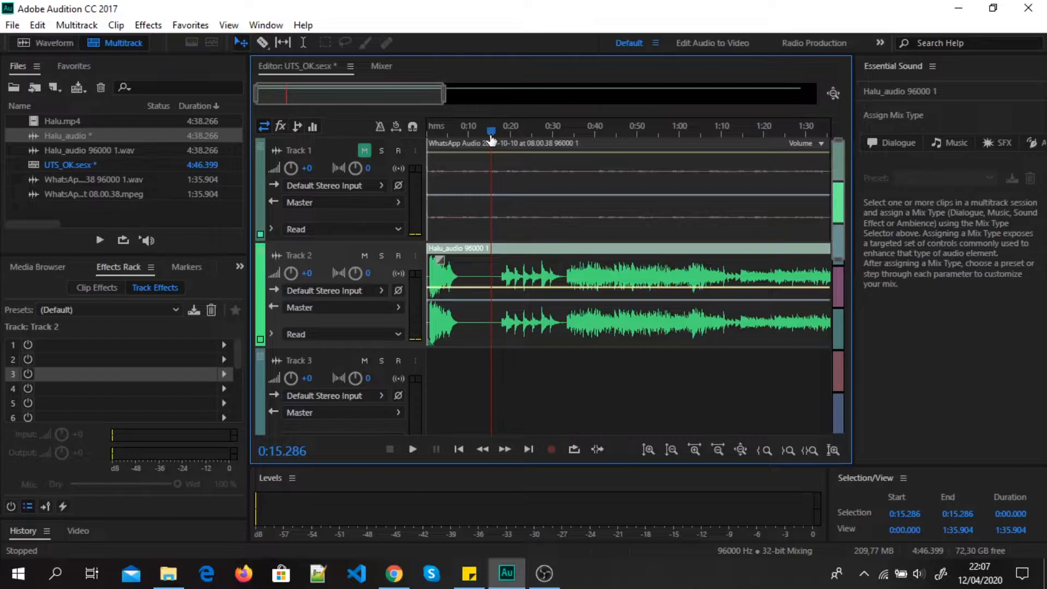
left_click_drag(491, 139, 497, 139)
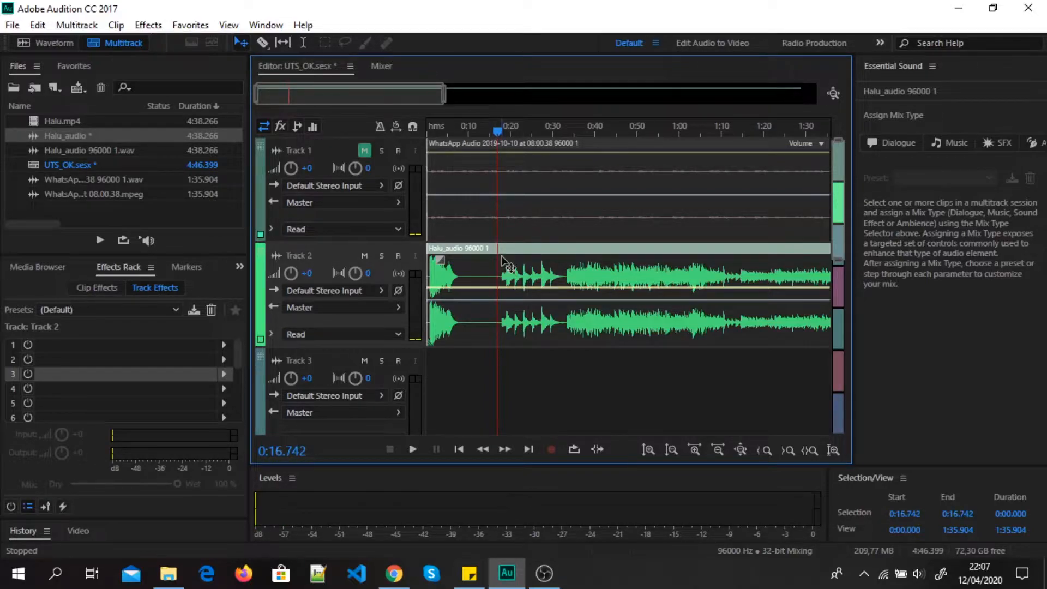
key("space")
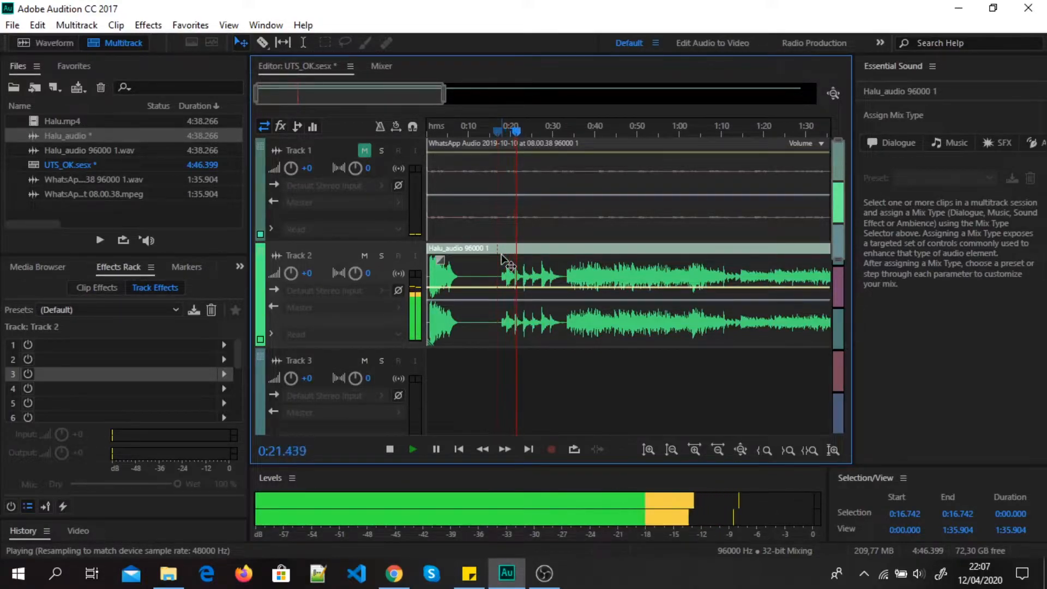
key("space")
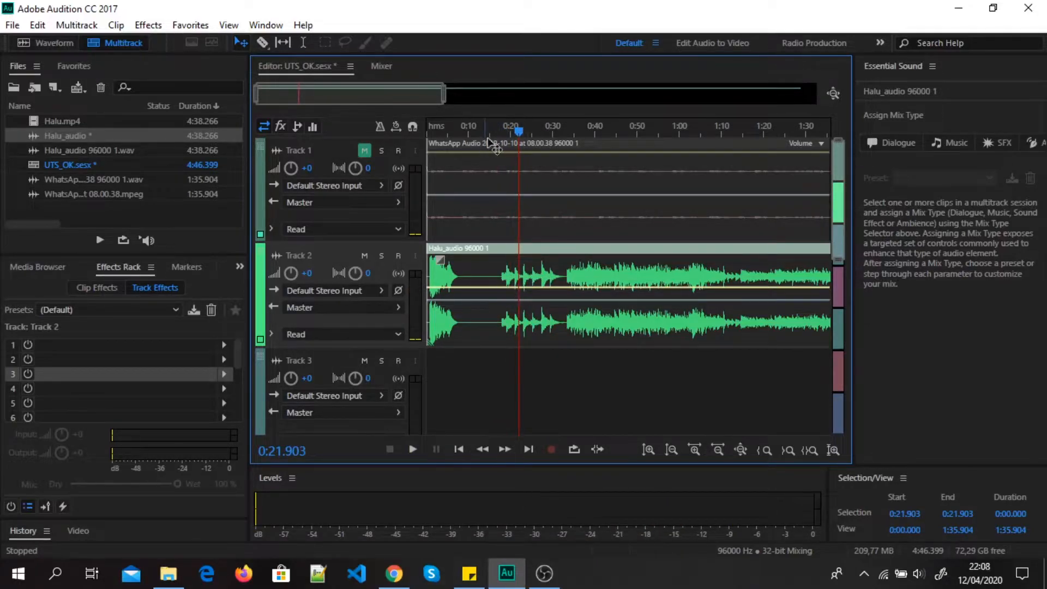
Split the Halu_audio clip on Track 2 at 0:17.870 with the Razor tool, just before the music resumes after the silence.
left_click(501, 134)
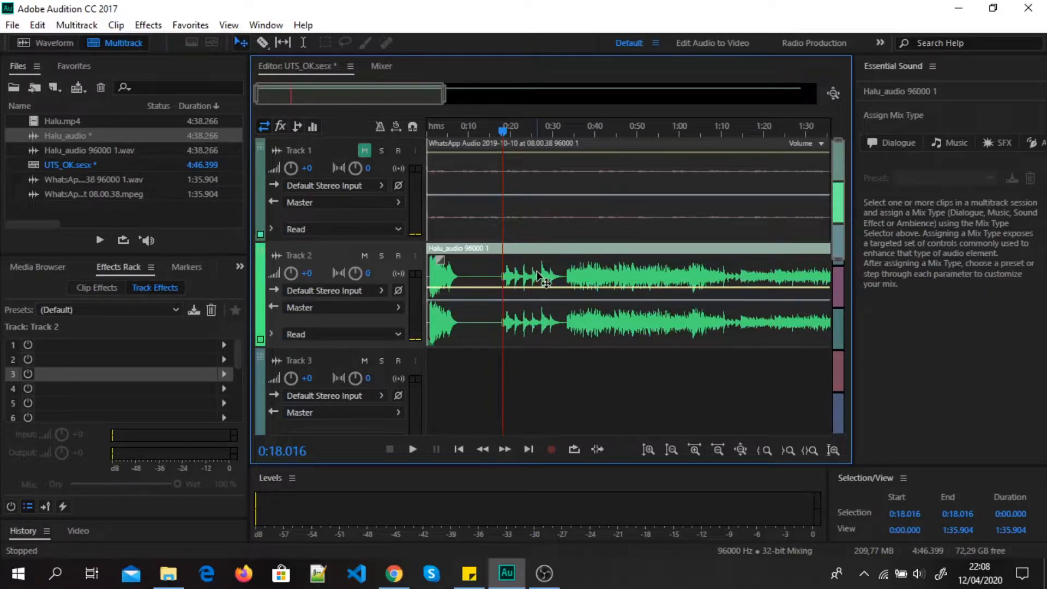
key("equal")
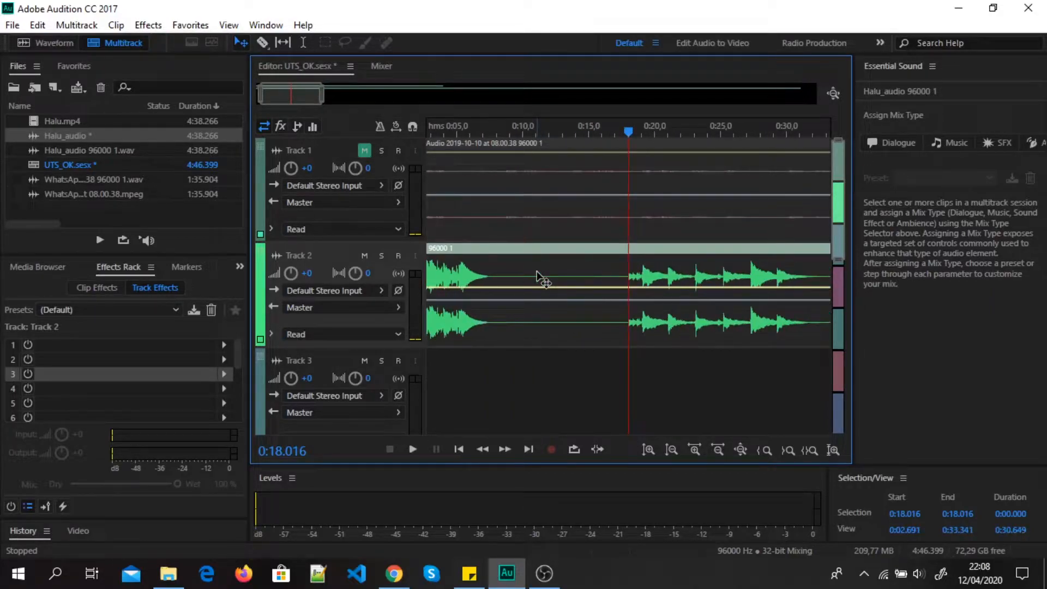
left_click_drag(628, 133, 628, 147)
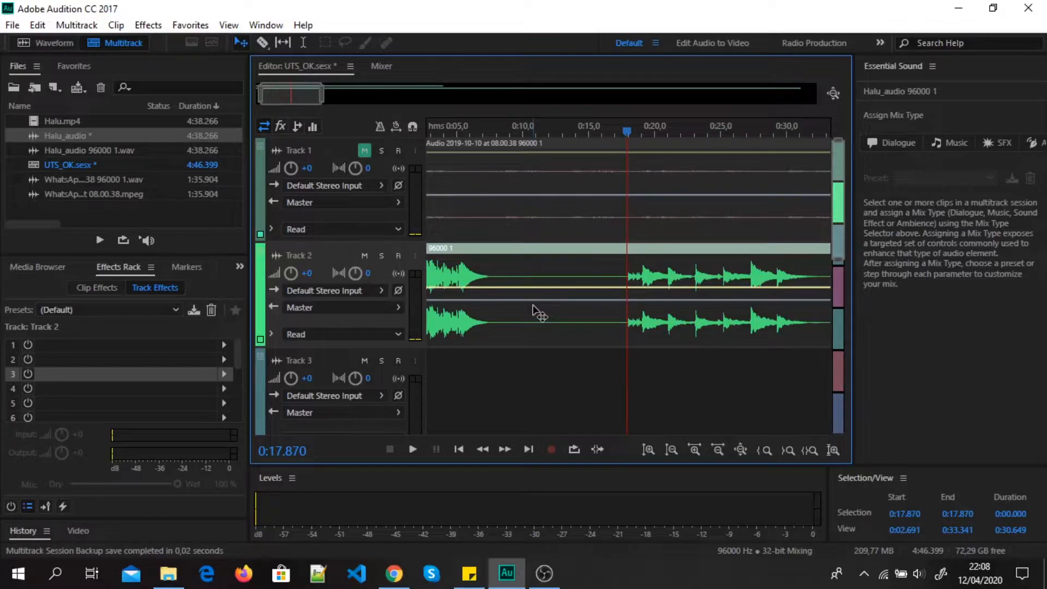
left_click(263, 43)
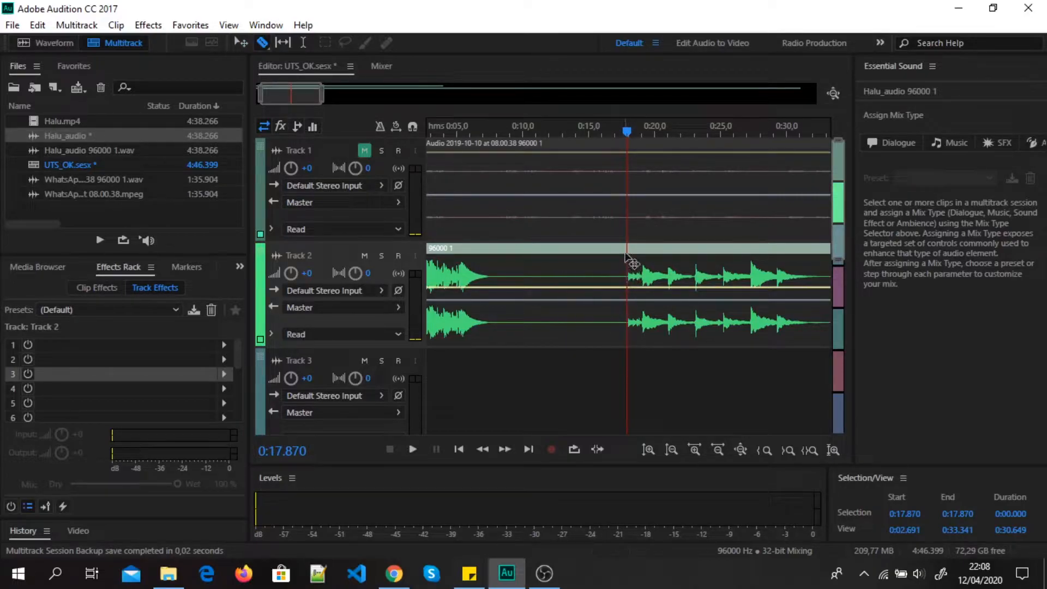
left_click(628, 284)
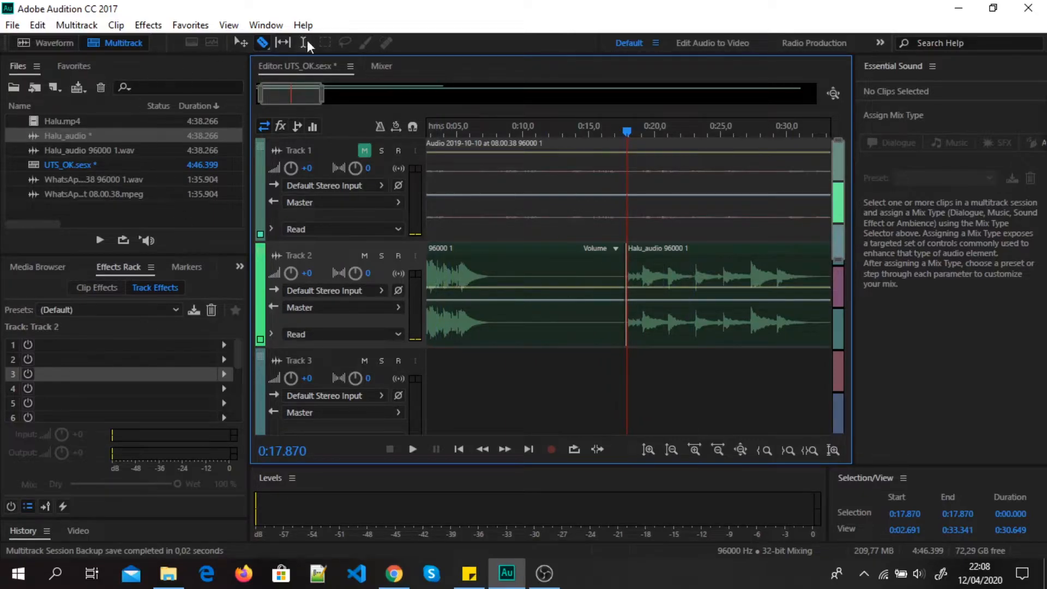
Delete the Track 2 section before the split and move the remaining Halu_audio clip to the session start.
left_click(244, 45)
left_click(532, 266)
key("Delete")
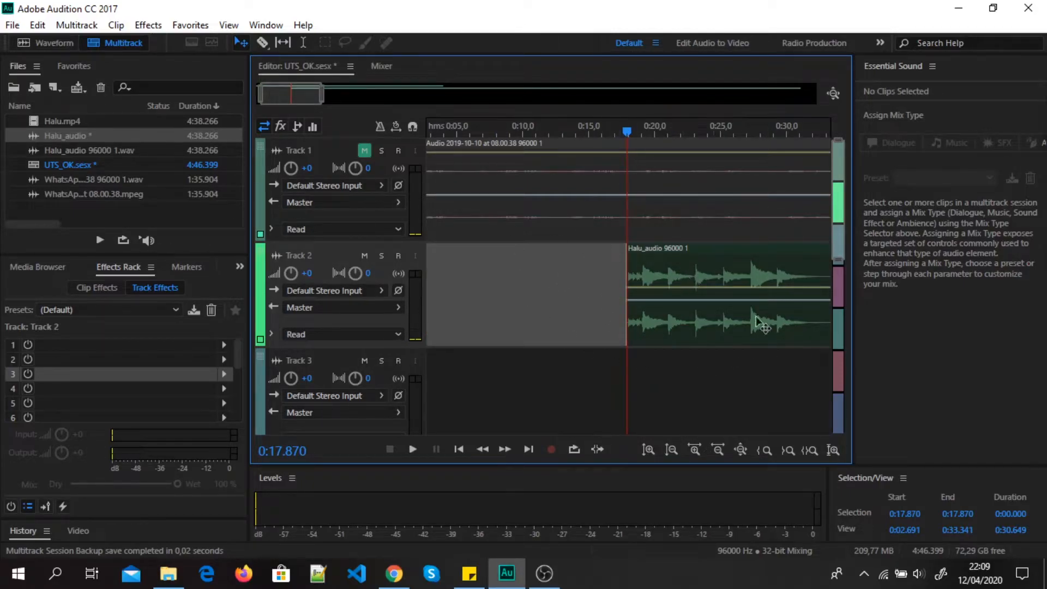
left_click_drag(738, 262, 377, 272)
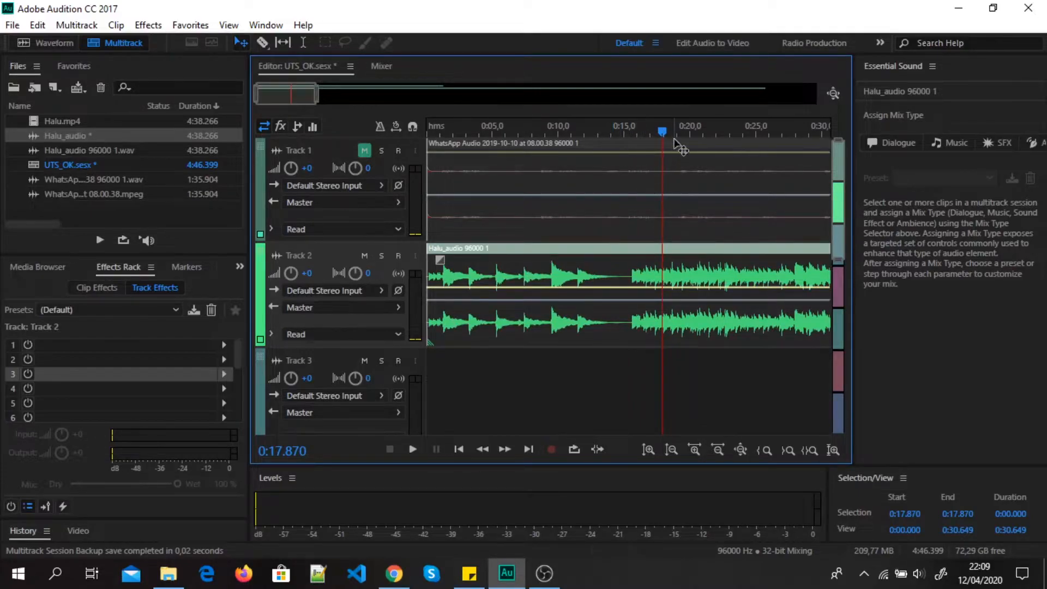
left_click_drag(498, 180, 358, 200)
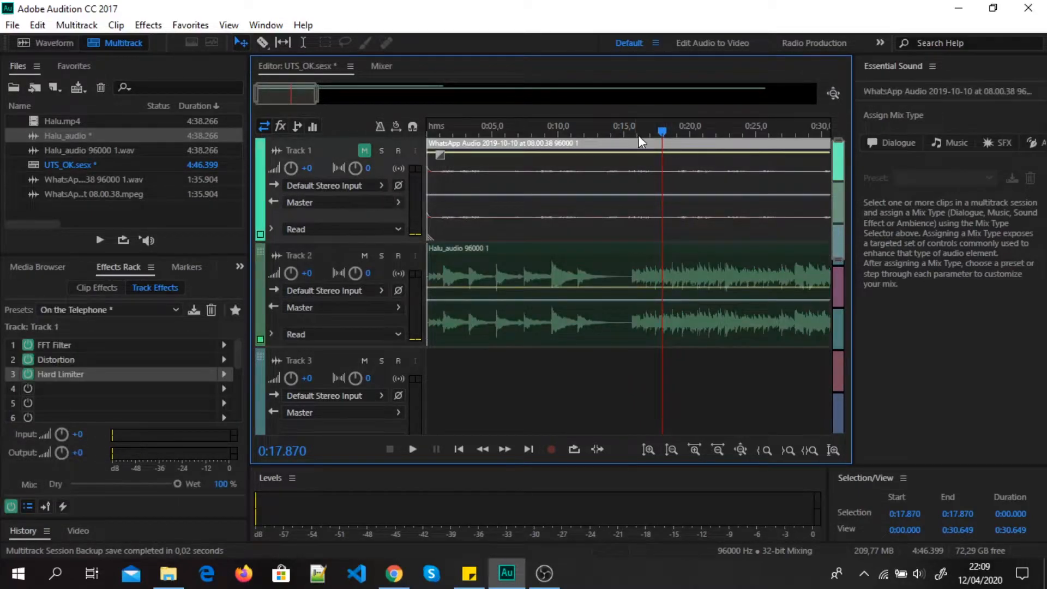
Play the trimmed Halu_audio clip from the session start and place the playhead at 0:15.528, where its louder section begins.
left_click_drag(662, 132, 404, 154)
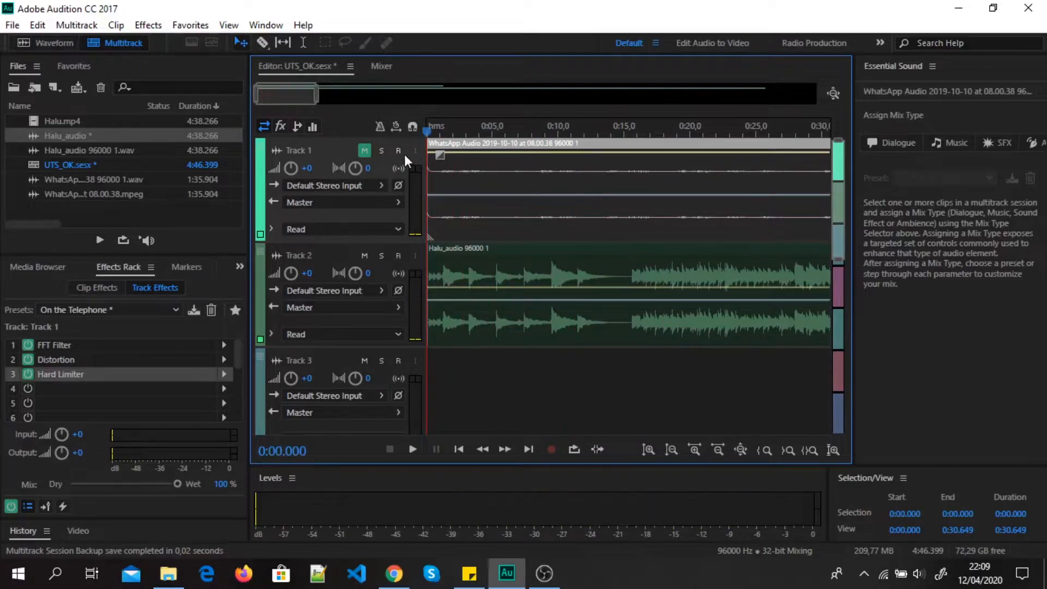
left_click(343, 257)
key("space")
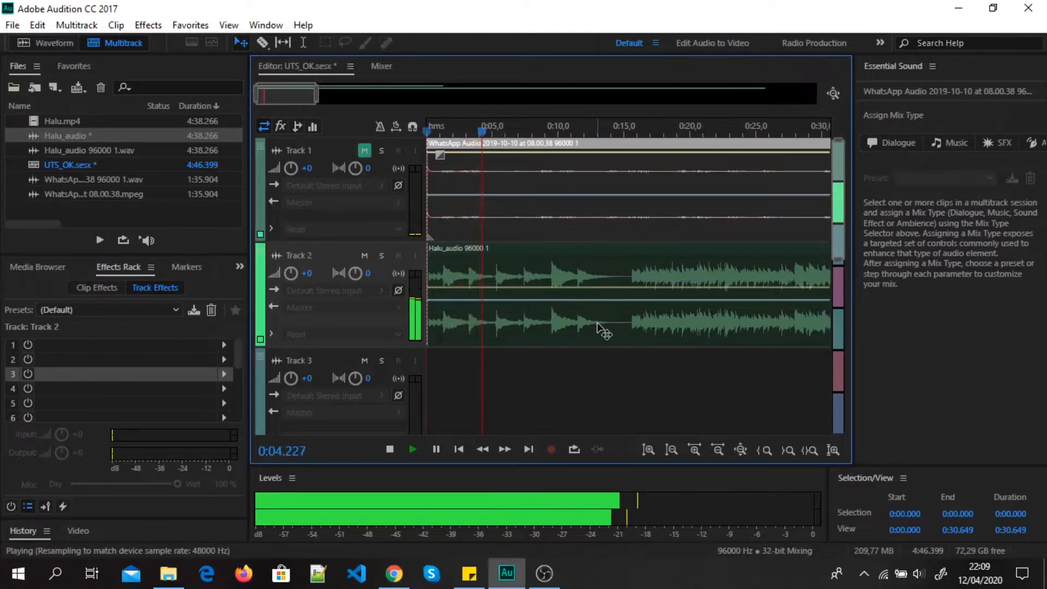
key("space")
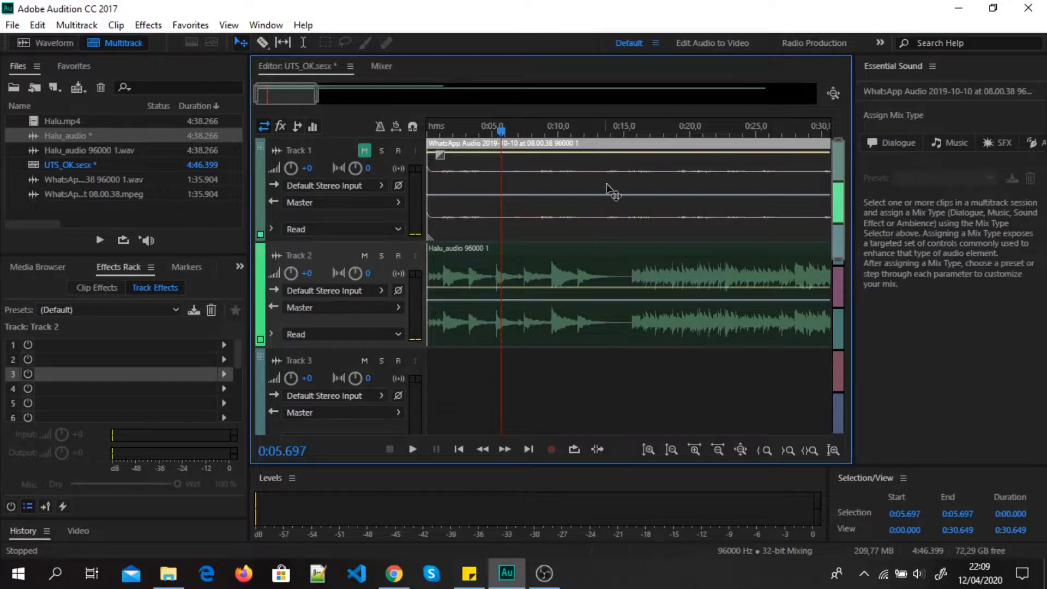
left_click(632, 131)
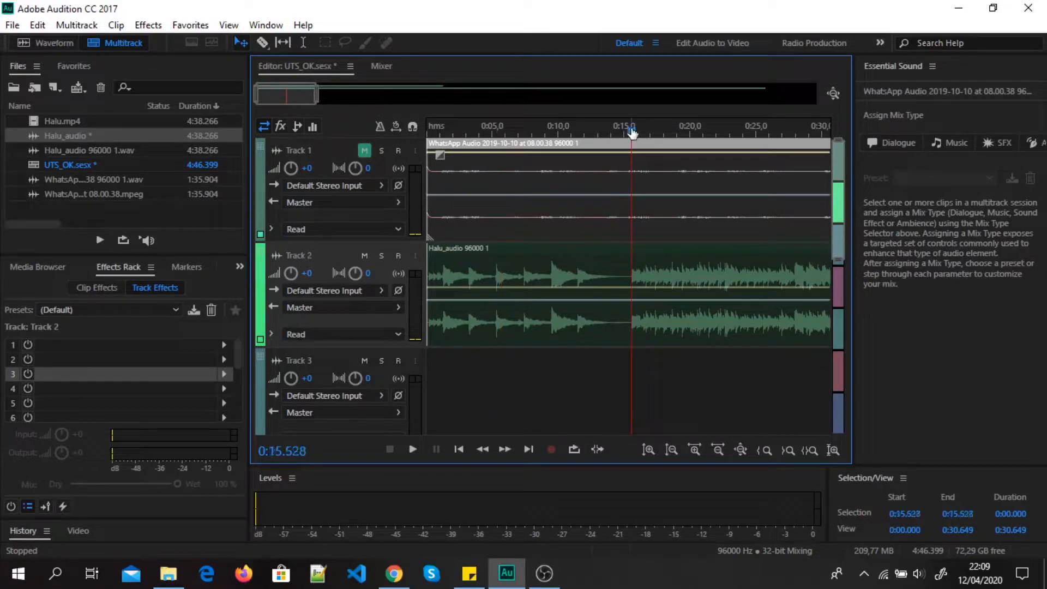
Select the Halu_audio clip on Track 2 and play its louder section from 0:15.528.
left_click(644, 281)
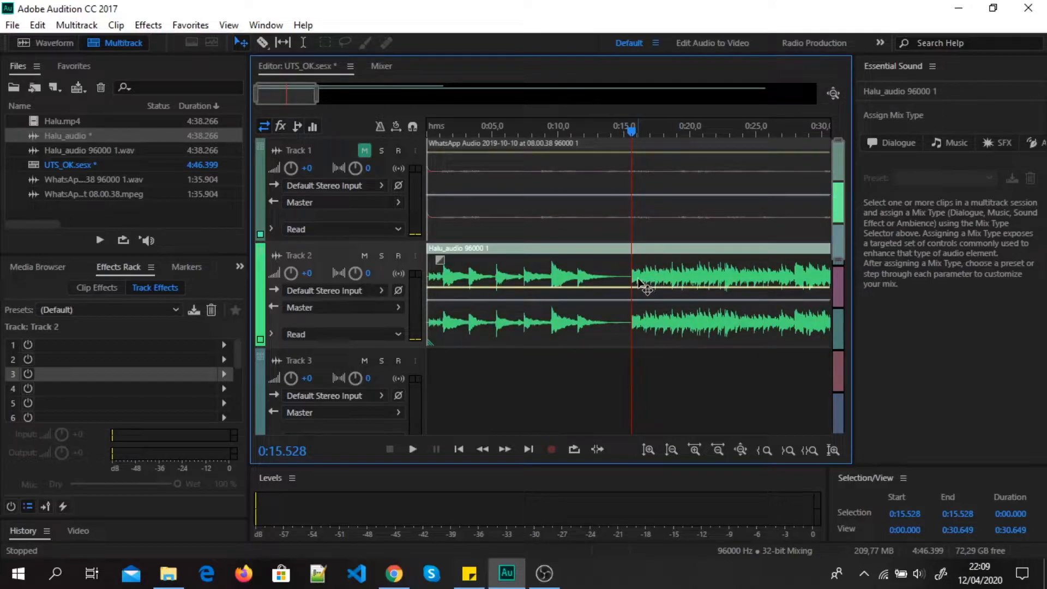
key("space")
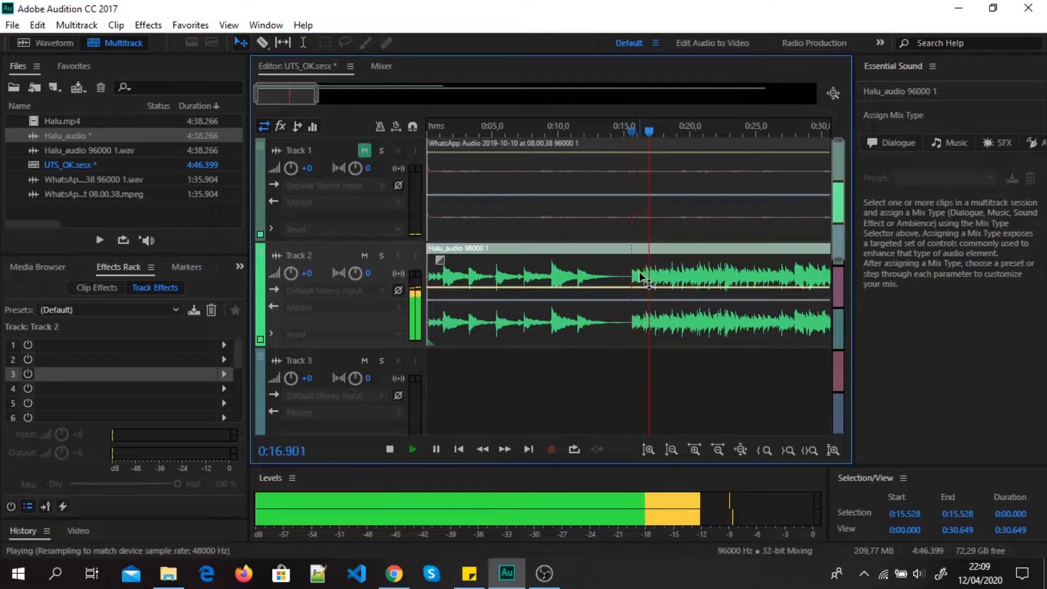
key("space")
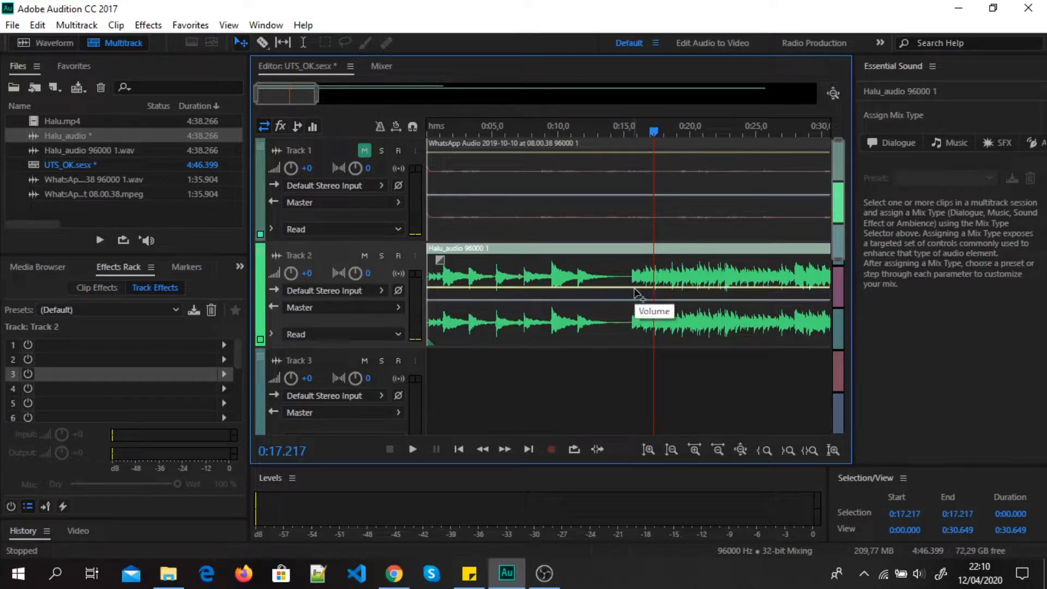
Add volume keyframes to the Halu_audio clip at 0:15.073 and at the louder section's start, lowering the second to create a downward fade.
left_click_drag(658, 139, 630, 147)
scroll(612, 150, "up", 3)
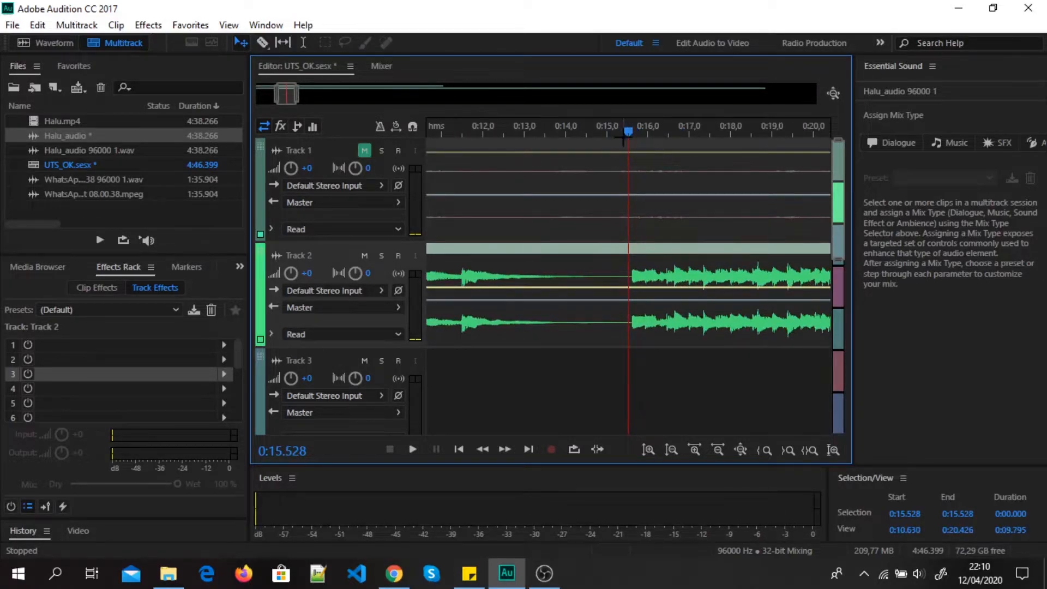
left_click_drag(627, 133, 609, 142)
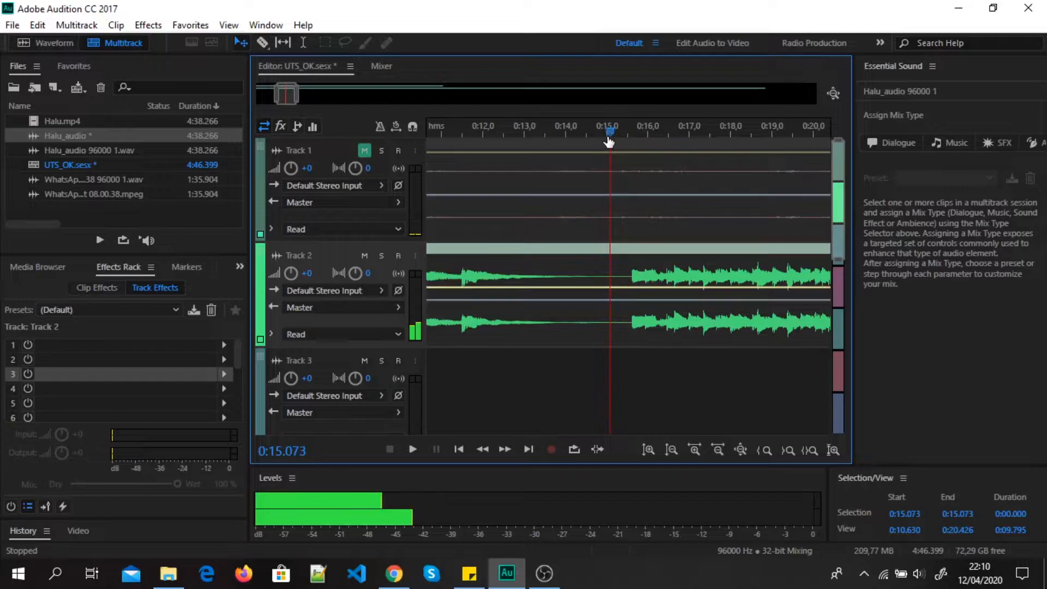
left_click(609, 287)
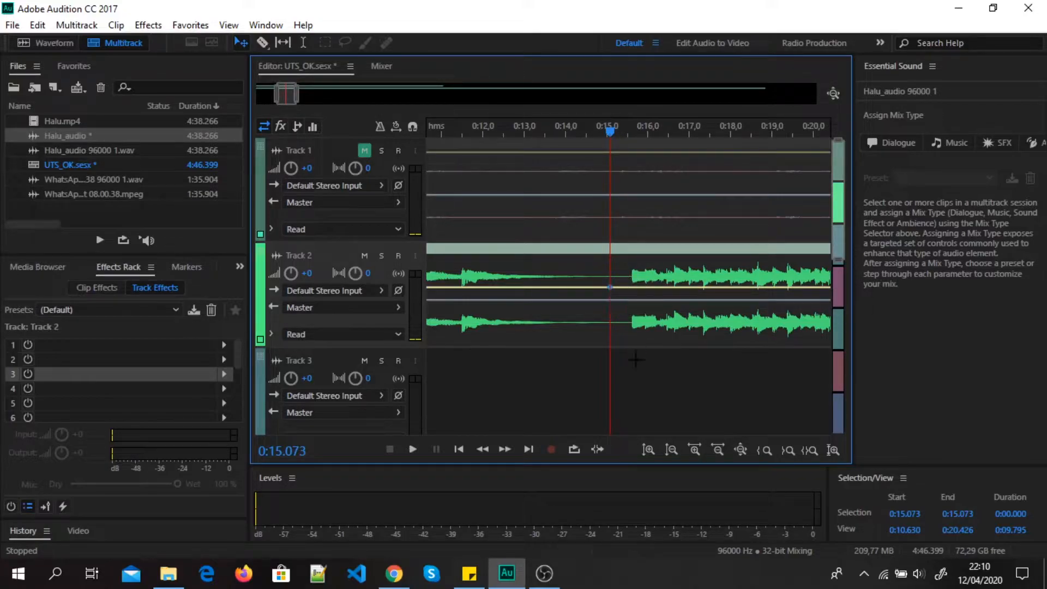
left_click(632, 288)
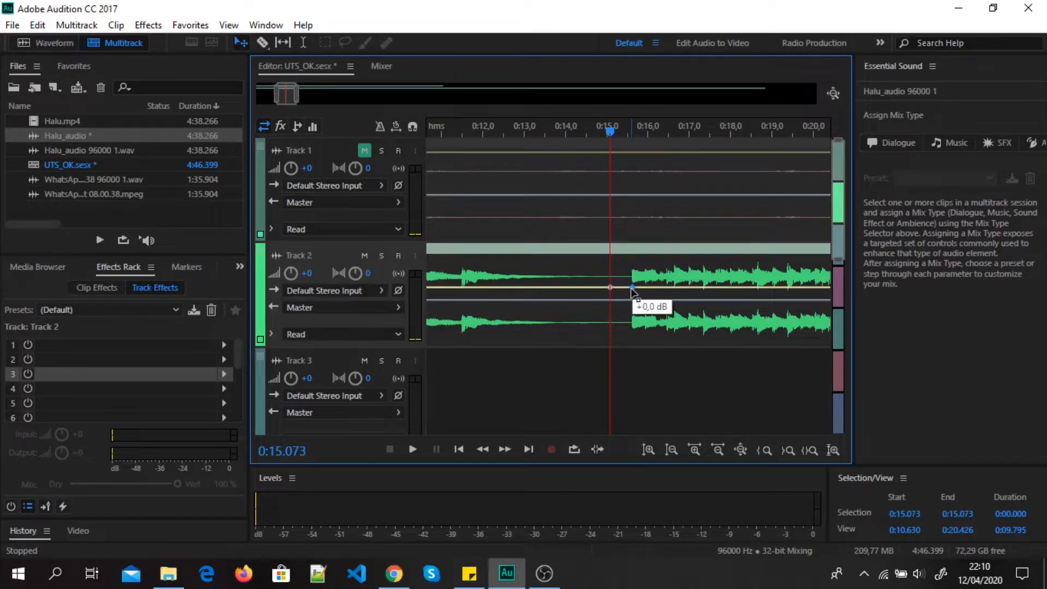
left_click_drag(630, 289, 629, 309)
left_click_drag(630, 317, 632, 324)
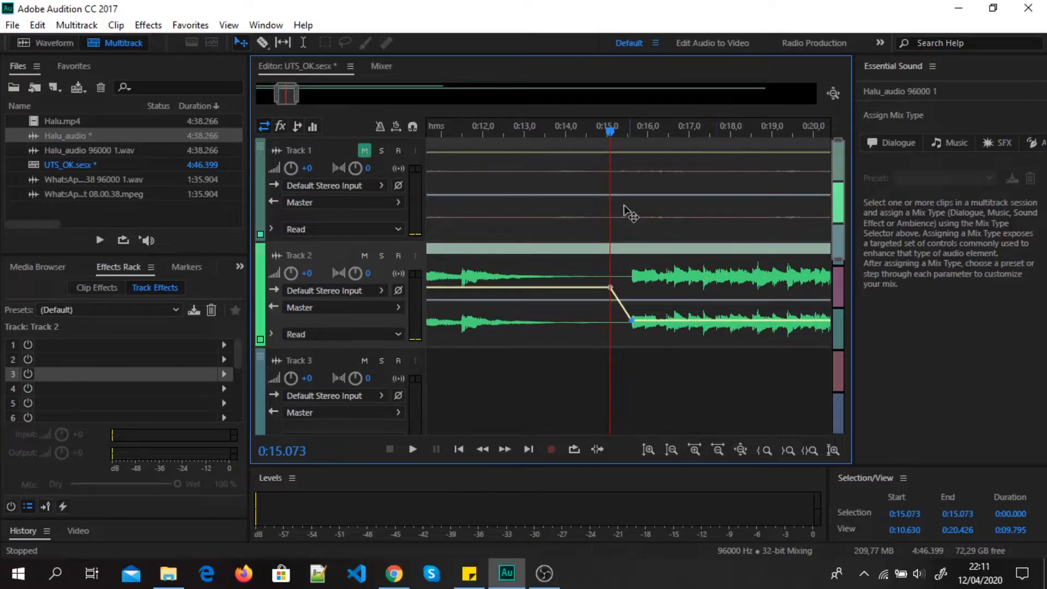
Play the volume fade on Track 2 from 0:14.236 and again from 0:13.121.
left_click(575, 136)
key("space")
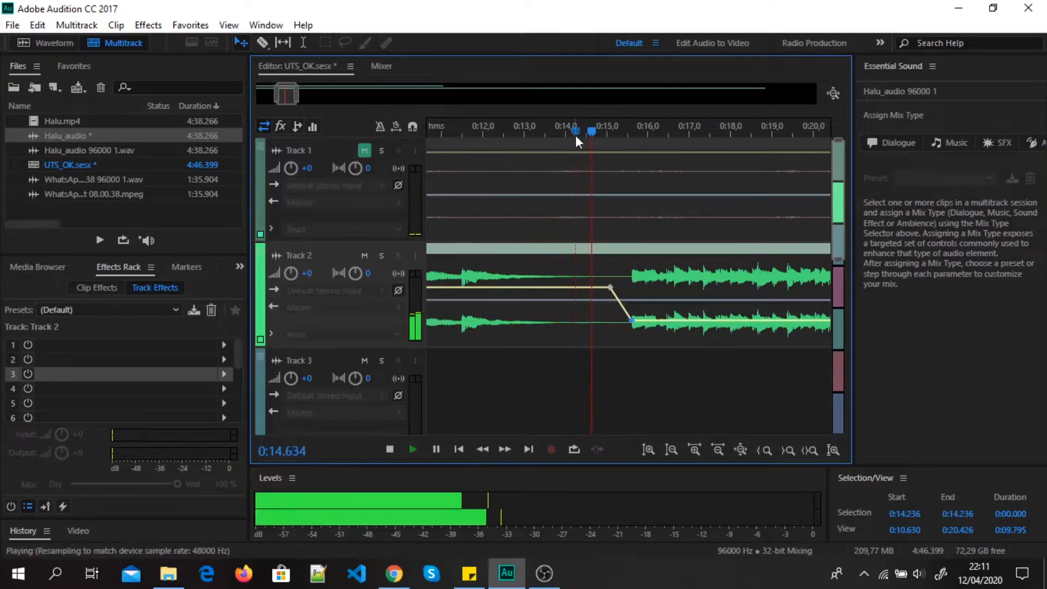
key("space")
left_click(529, 134)
key("space")
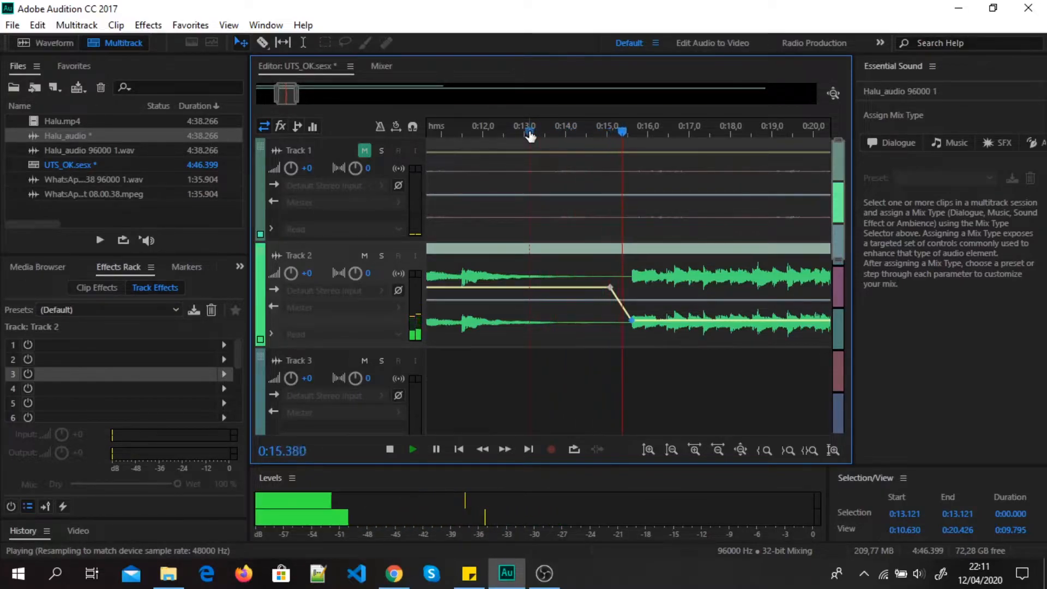
key("space")
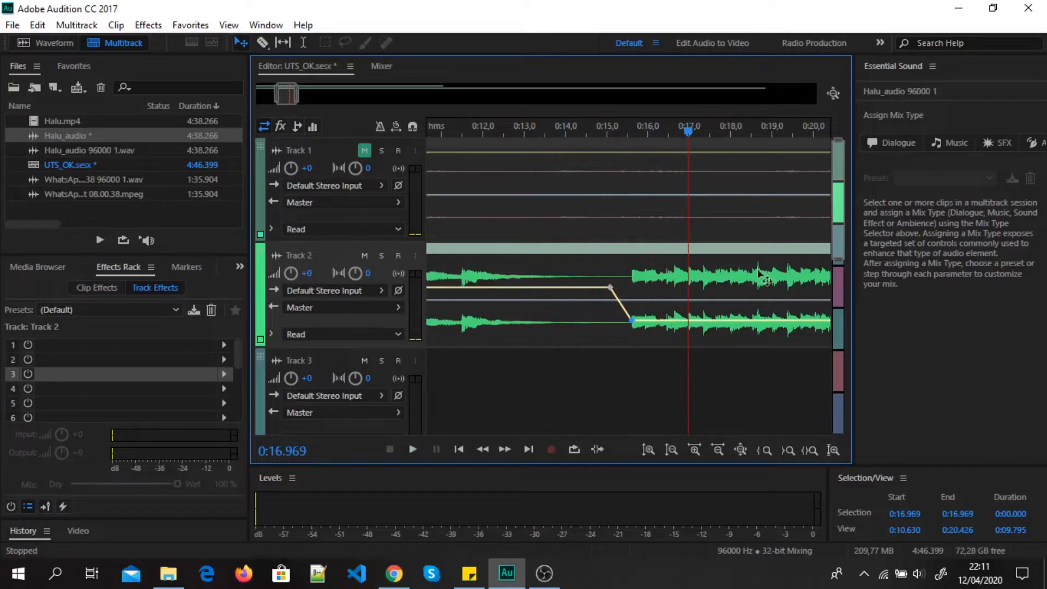
Shift both Track 2 volume keyframes later so the fade begins at the louder section's start and ends at about 0:16.1.
left_click(612, 288)
left_click_drag(613, 289, 654, 327)
key("ctrl+z")
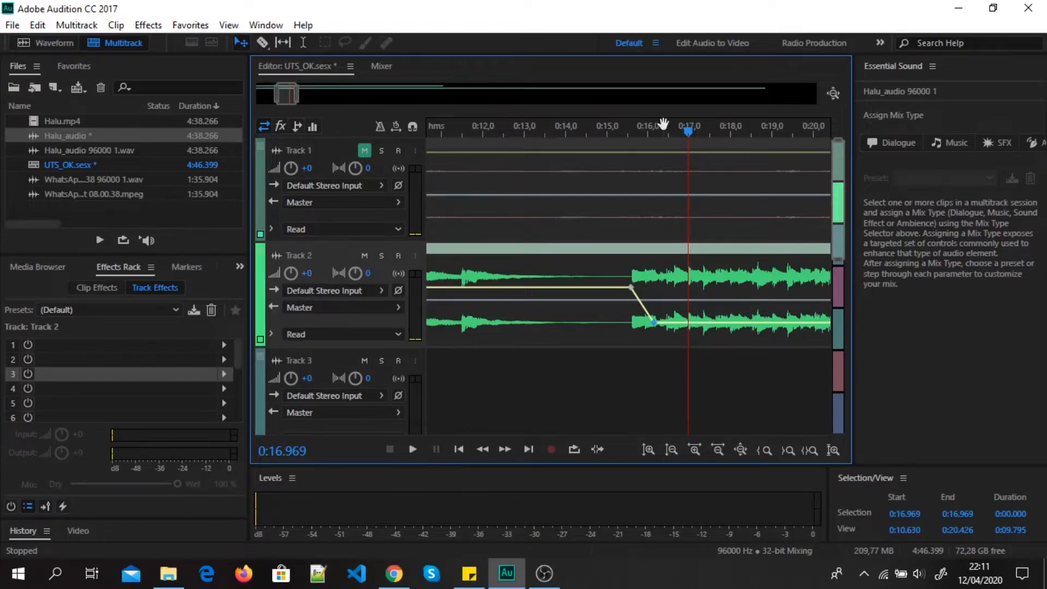
Play the shifted Track 2 fade from 0:15.240.
left_click(629, 131)
left_click(616, 132)
key("space")
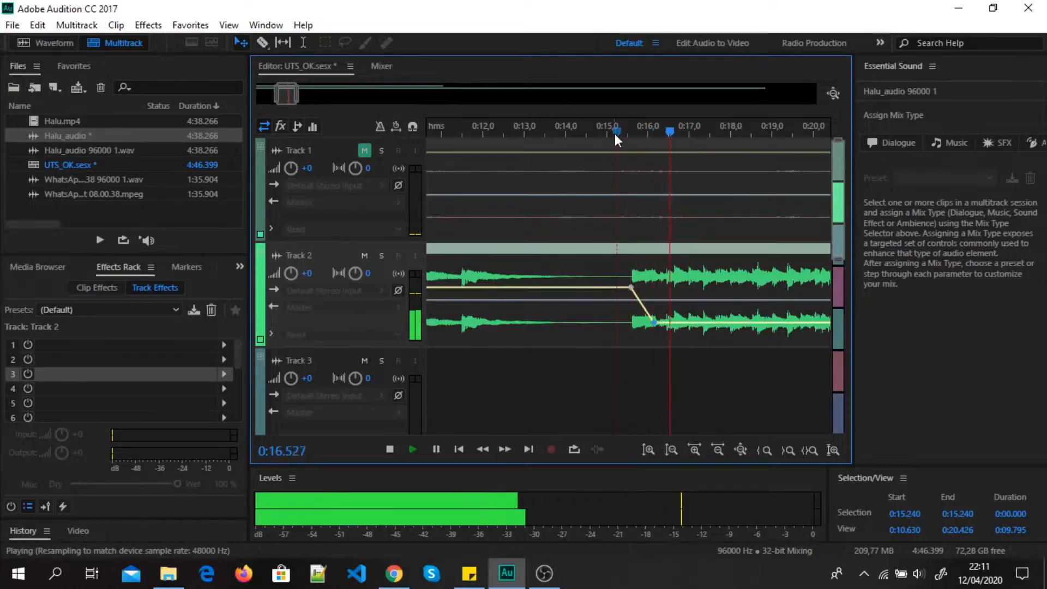
key("space")
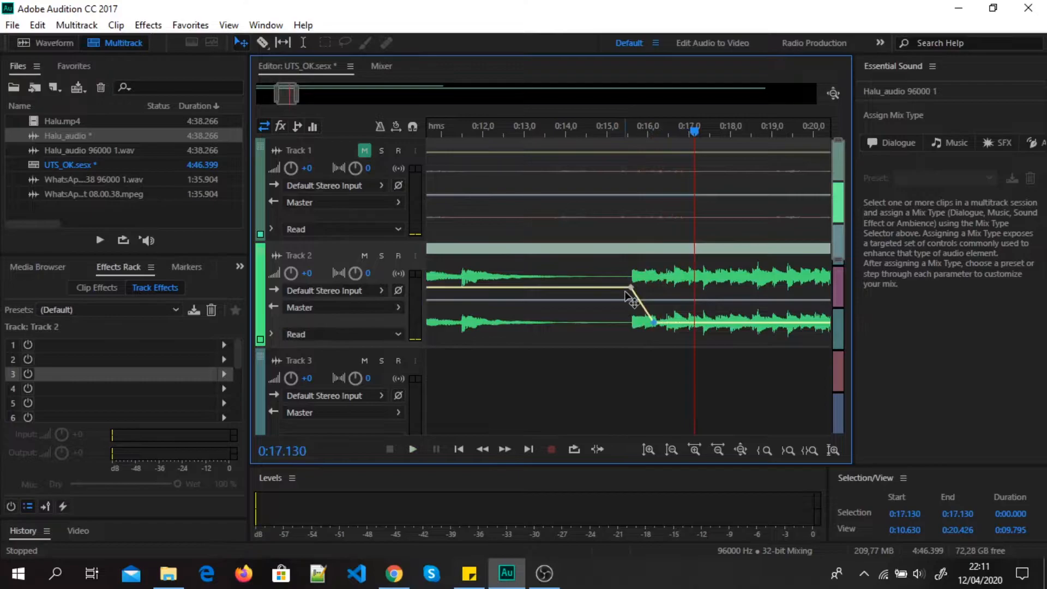
Move the first Track 2 volume keyframe back to about 0:14.8 at +0.0 dB and play the longer fade from 0:12.182.
left_click_drag(633, 290, 598, 289)
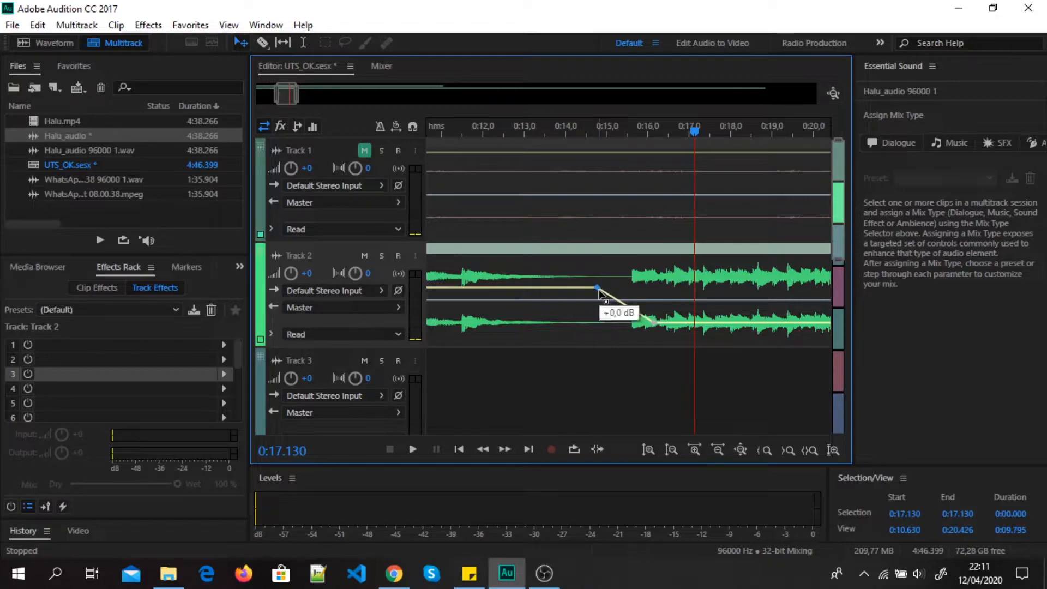
scroll(596, 291, "down", 2)
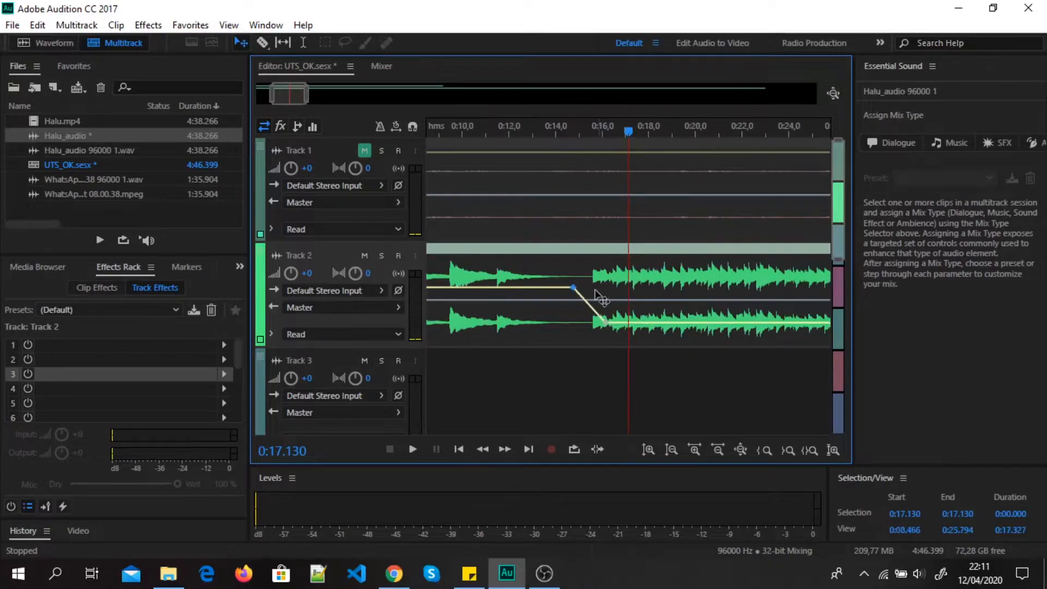
left_click(512, 134)
key("space")
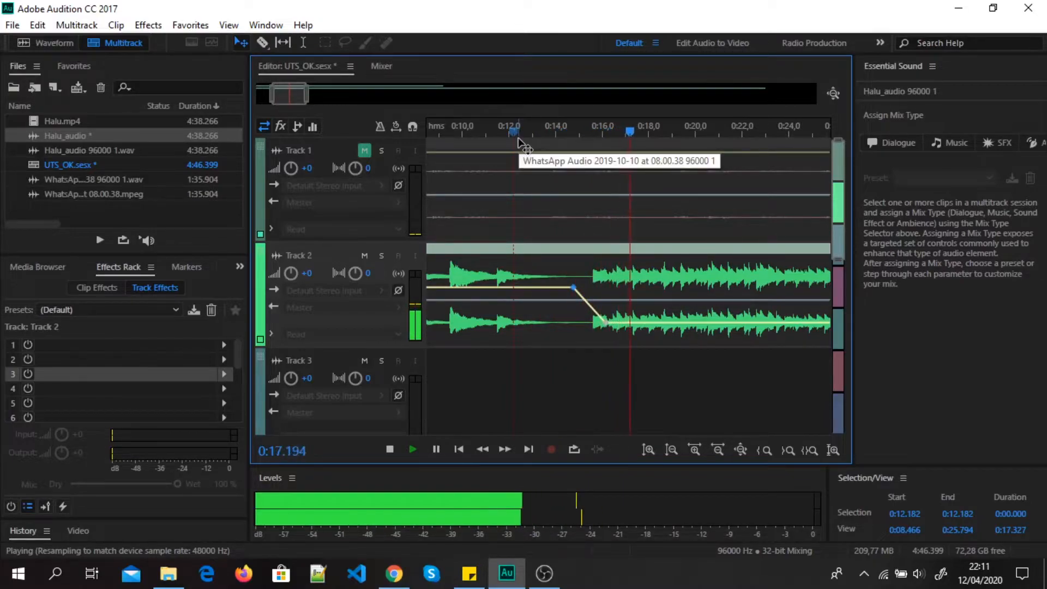
key("space")
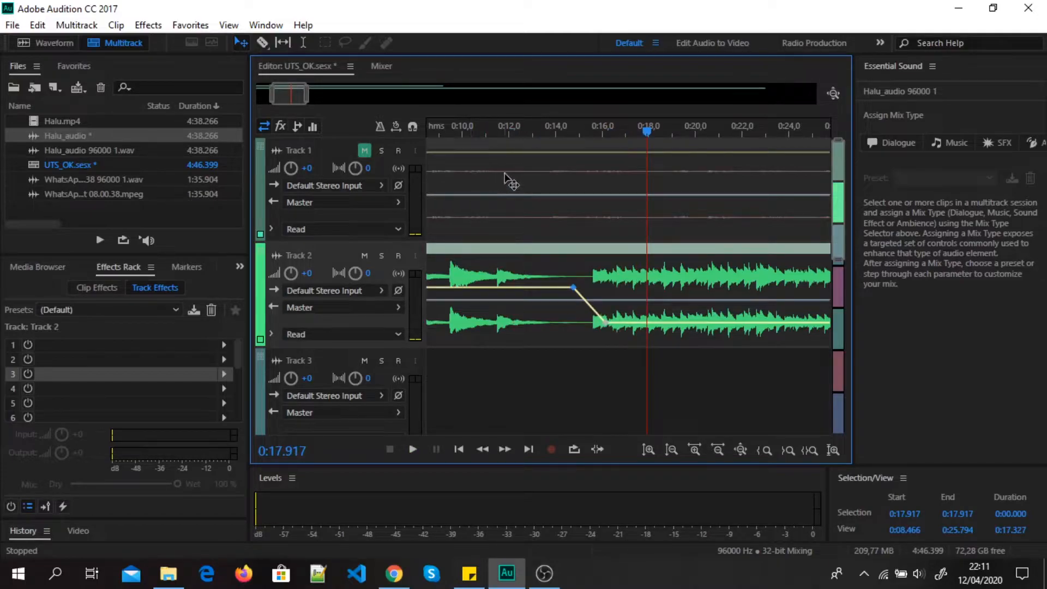
Place the playhead at 0:16.094, where the Track 2 fade ends, and select the WhatsApp clip on Track 1.
left_click_drag(646, 131, 603, 147)
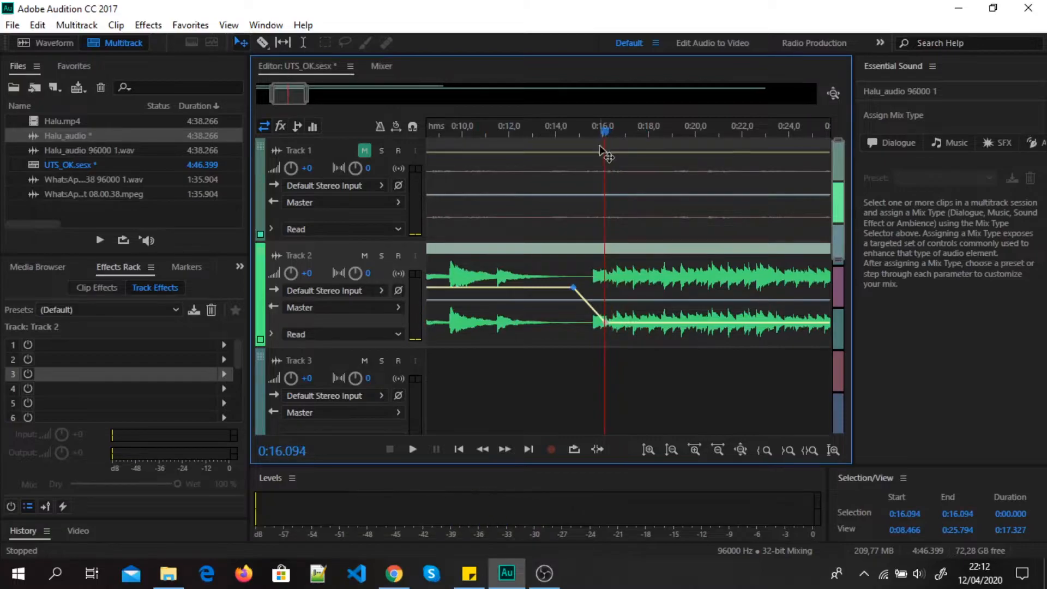
left_click(603, 148)
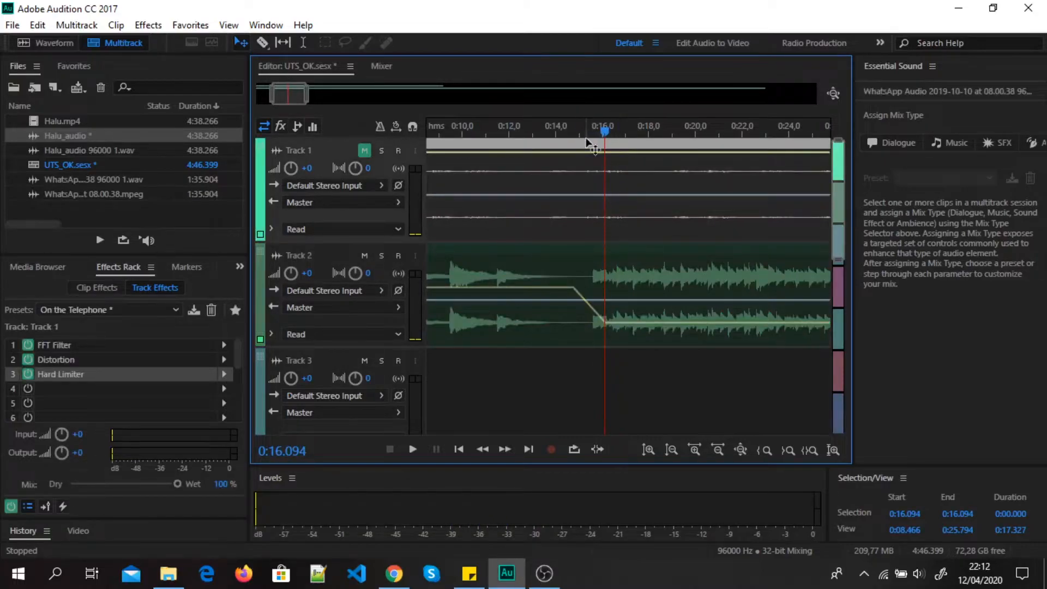
Open the WhatsApp recording in the waveform editor to view it and return to the UTS_OK session.
double_click(526, 169)
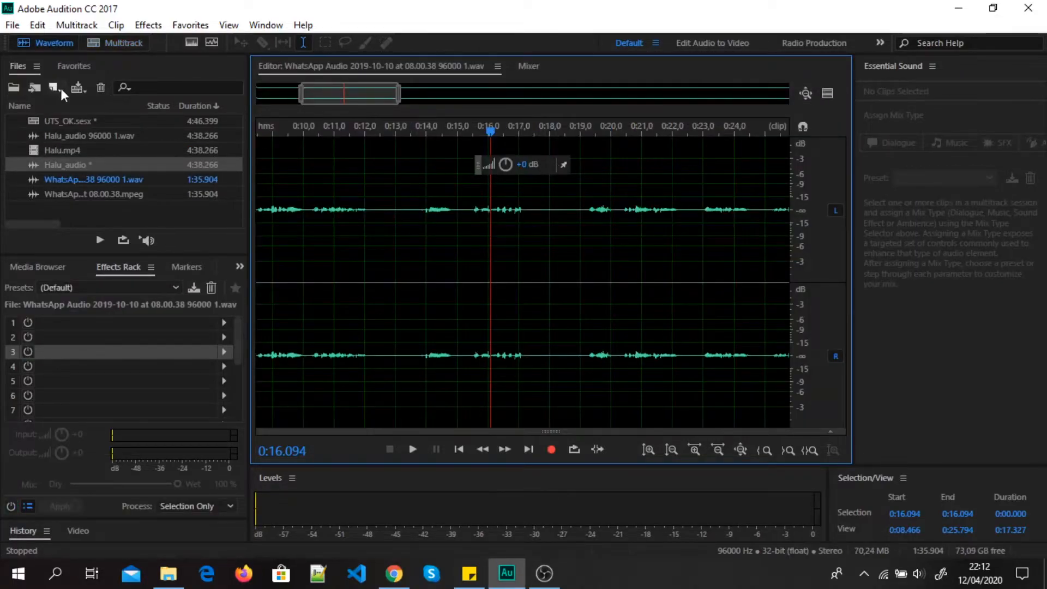
left_click_drag(505, 11, 317, 238)
left_click(793, 240)
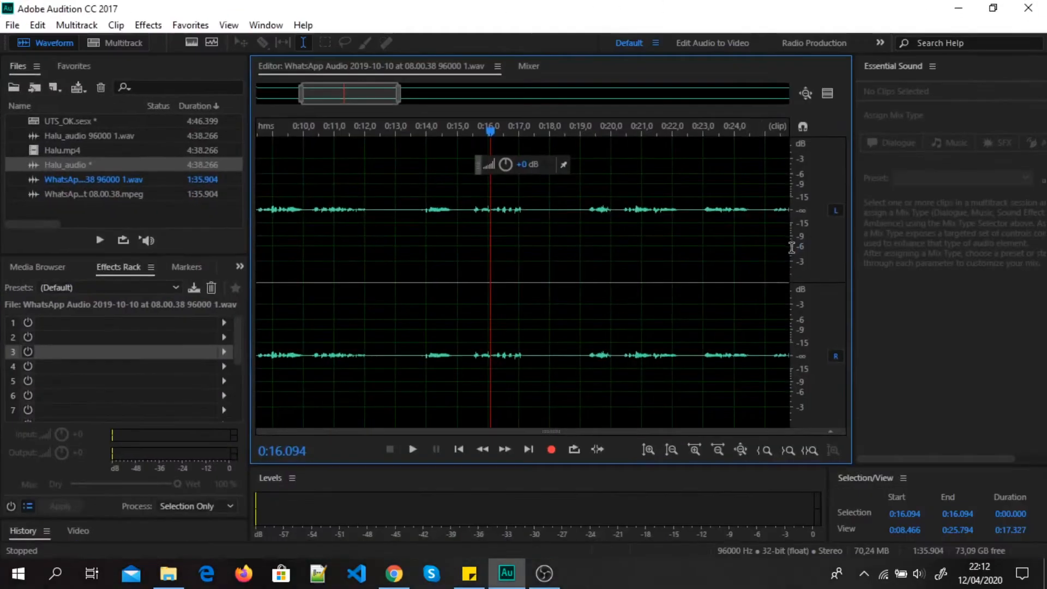
double_click(50, 120)
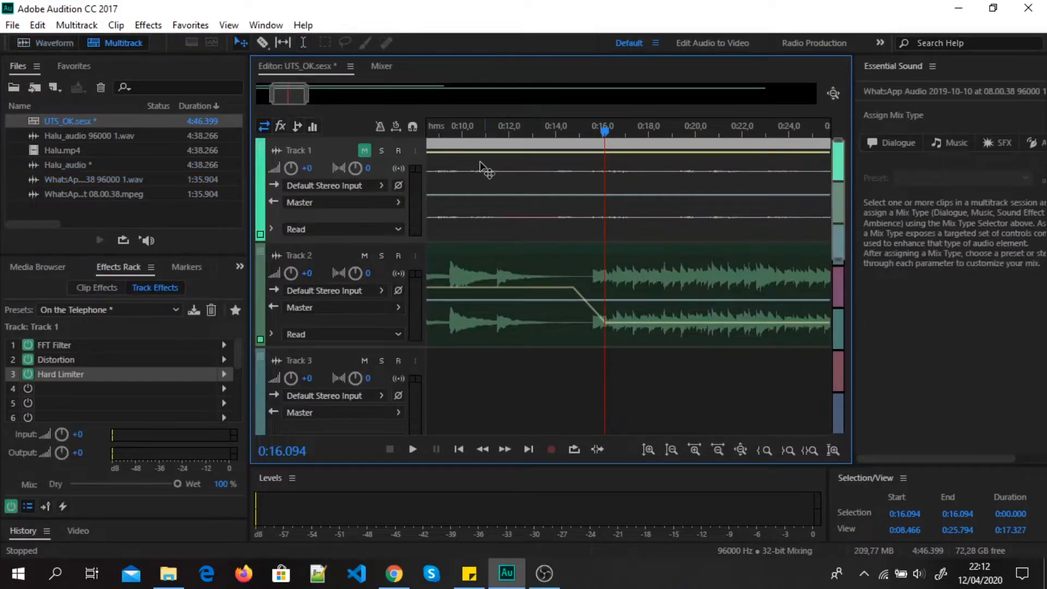
Move the WhatsApp clip on Track 1 to start at the fade's end at 0:16.094 and play the session from 0:13.431.
left_click_drag(451, 164, 637, 172)
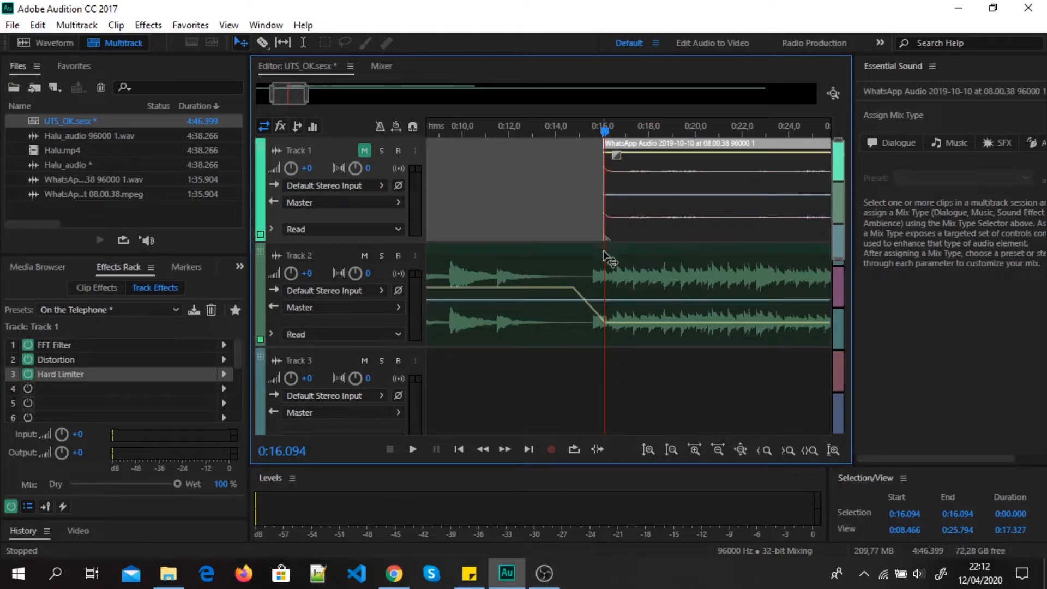
left_click_drag(604, 131, 541, 131)
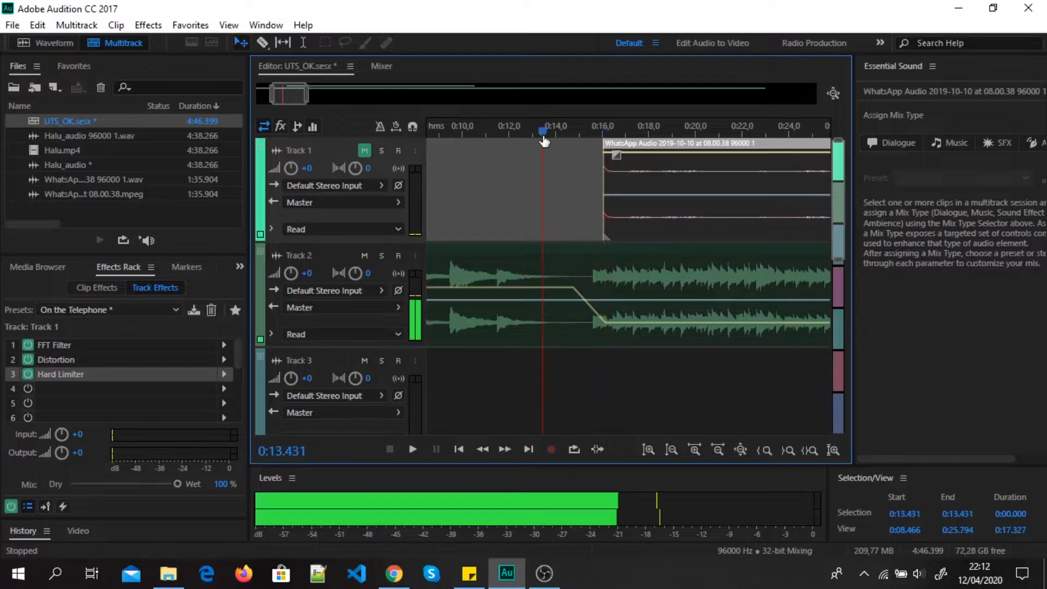
key("space")
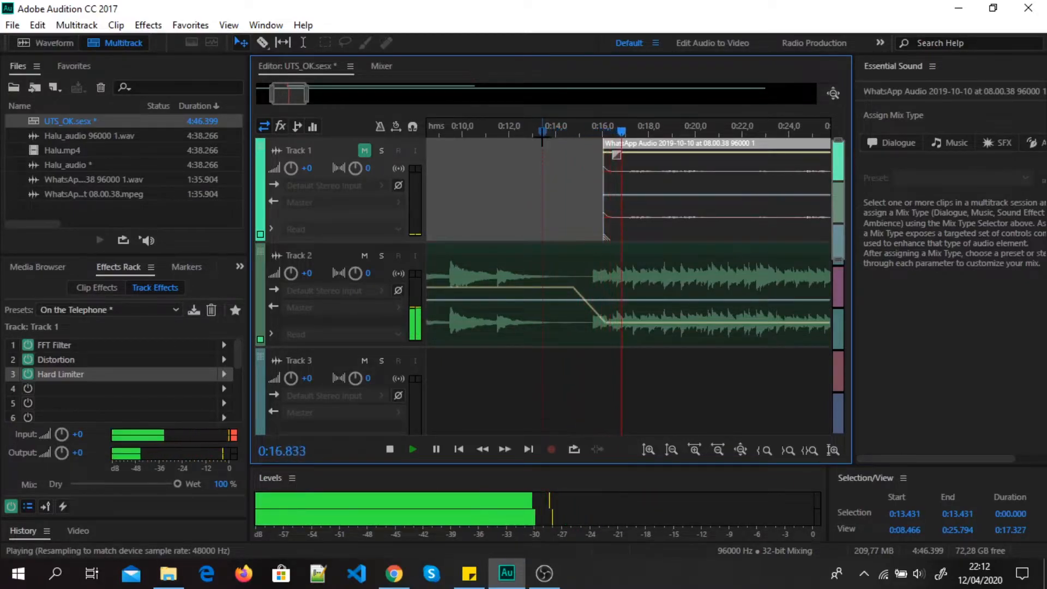
key("space")
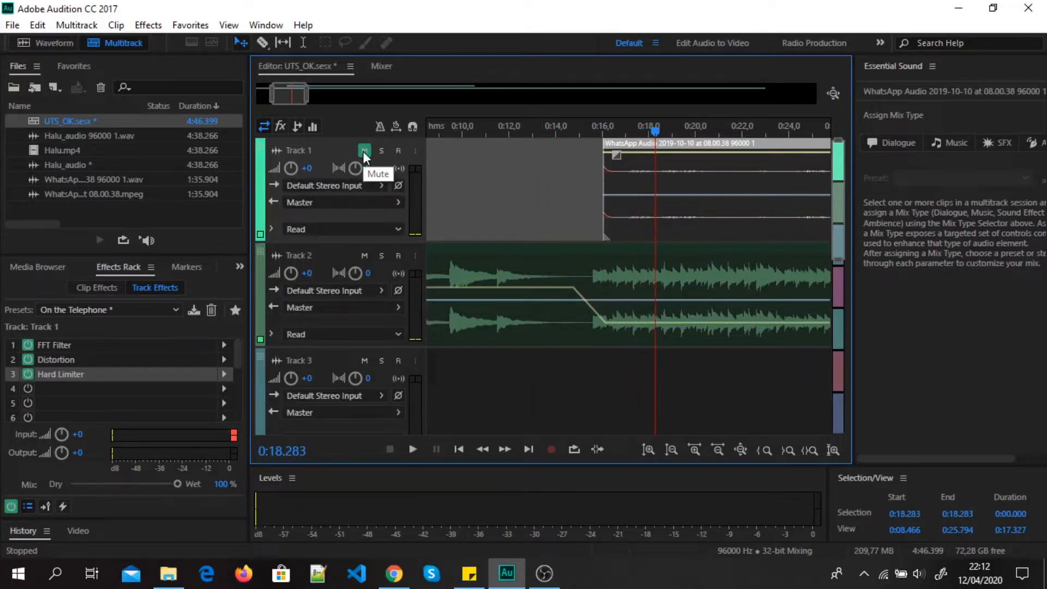
Unmute Track 1 and play both tracks together from 0:13.168.
left_click(364, 151)
left_click(537, 131)
key("space")
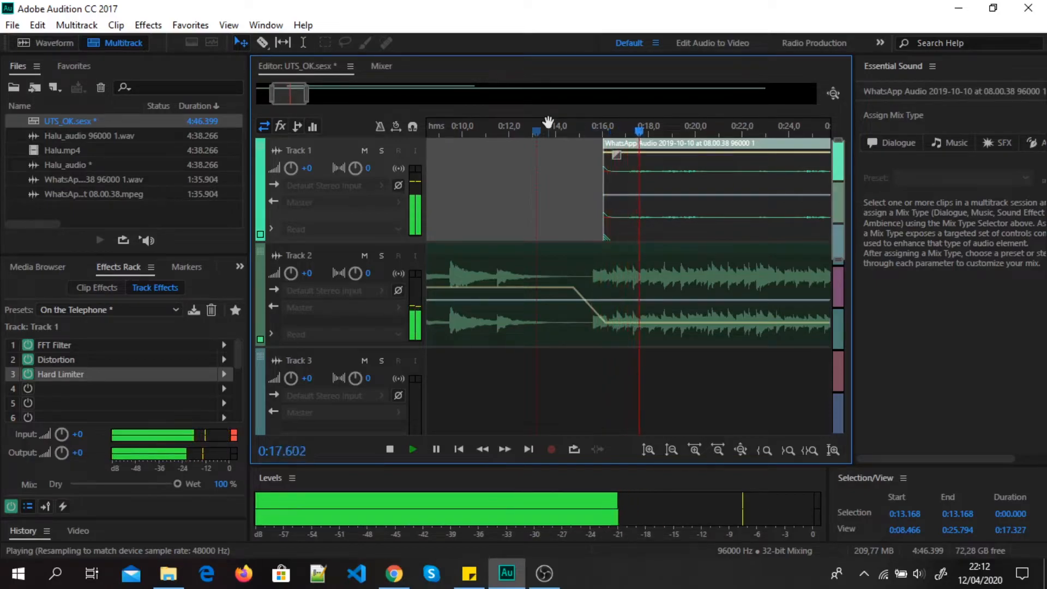
key("space")
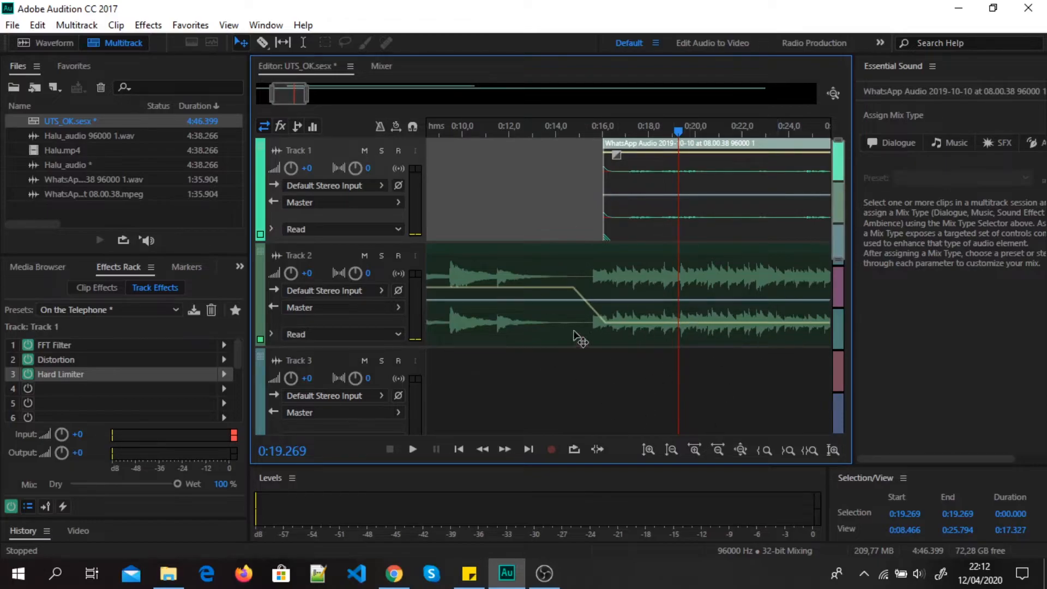
Raise the lowered volume keyframe on the Halu_audio clip slightly so the music after the fade is a little louder.
left_click(650, 311)
left_click(670, 323)
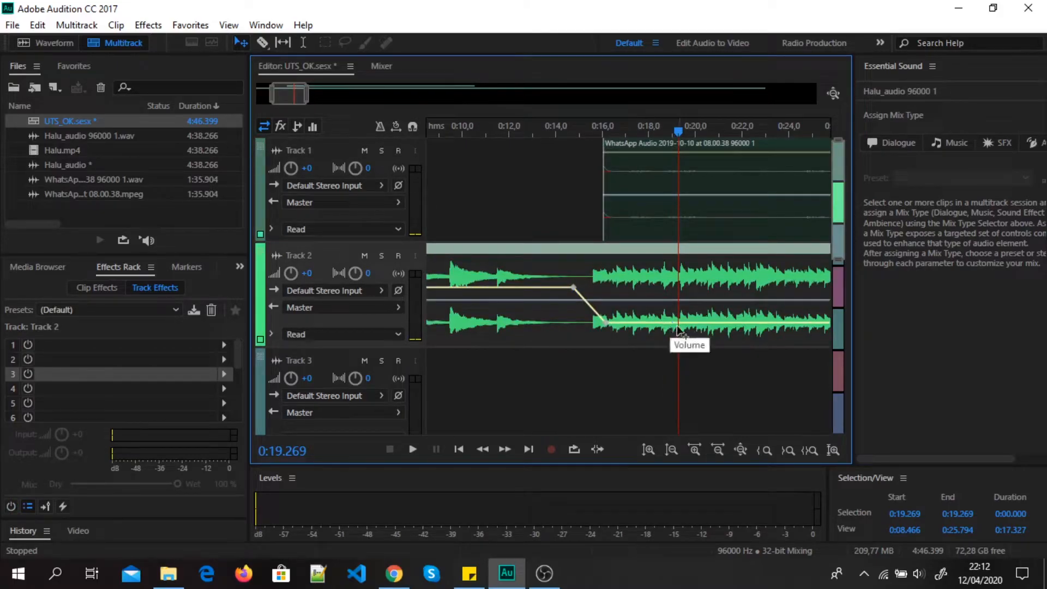
mouse_move(669, 324)
left_mouse_down()
mouse_move(628, 325)
mouse_move(658, 325)
left_mouse_up()
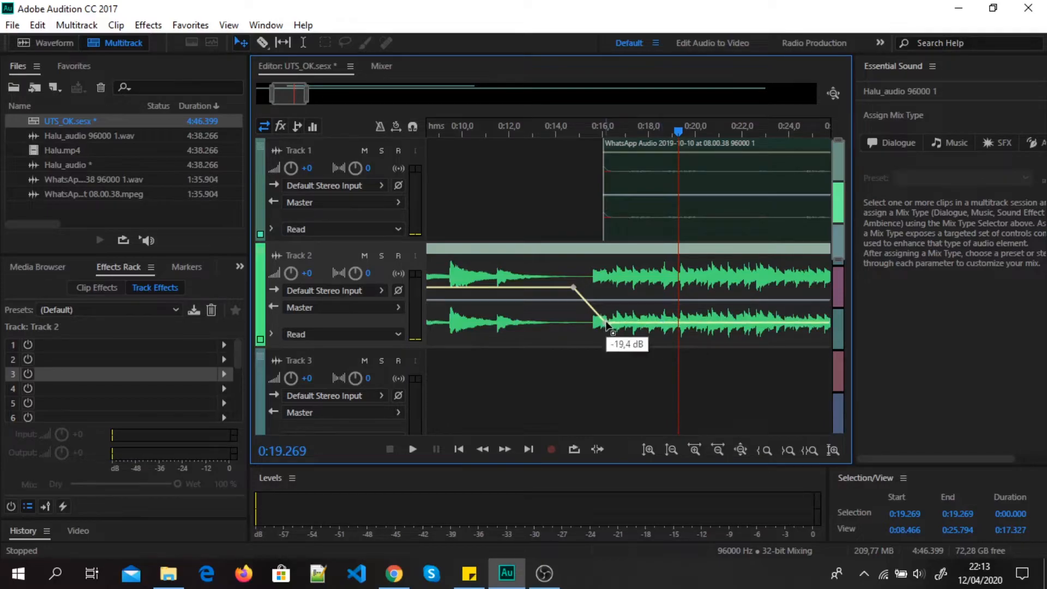
left_click_drag(605, 324, 605, 317)
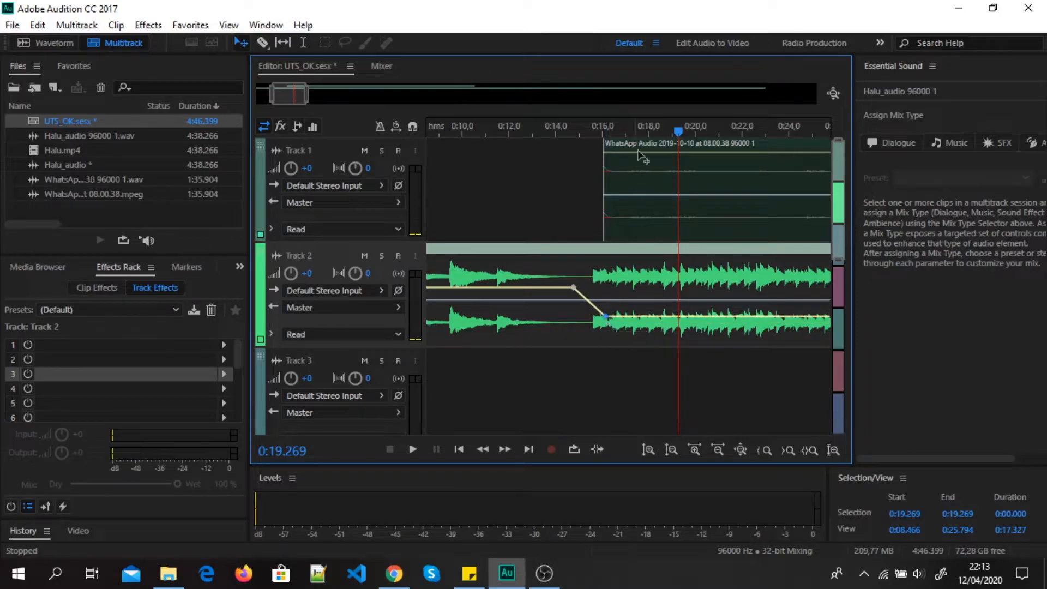
Play the adjusted mix from 0:14.056 and place the playhead at 0:16.686 with the WhatsApp clip selected.
key("space")
left_click(557, 164)
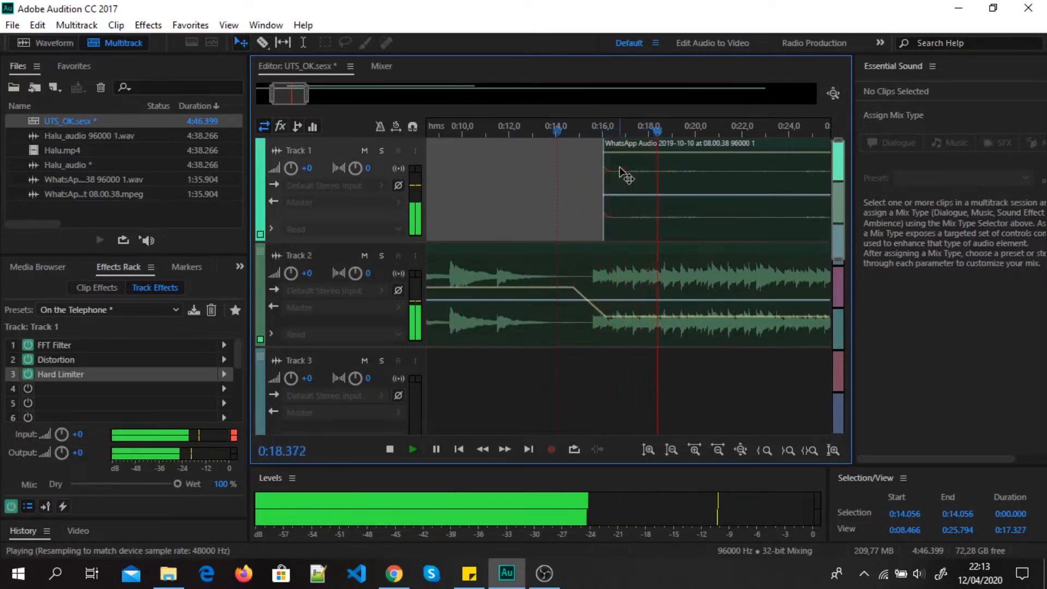
key("space")
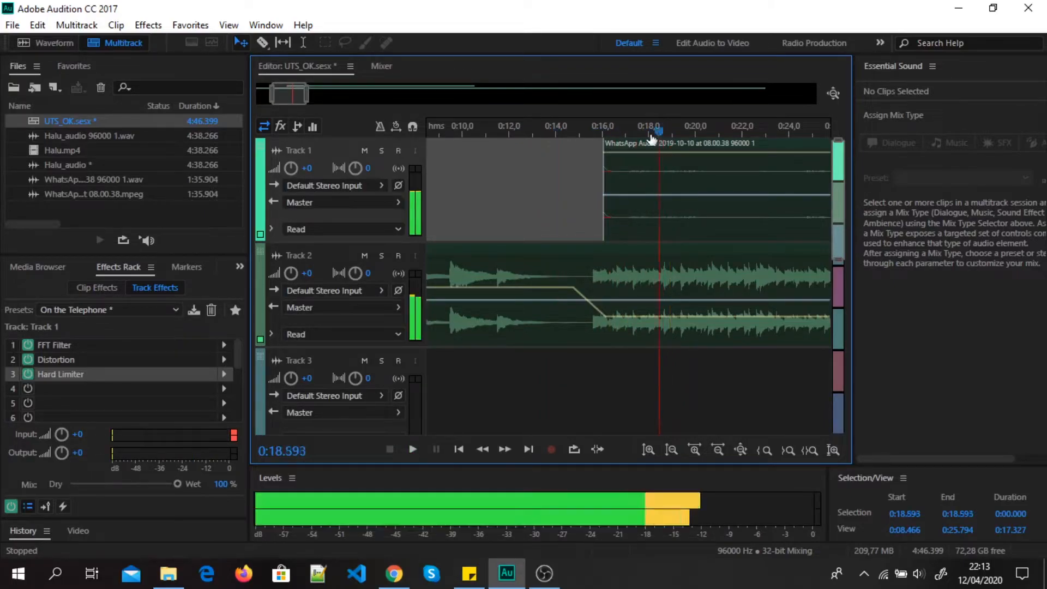
left_click(617, 143)
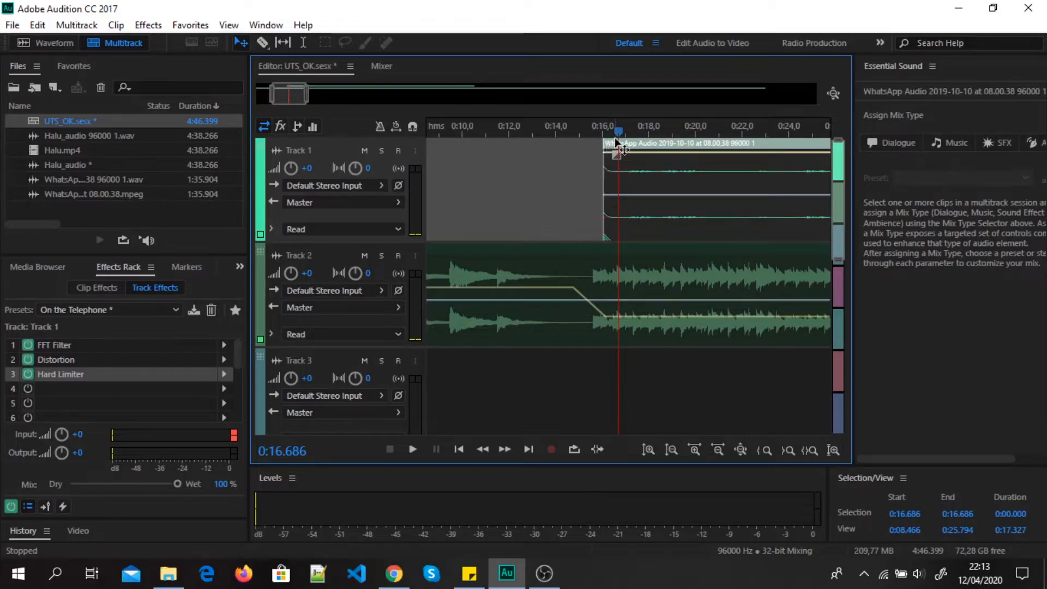
Play the mix from 0:15.470 and stop at 0:16.312, just after the WhatsApp clip begins.
left_click_drag(618, 144, 590, 148)
key("space")
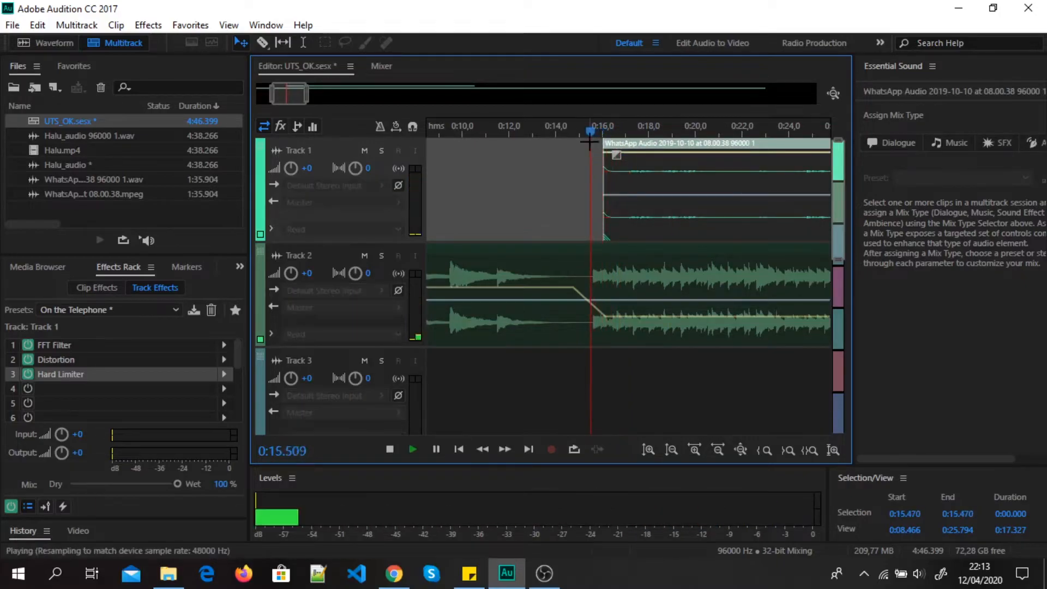
key("space")
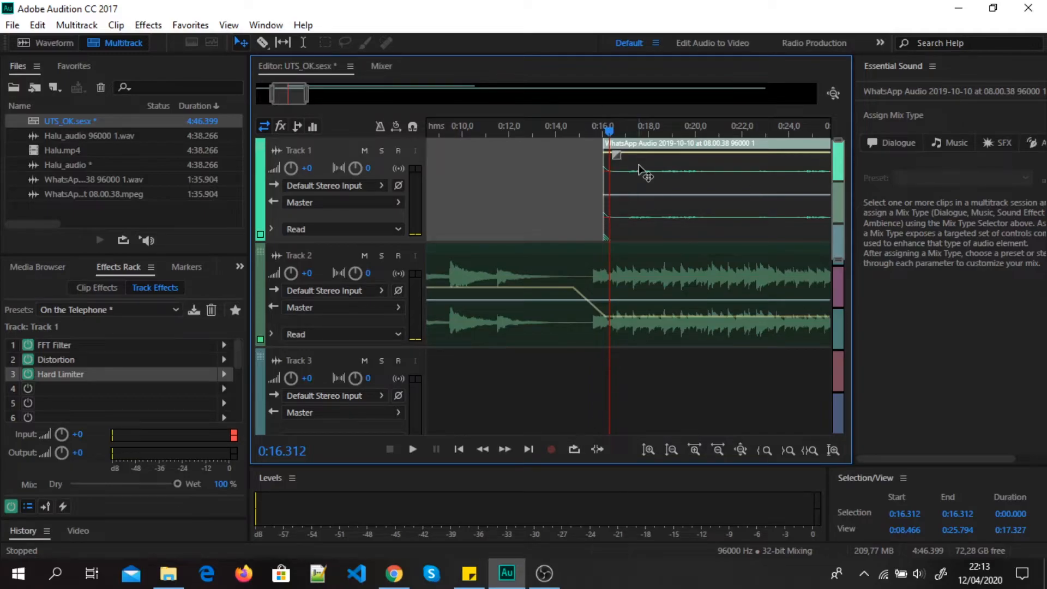
Split the WhatsApp clip on Track 1 at 0:16.359 with the Razor tool and delete the short piece before the cut.
left_click(650, 153)
scroll(622, 139, "up", 5)
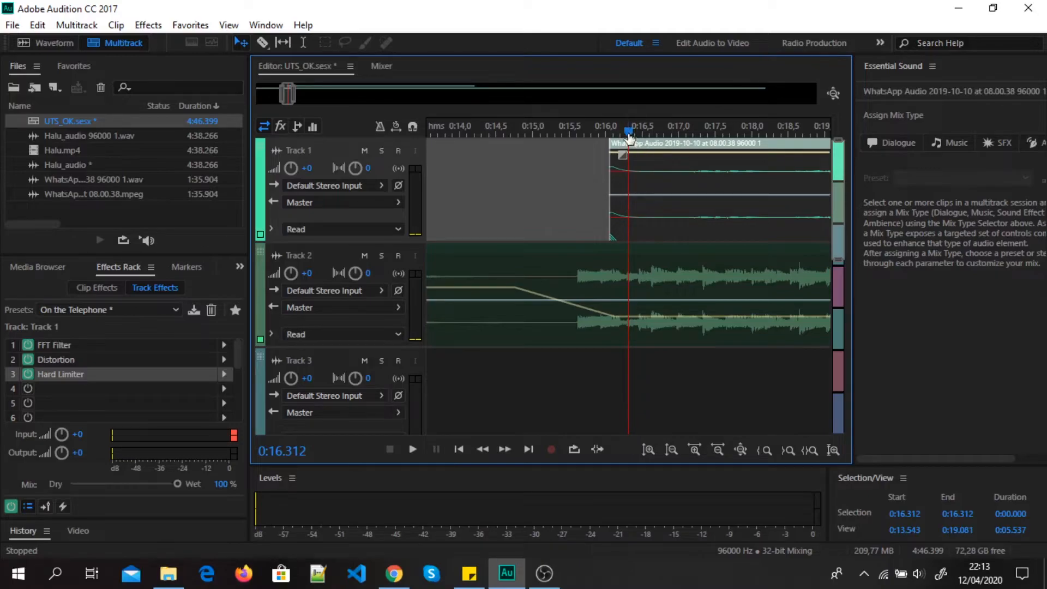
left_click_drag(630, 137, 632, 136)
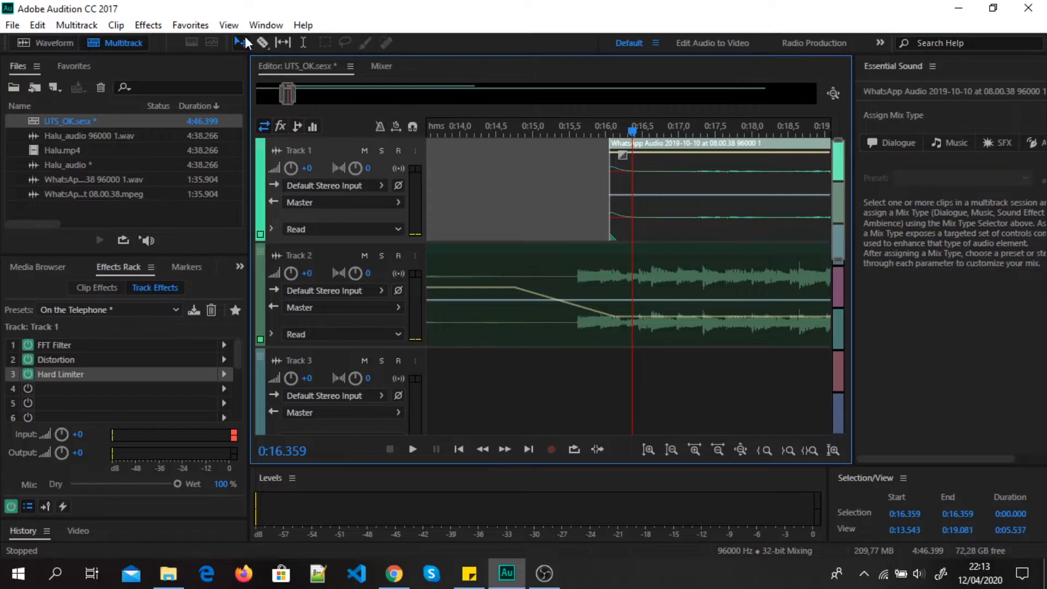
left_click(264, 42)
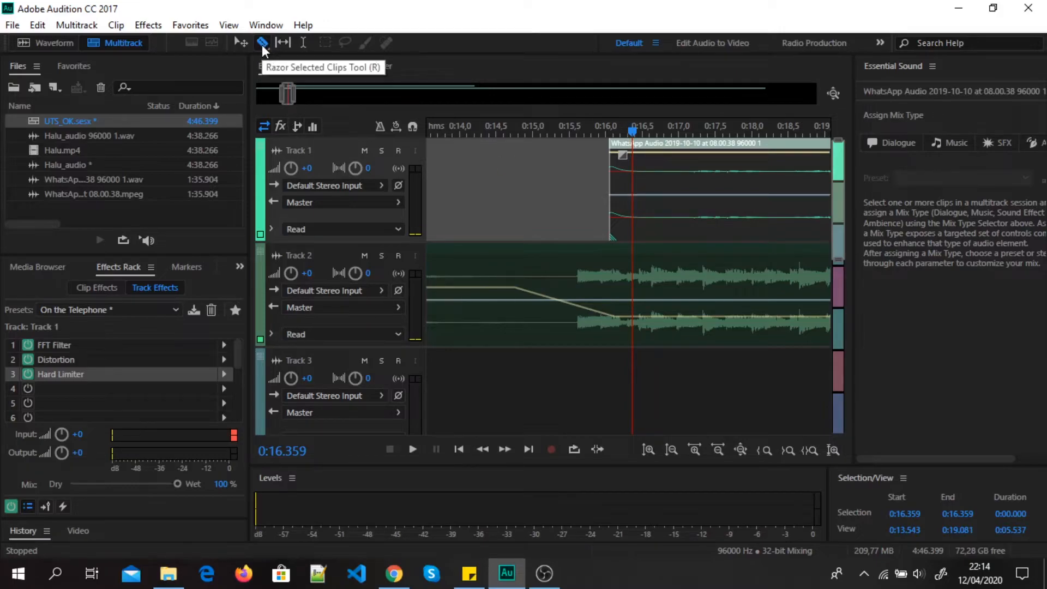
left_click(632, 169)
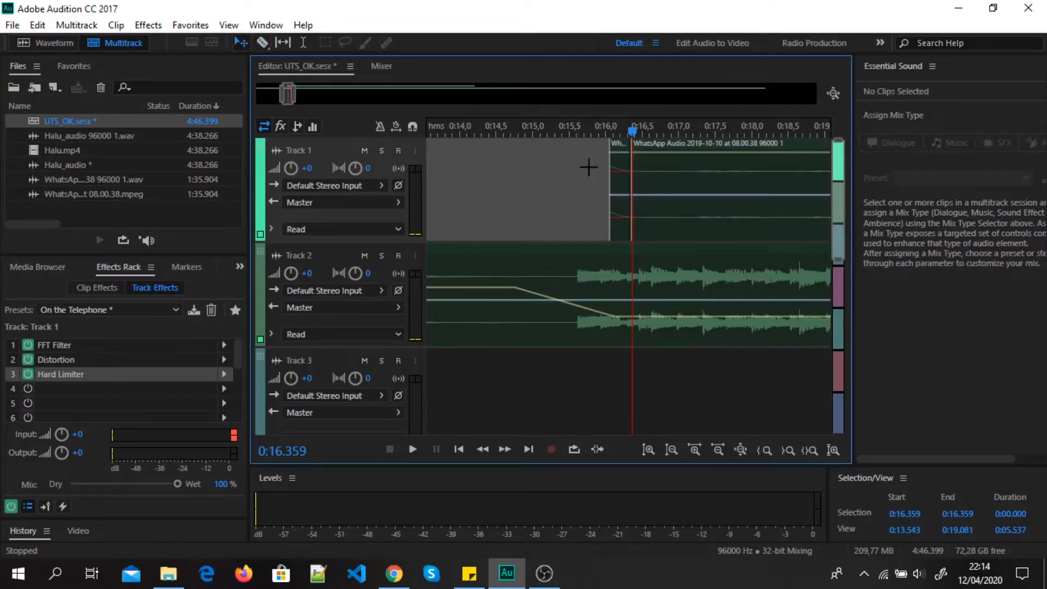
left_click(619, 167)
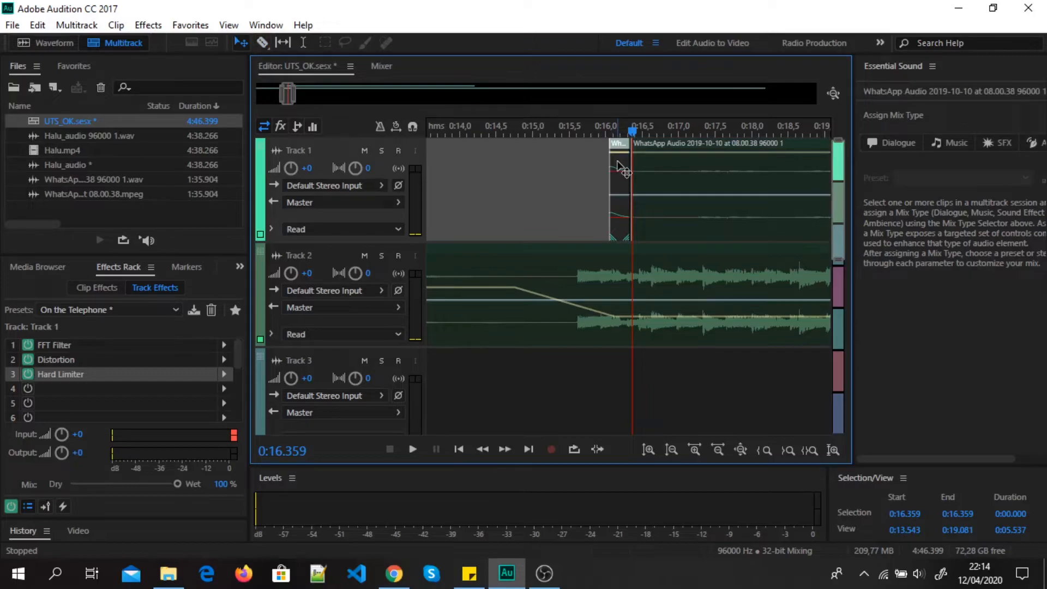
key("Delete")
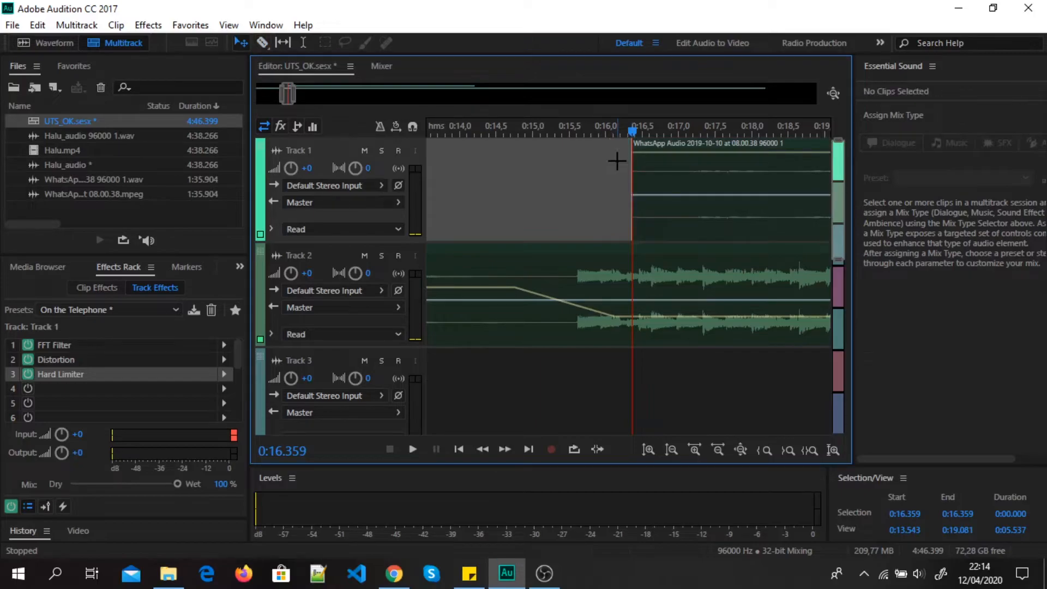
Move the trimmed WhatsApp clip to start at 0:16.149, where the music's fade ends, and play the mix from 0:11.037.
left_click_drag(632, 121, 627, 150)
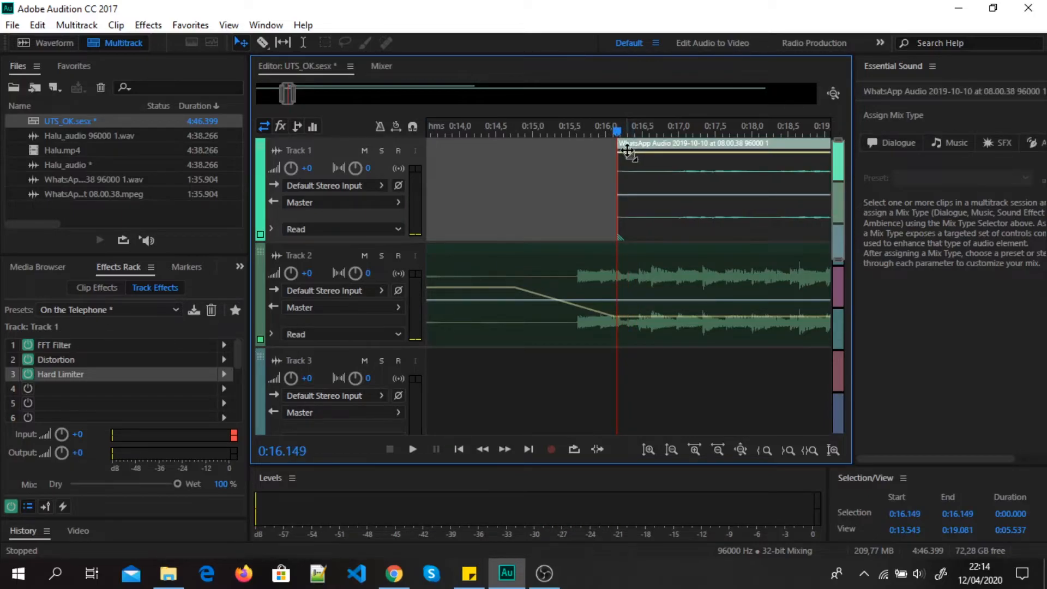
scroll(627, 150, "down", 3)
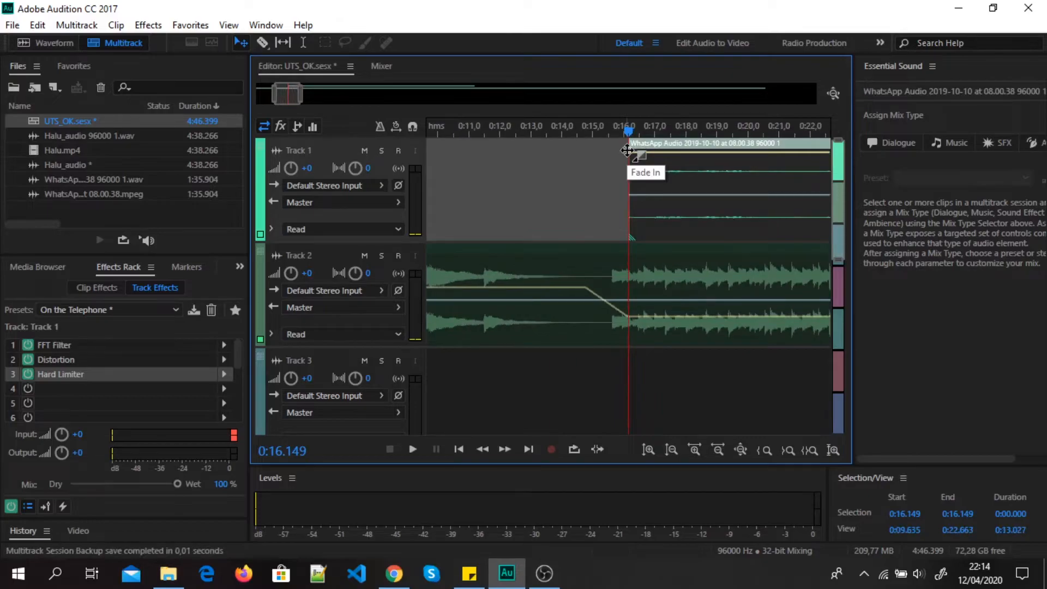
scroll(627, 151, "down", 1)
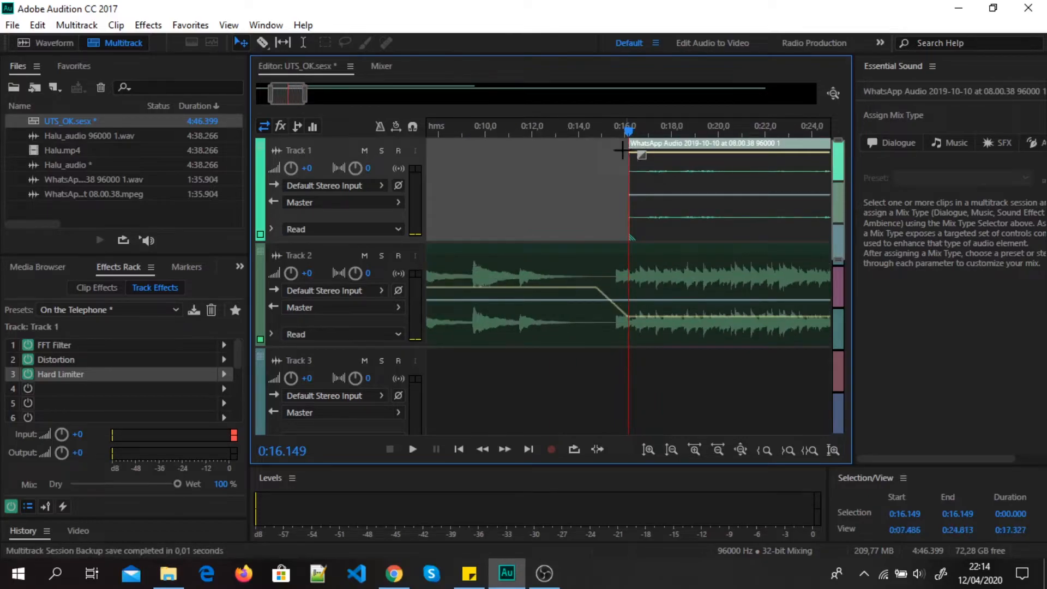
left_click_drag(627, 135, 511, 131)
key("space")
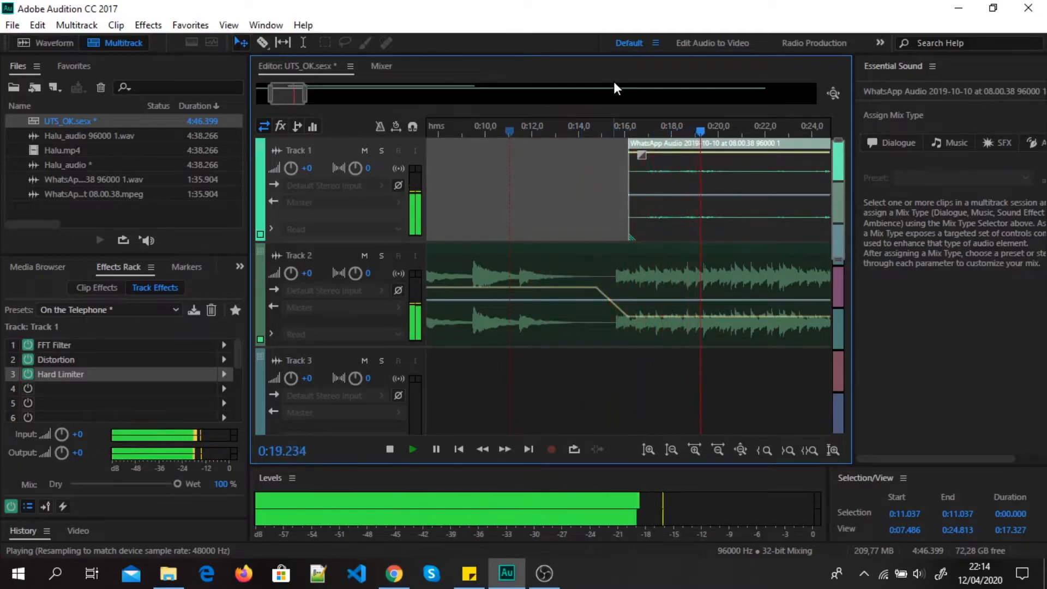
key("space")
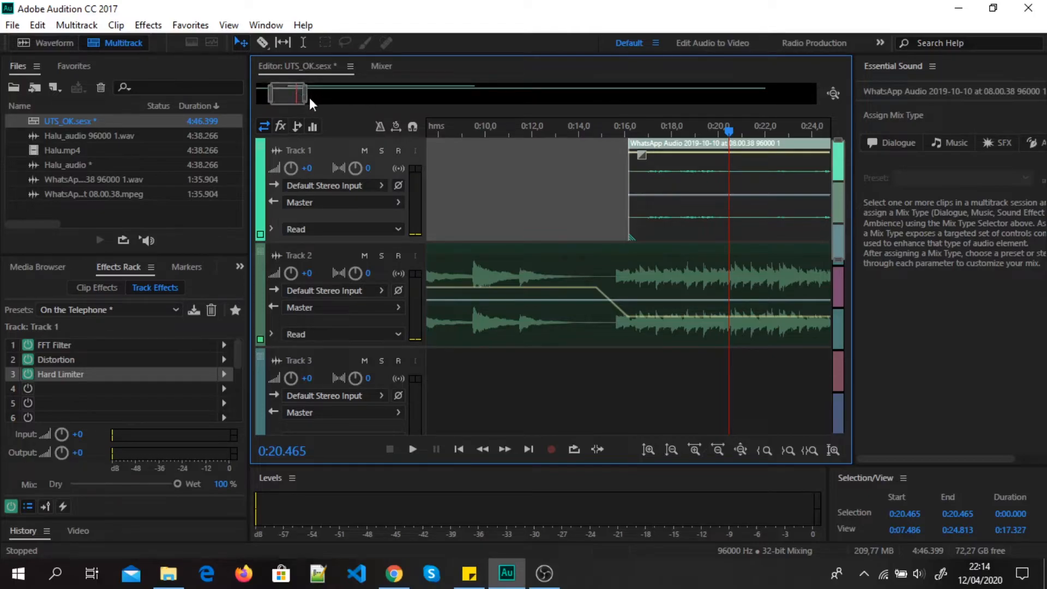
Play the end of the WhatsApp clip from 1:46.052 and stop at 1:50.205, where the music should rise again.
left_click_drag(303, 94, 677, 95)
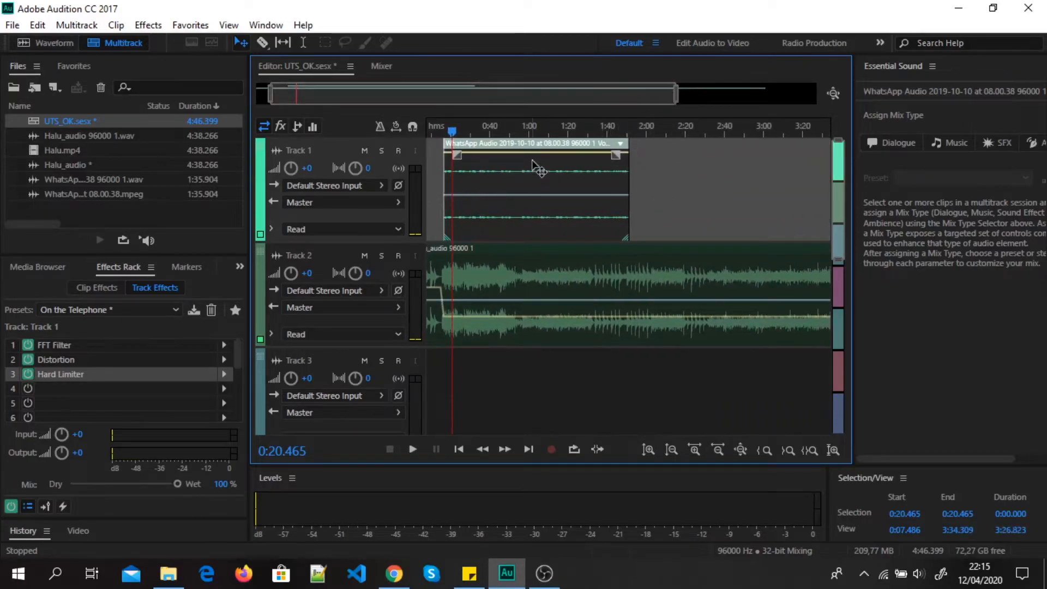
left_click(626, 131)
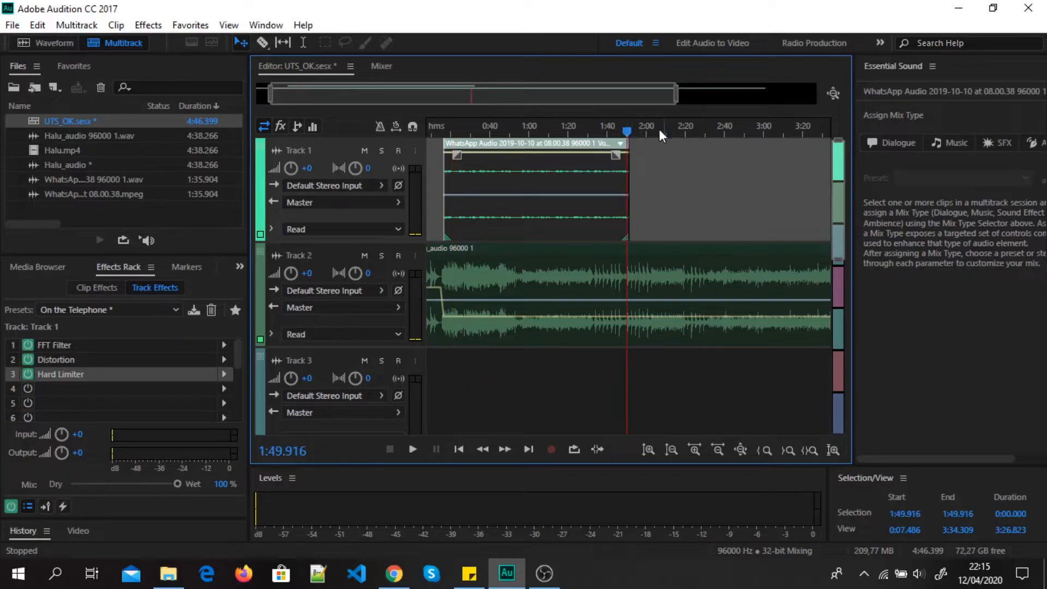
scroll(627, 136, "up", 5)
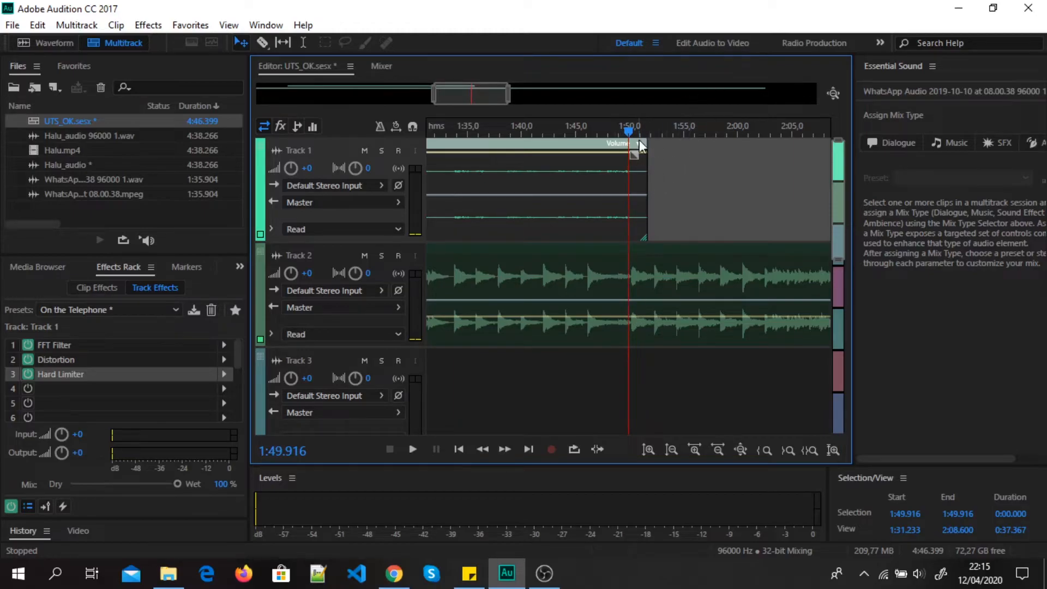
left_click_drag(628, 132, 587, 133)
key("space")
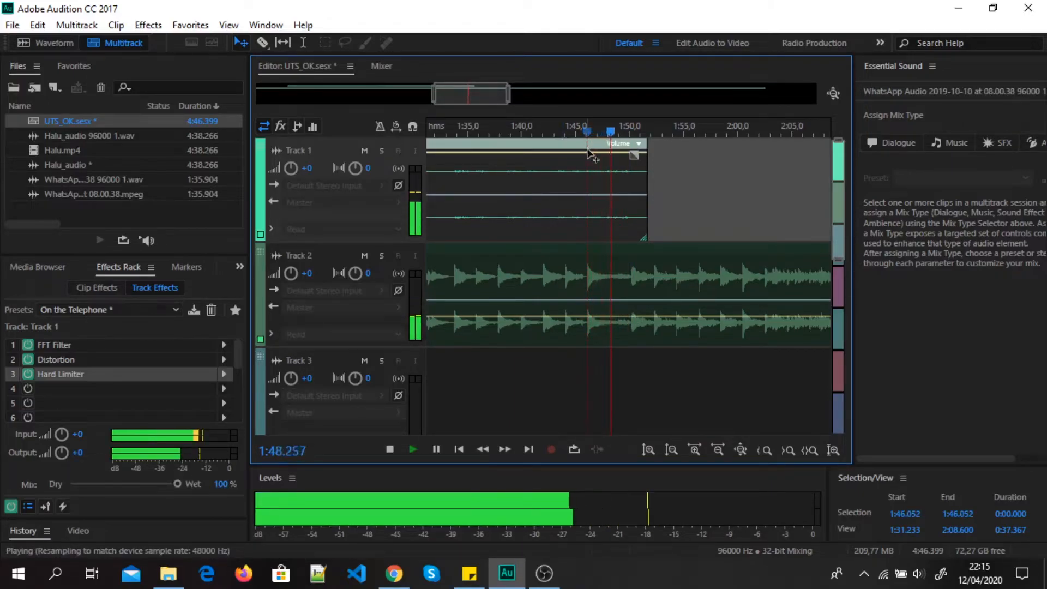
key("space")
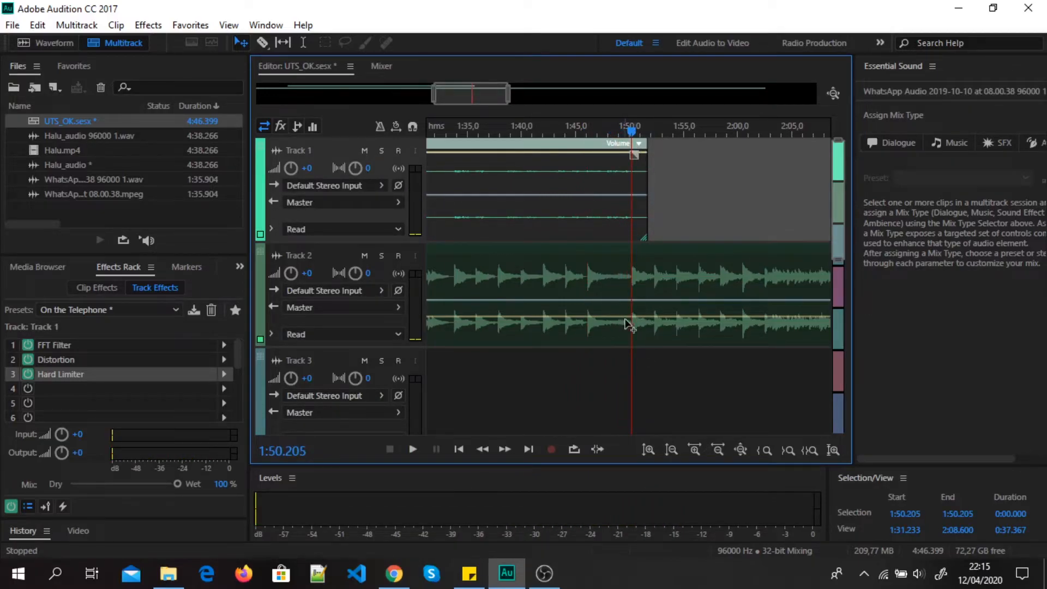
Add volume keyframes to the Halu_audio clip on Track 2 at 1:50.205 and 1:51.441, raising the second to bring the music back up.
left_click(327, 256)
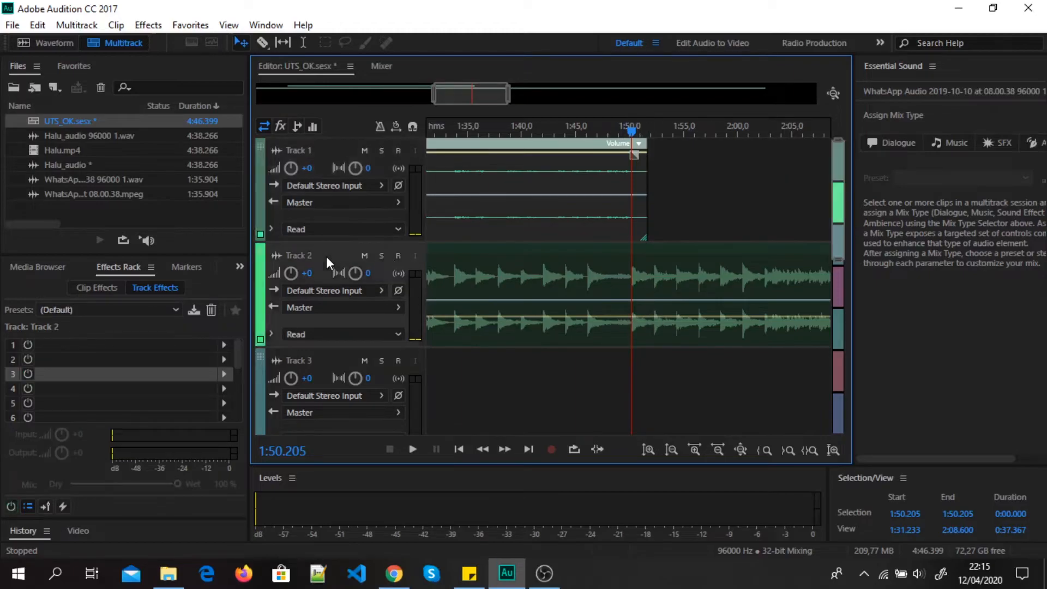
left_click(632, 320)
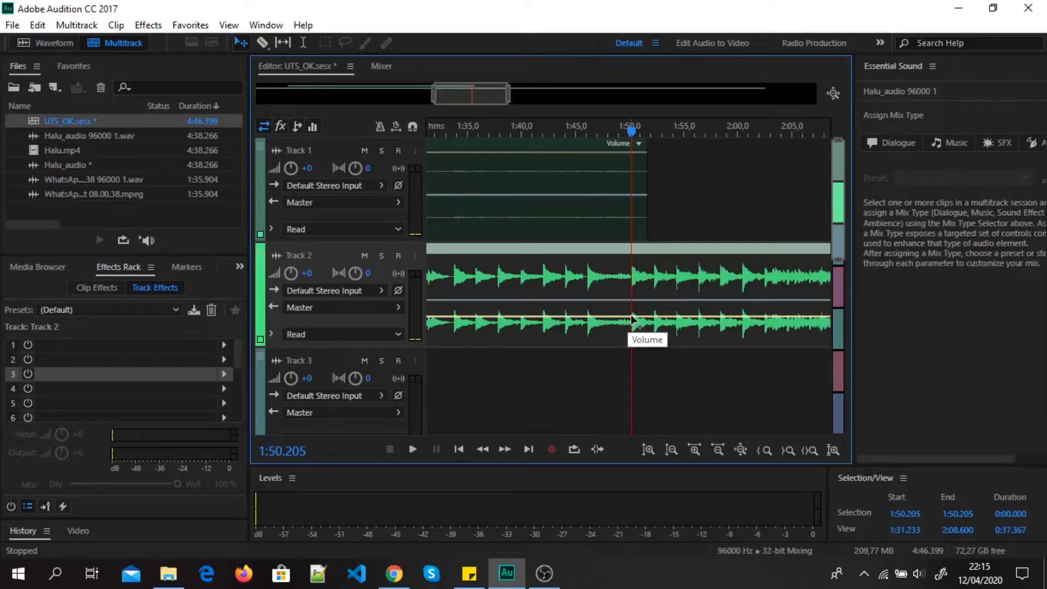
left_click(631, 317)
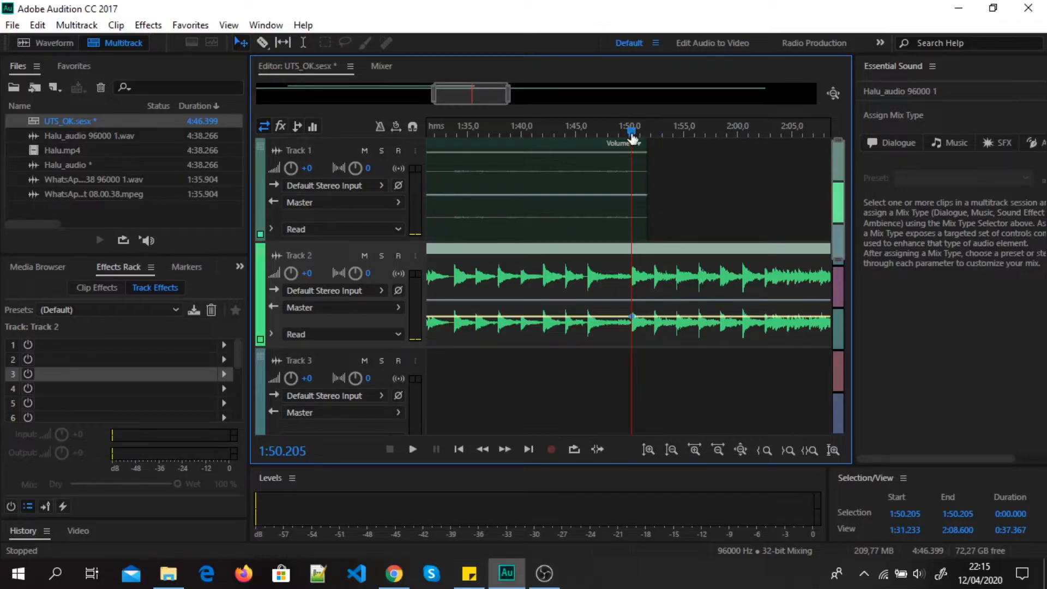
left_click_drag(631, 137, 645, 135)
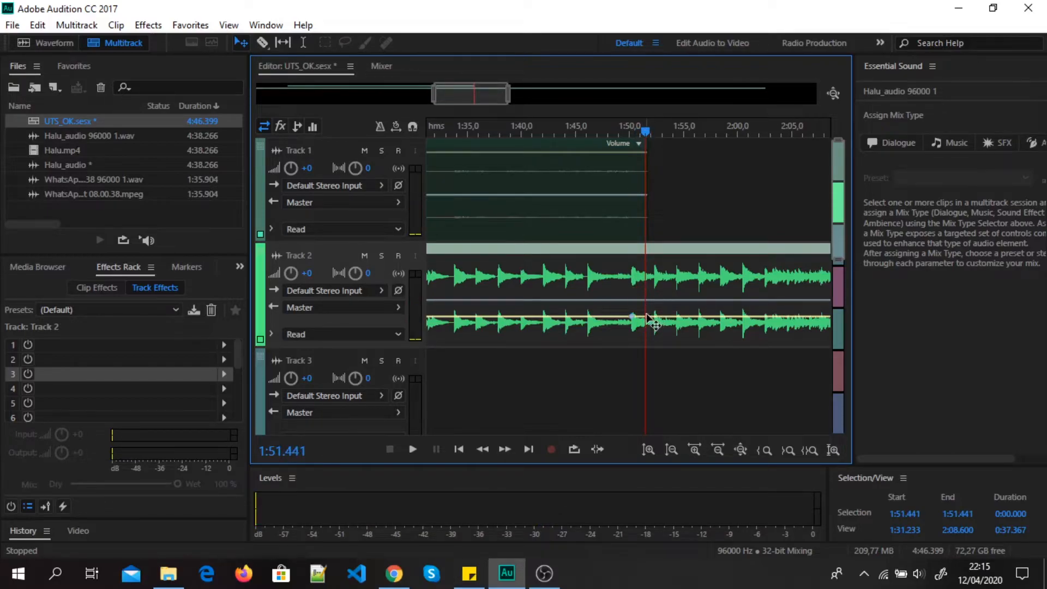
left_click(644, 317)
left_click_drag(645, 320, 648, 293)
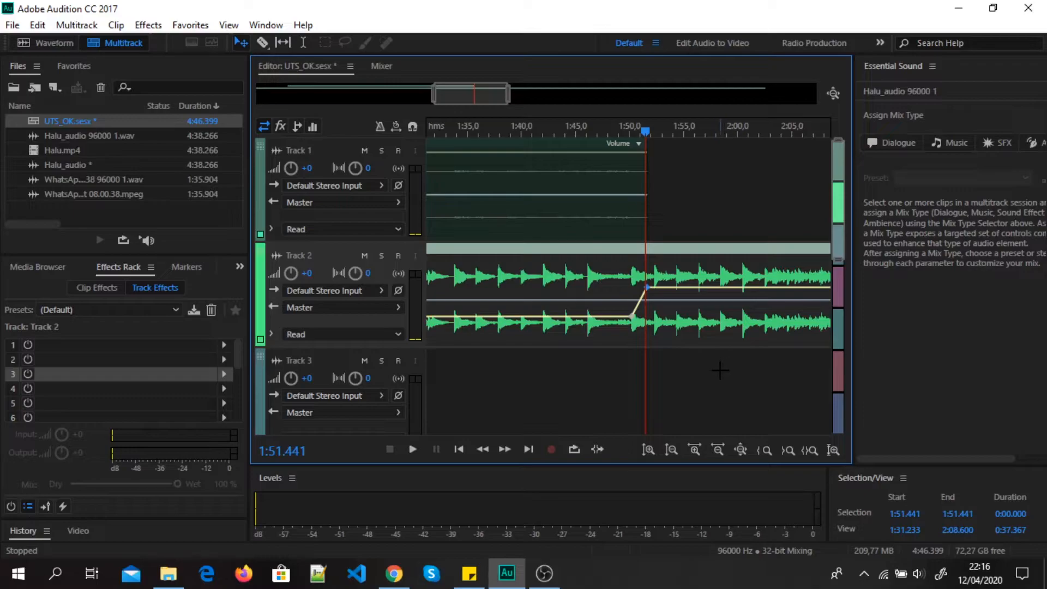
Play the music's volume rise at the end of the WhatsApp clip from 1:44.634.
left_click(572, 140)
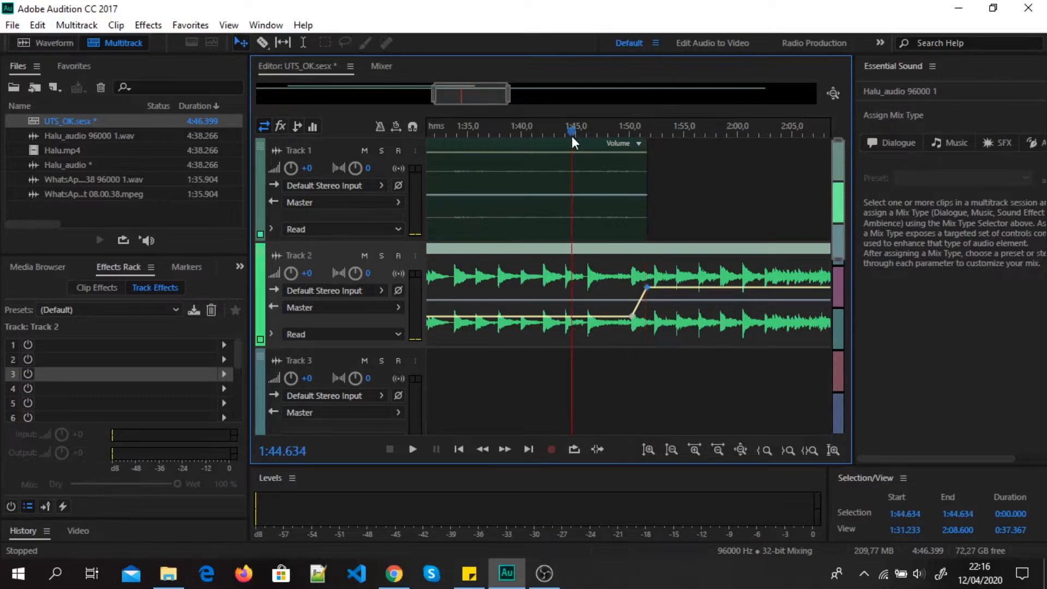
key("space")
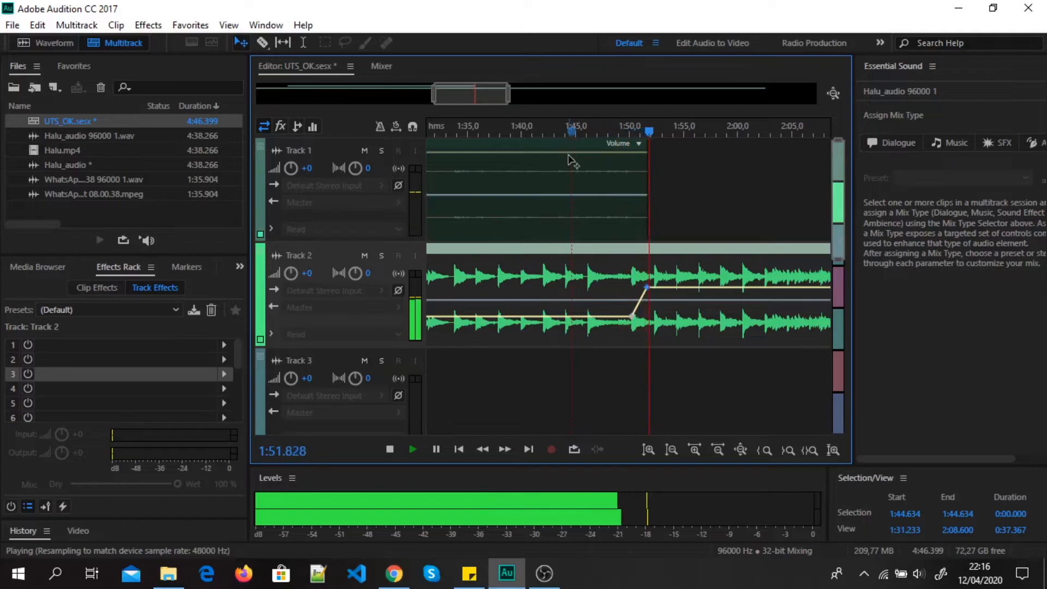
key("space")
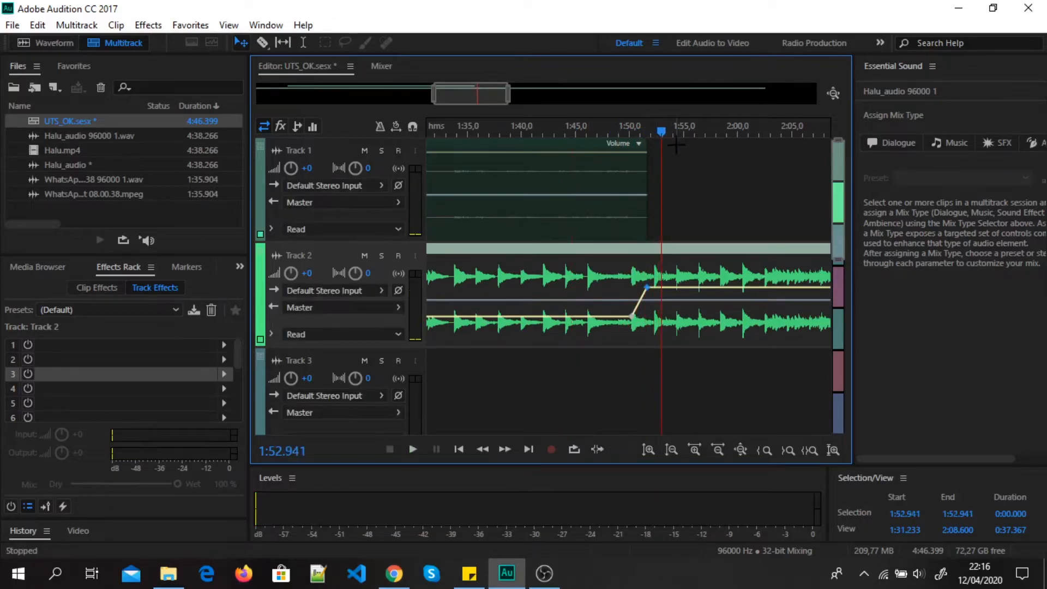
Shift the raised volume keyframe on the Halu_audio clip earlier to about 1:51 and slightly higher, and play the transition from 1:47.257.
left_click_drag(661, 132, 637, 148)
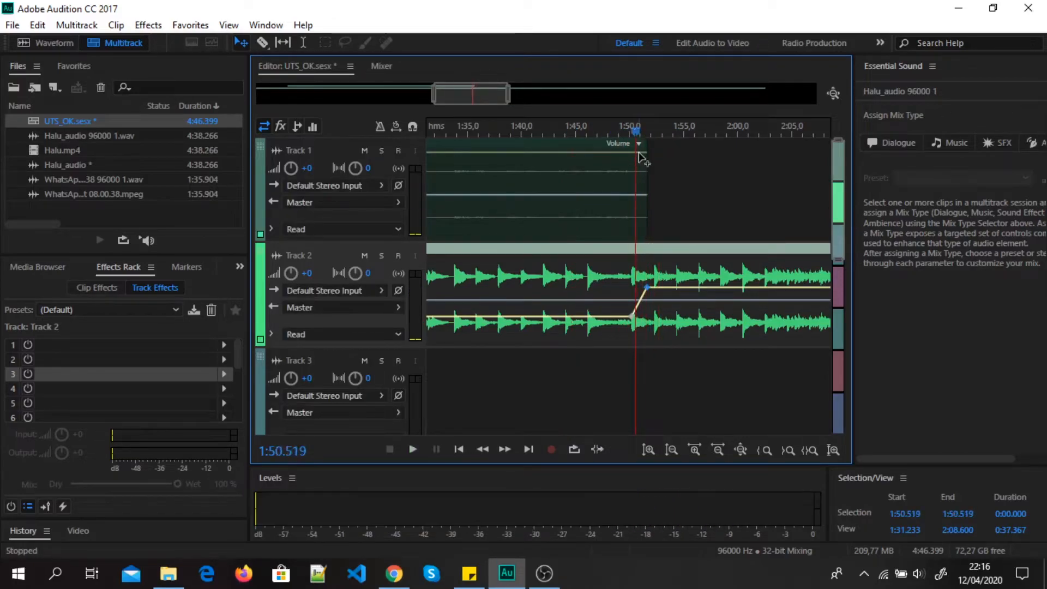
left_click(639, 155)
left_click(654, 272)
left_click_drag(646, 288, 639, 281)
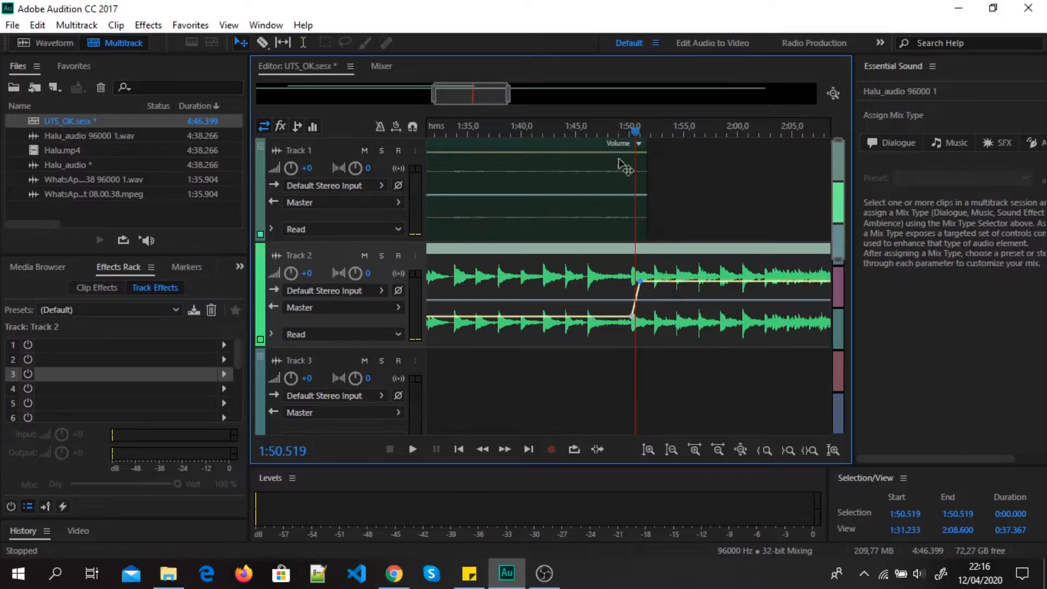
left_click(600, 134)
key("space")
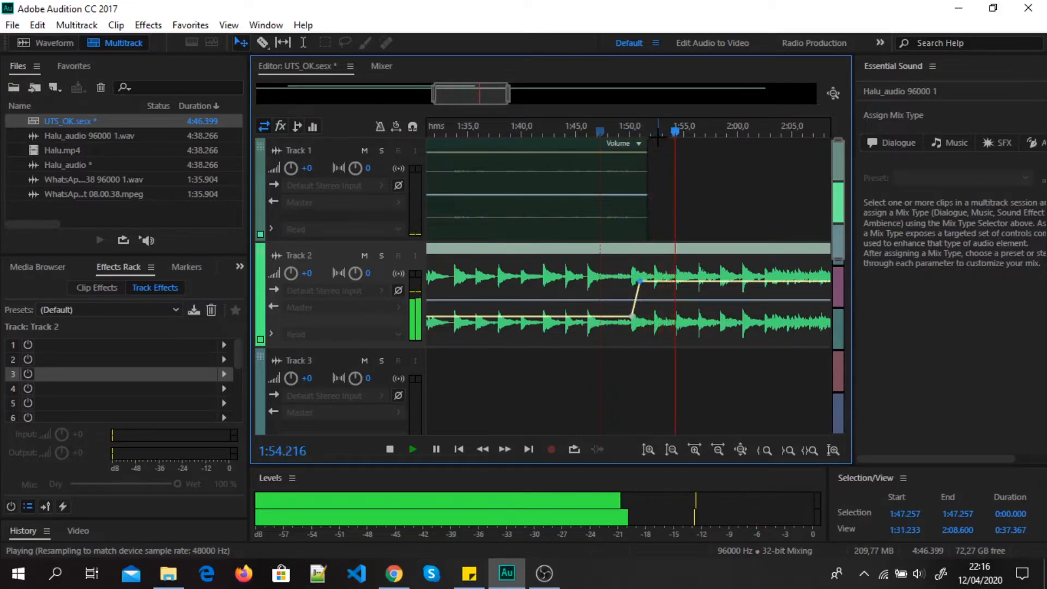
key("space")
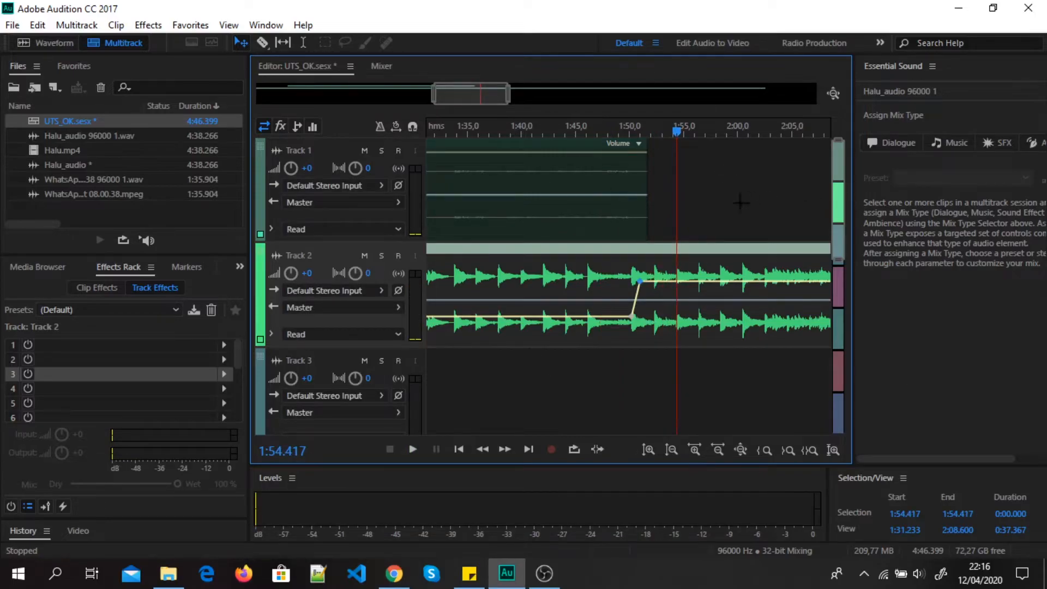
Play the music after the WhatsApp clip from 1:51.530 and stop at 2:02.848, where it should end.
left_click_drag(508, 94, 571, 101)
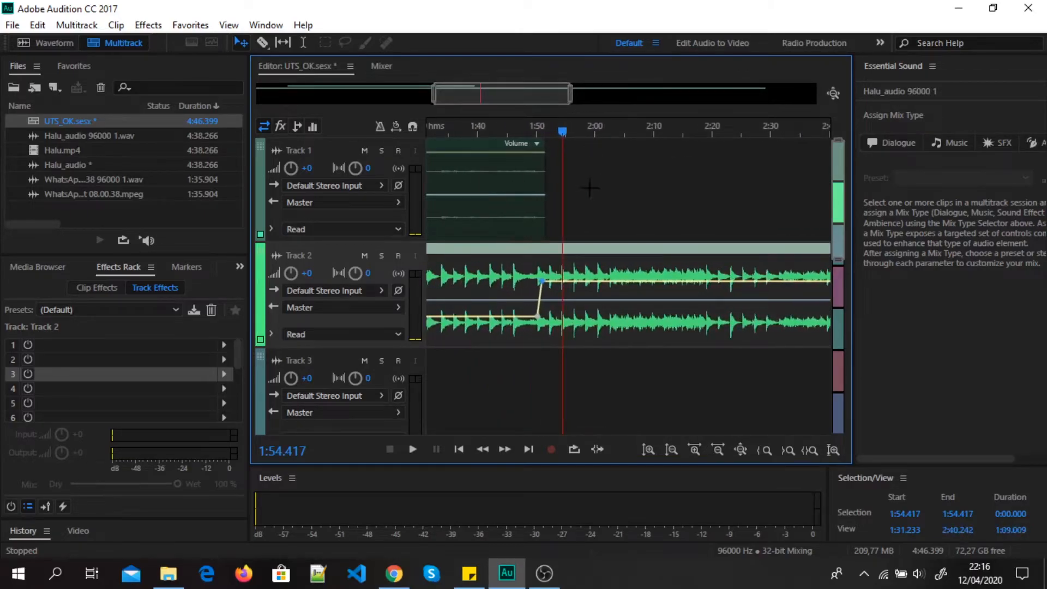
left_click(545, 137)
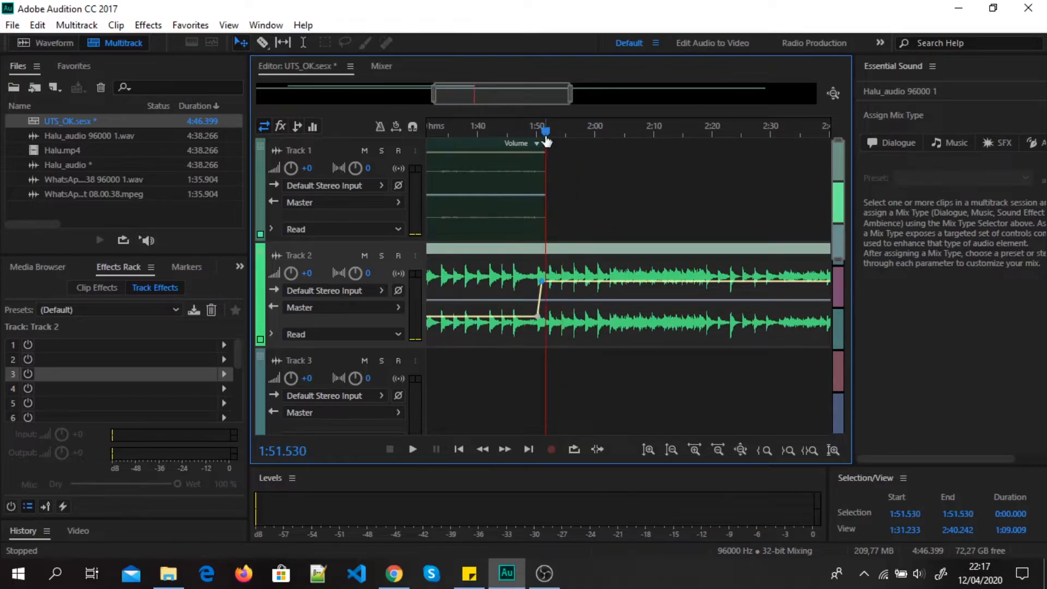
key("space")
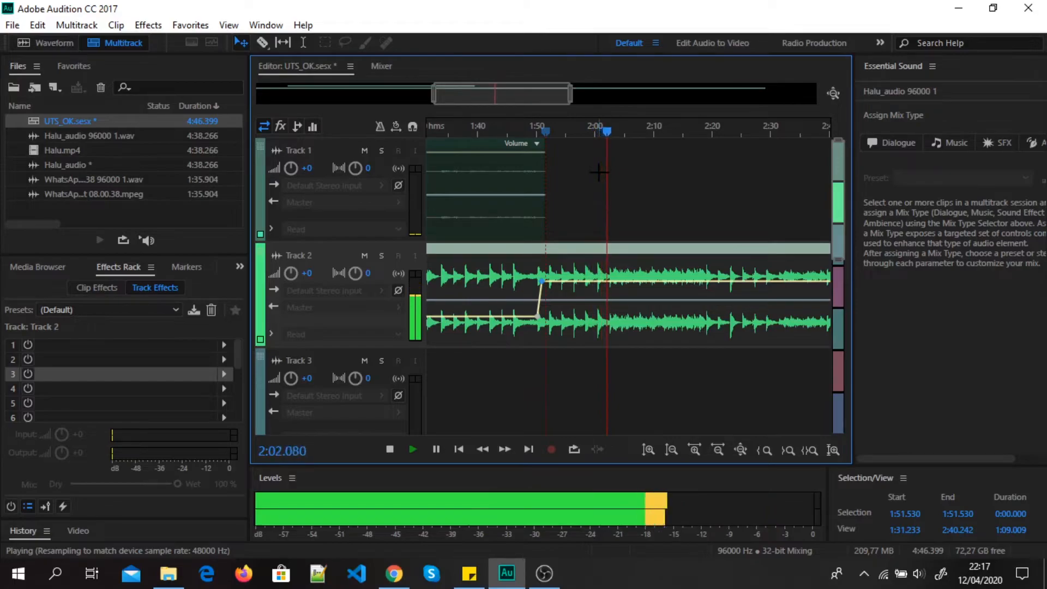
key("space")
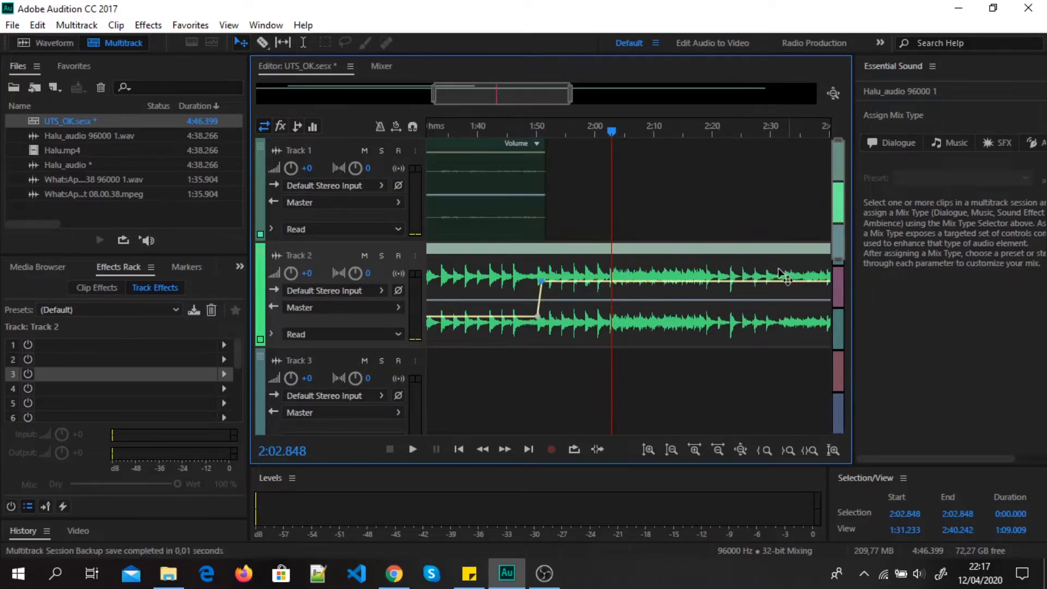
Play the music from 2:01.111 to find the cut point, and split the Halu_audio clip on Track 2 at 2:02.937 with the Razor tool.
left_click(264, 44)
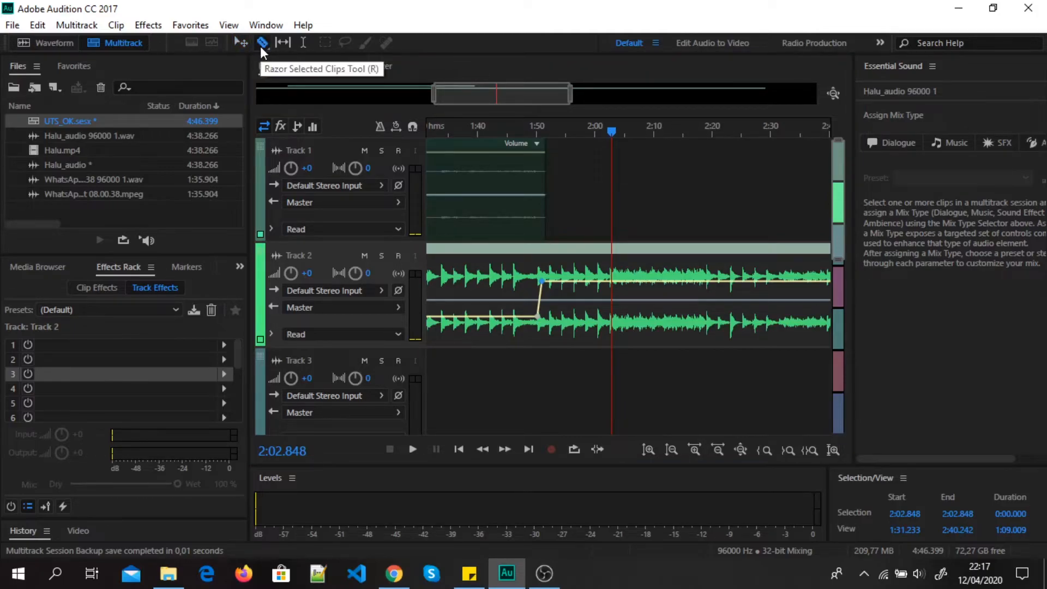
scroll(634, 261, "up", 1)
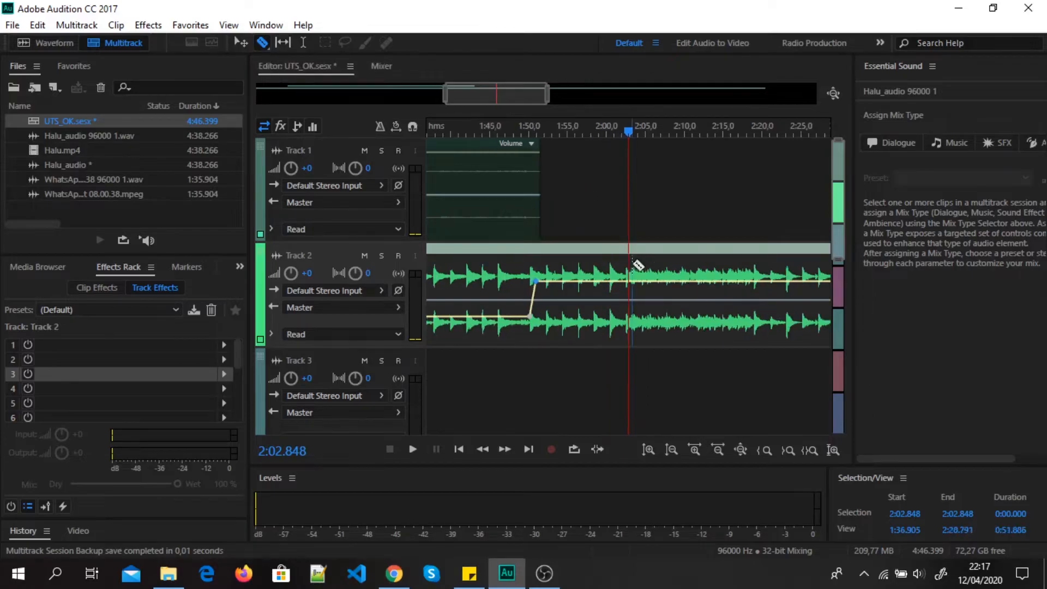
scroll(634, 261, "up", 3)
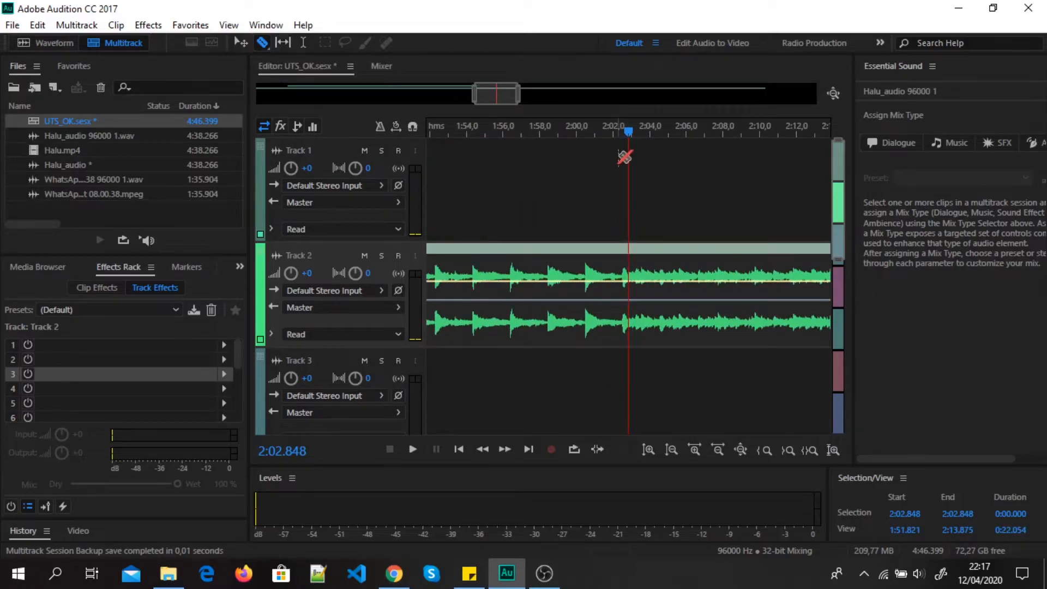
left_click_drag(627, 133, 600, 137)
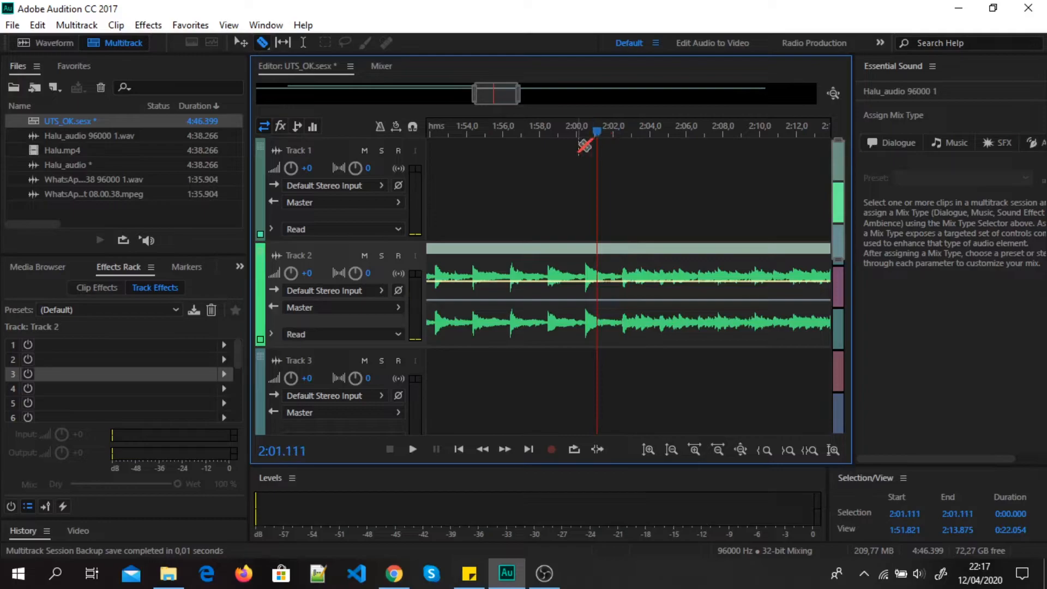
key("space")
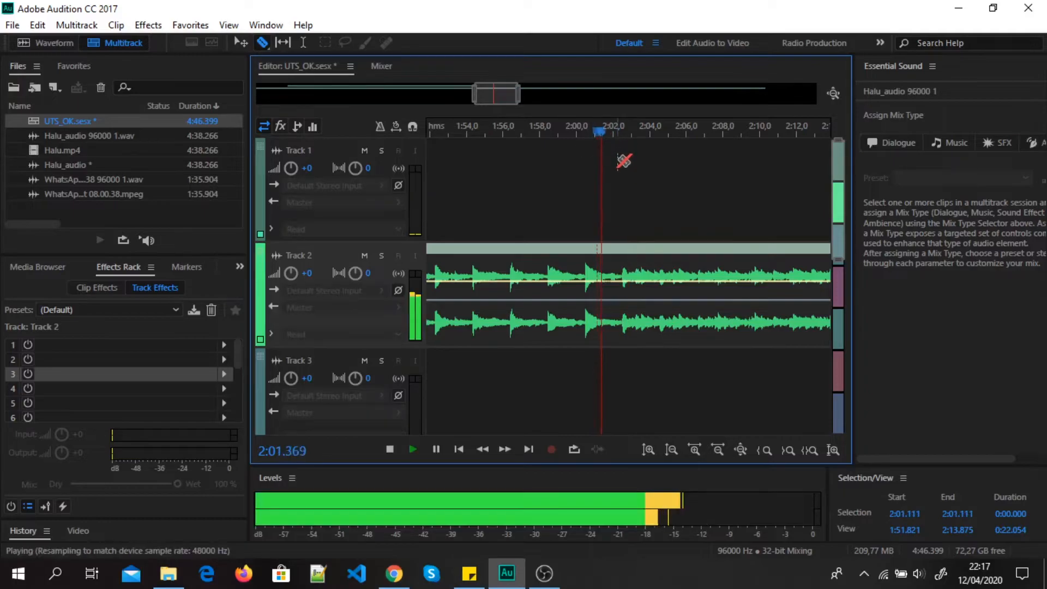
key("space")
key("space")
key("space")
left_click(632, 275)
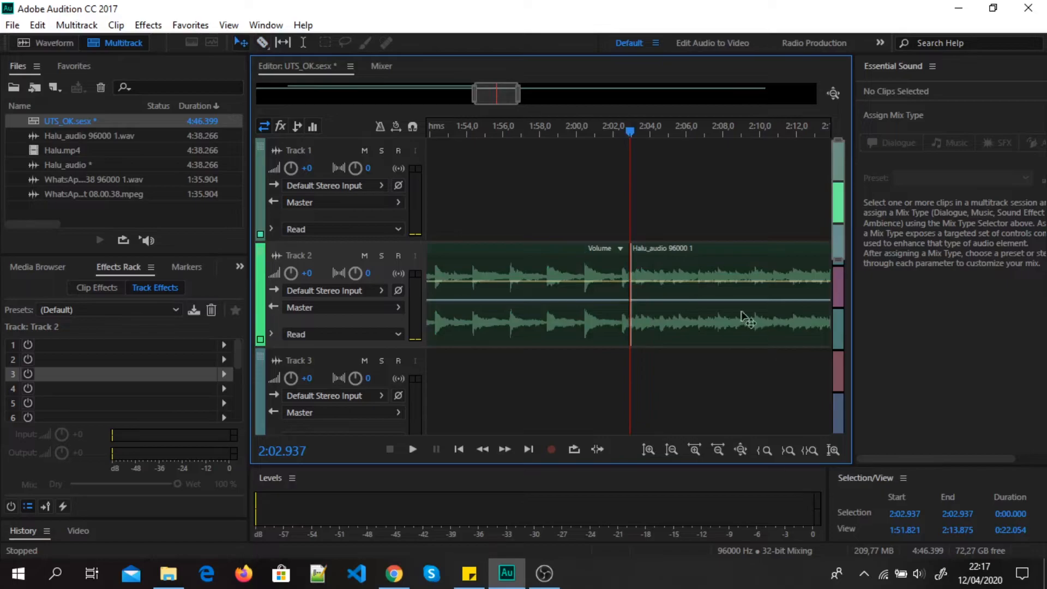
Delete the Halu_audio segment after the 2:02.937 cut and play the new ending from 2:01.446.
left_click(725, 278)
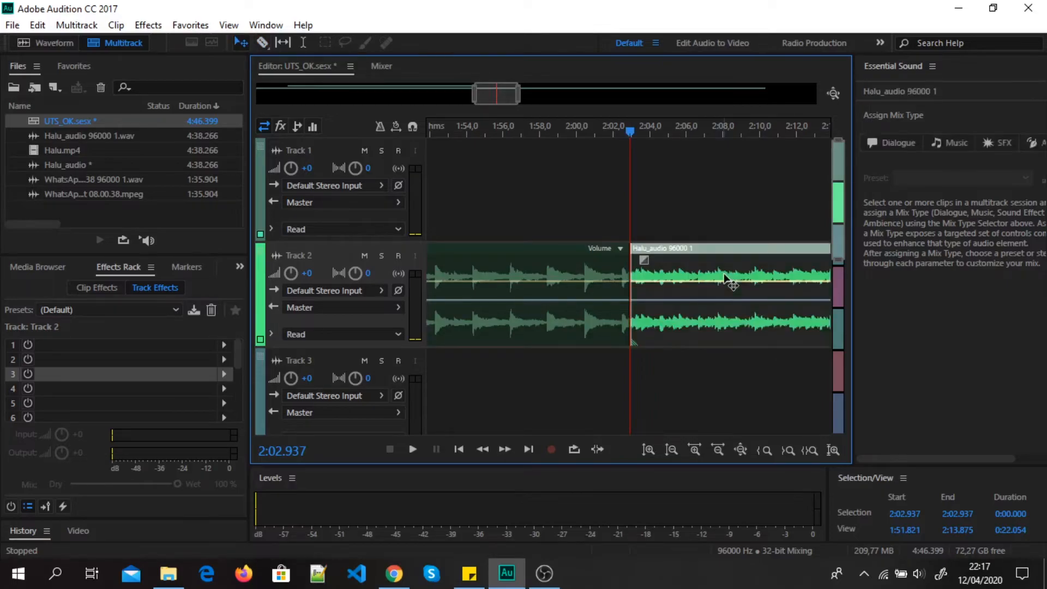
key("Delete")
left_click(603, 131)
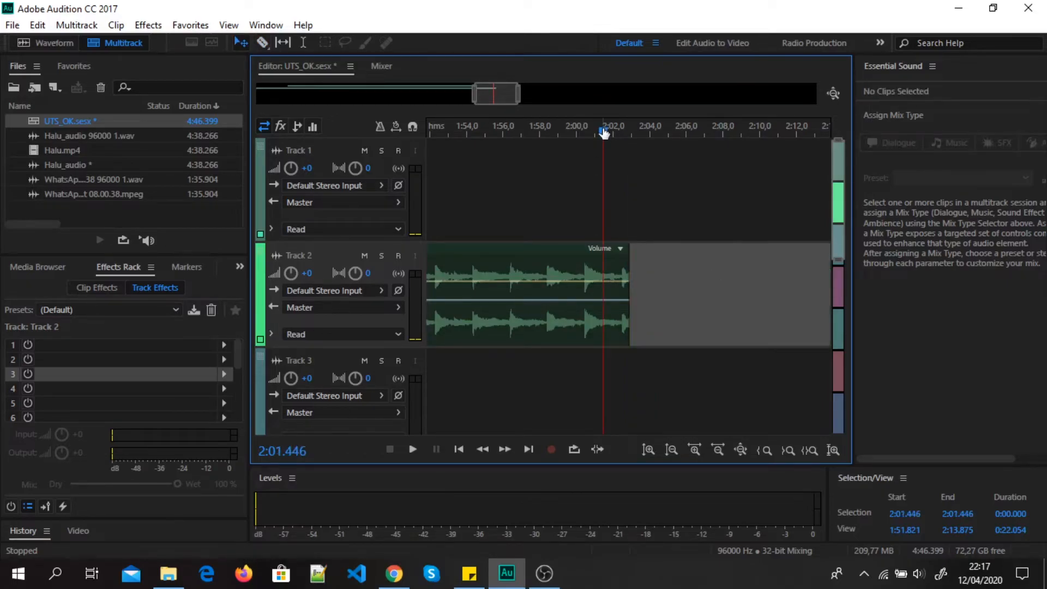
key("space")
key("space")
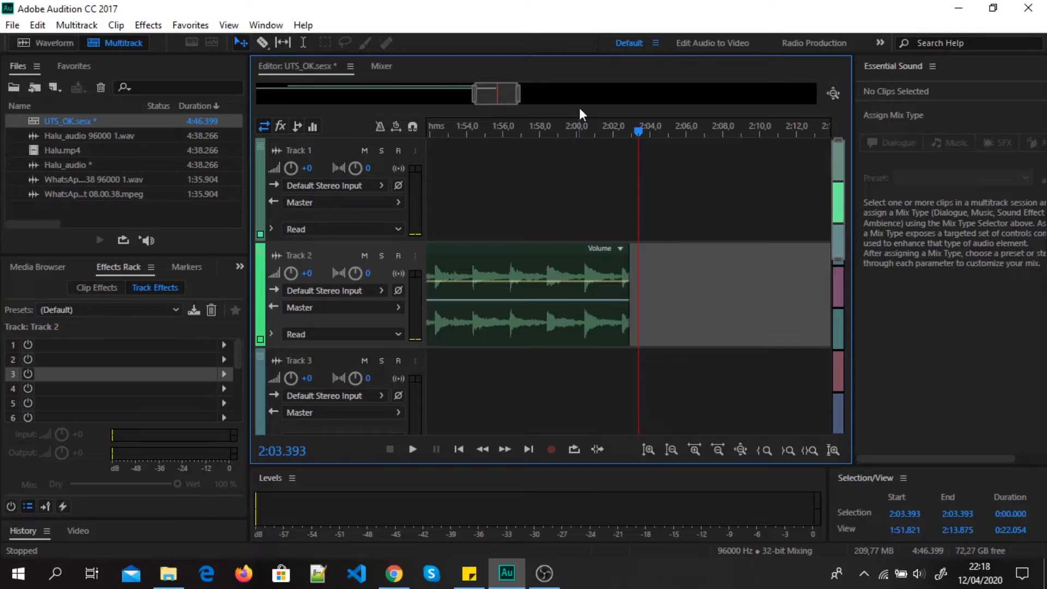
Add a volume keyframe to the Halu_audio clip at 2:01.362 and lower the volume at the clip's end to the minimum for a fade-out.
left_click(585, 130)
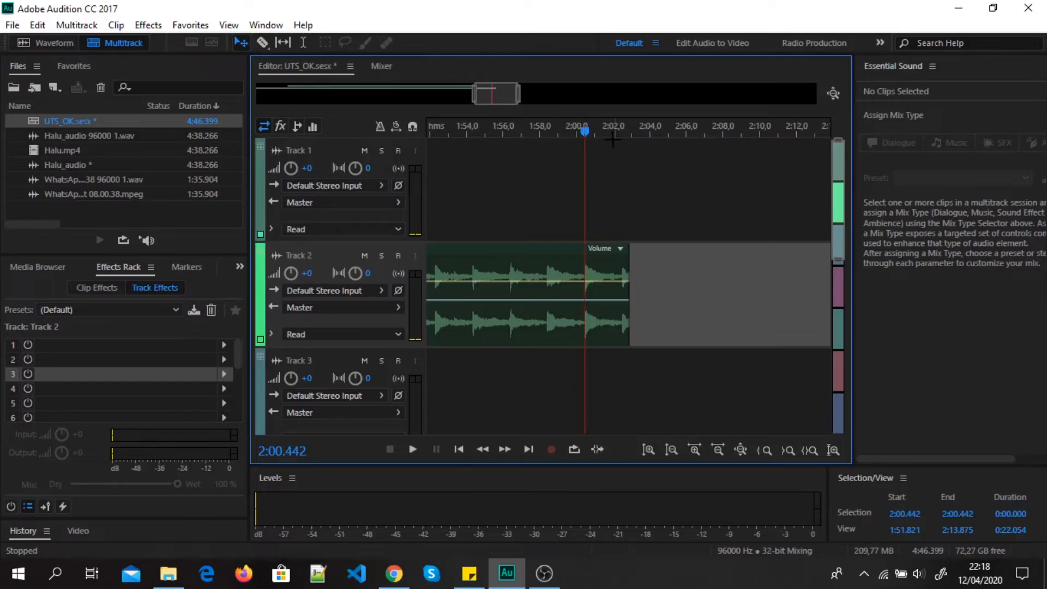
left_click_drag(586, 132, 604, 134)
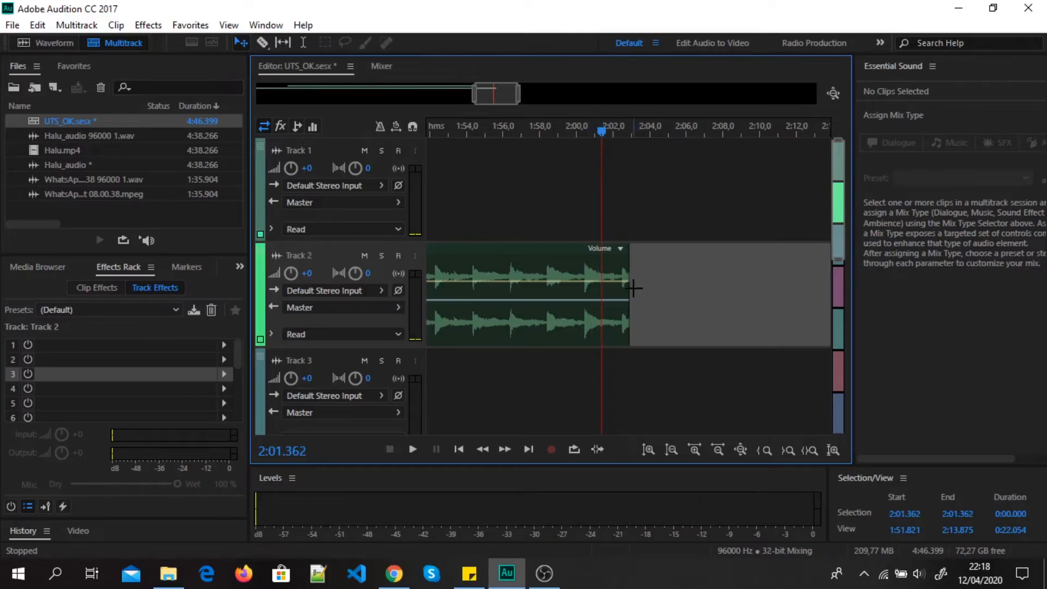
left_click(603, 288)
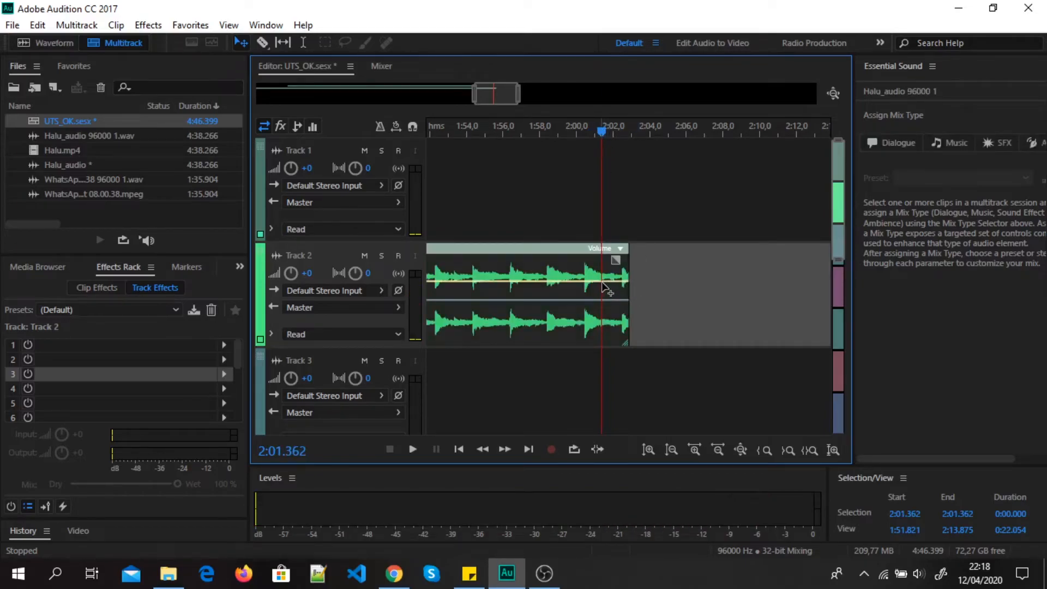
left_click(601, 282)
left_click_drag(627, 282, 632, 352)
Play the music's closing fade-out from 2:00.442.
left_click(585, 128)
key("space")
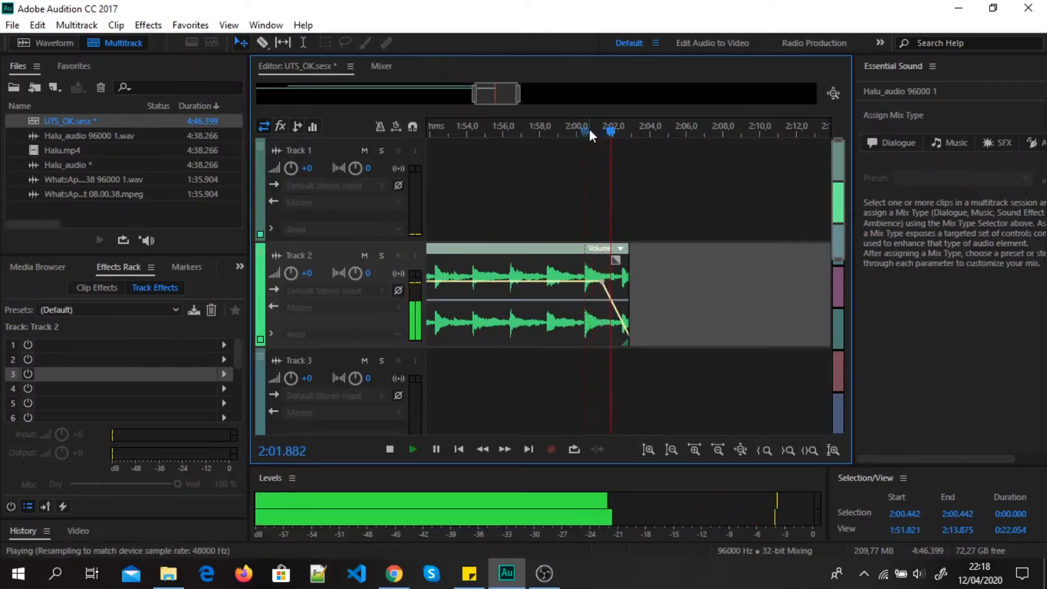
key("space")
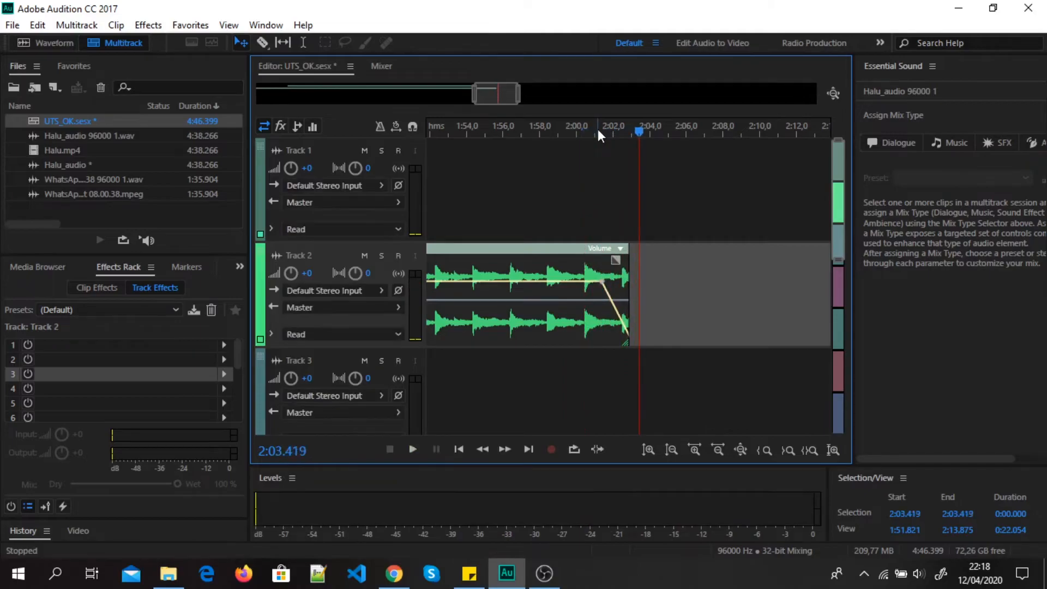
Return the playhead to 0:00.000 with the whole mix in view, and add a Studio Reverb effect with default settings to Track 2.
left_click_drag(477, 99, 19, 153)
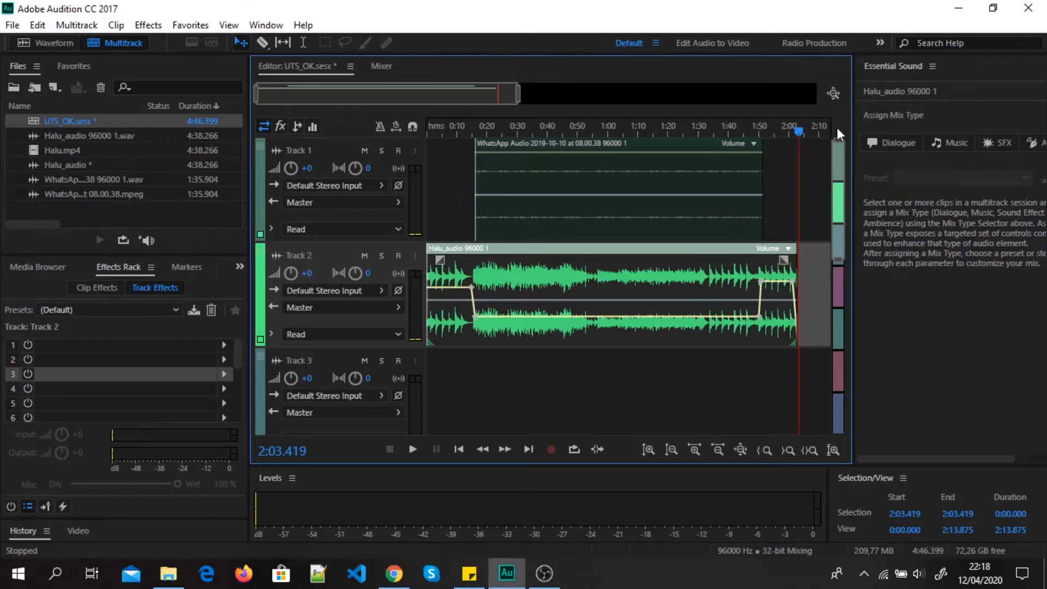
left_click_drag(798, 133, 346, 149)
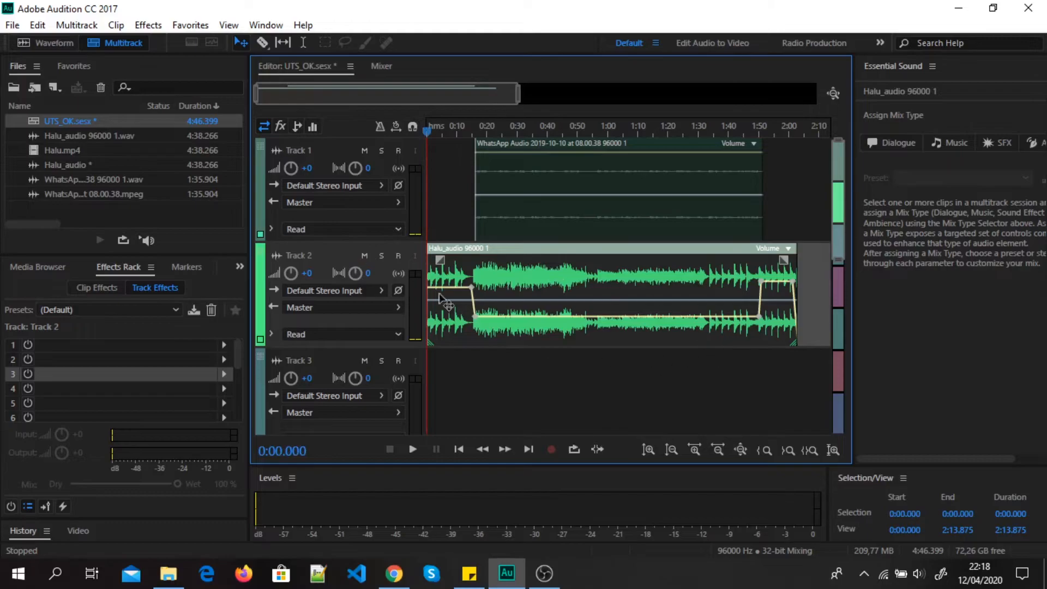
left_click(157, 28)
mouse_move(190, 25)
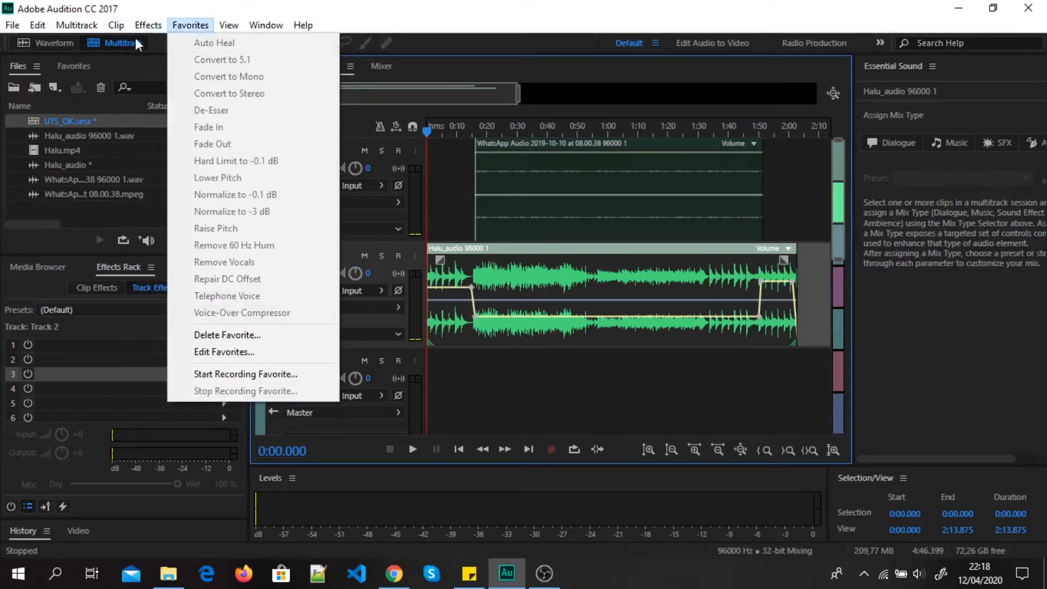
mouse_move(143, 26)
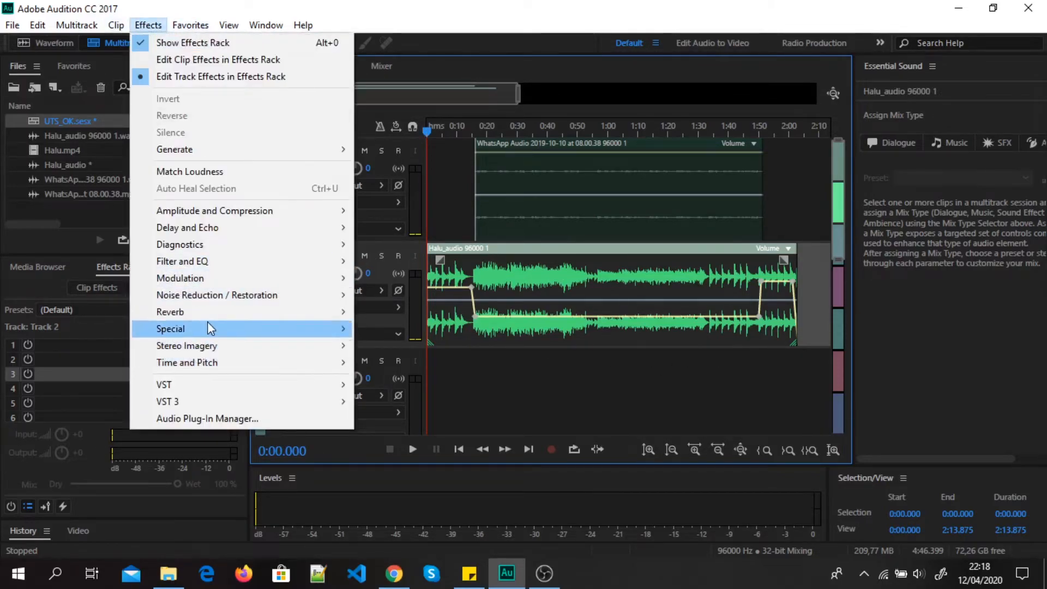
mouse_move(210, 329)
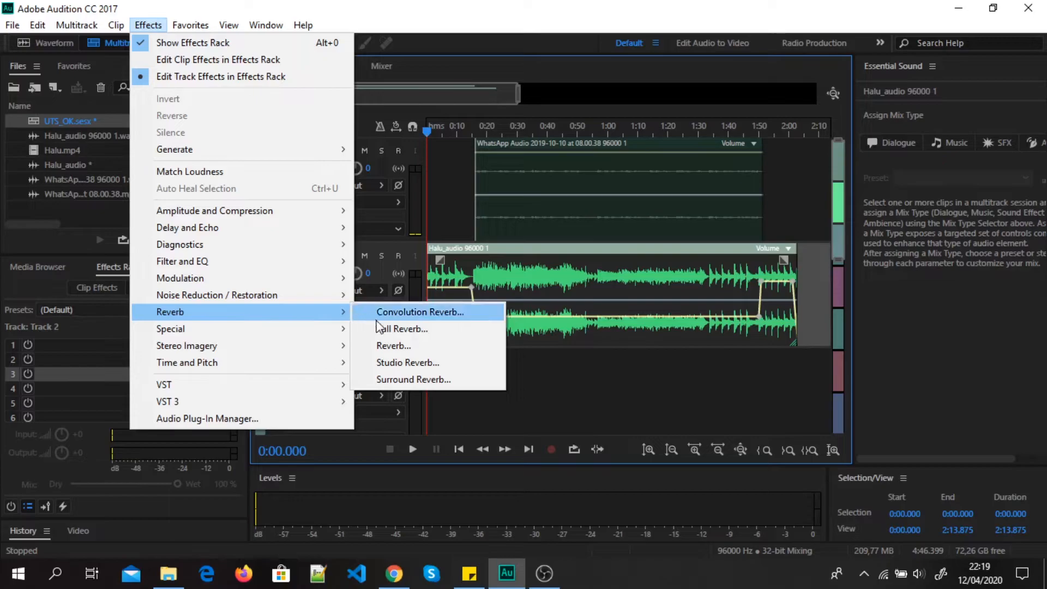
left_click(409, 365)
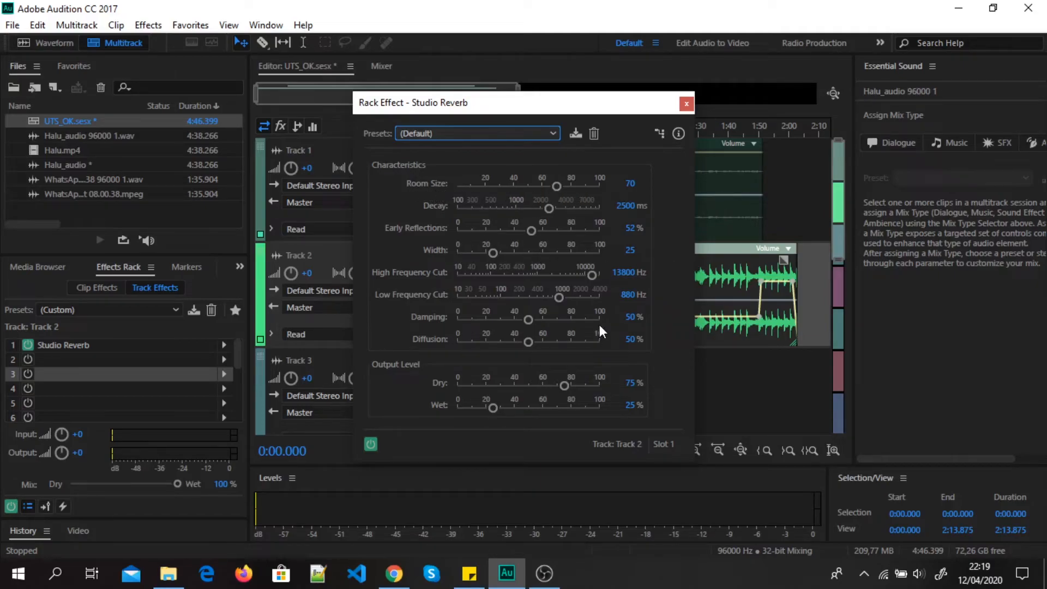
left_click(687, 103)
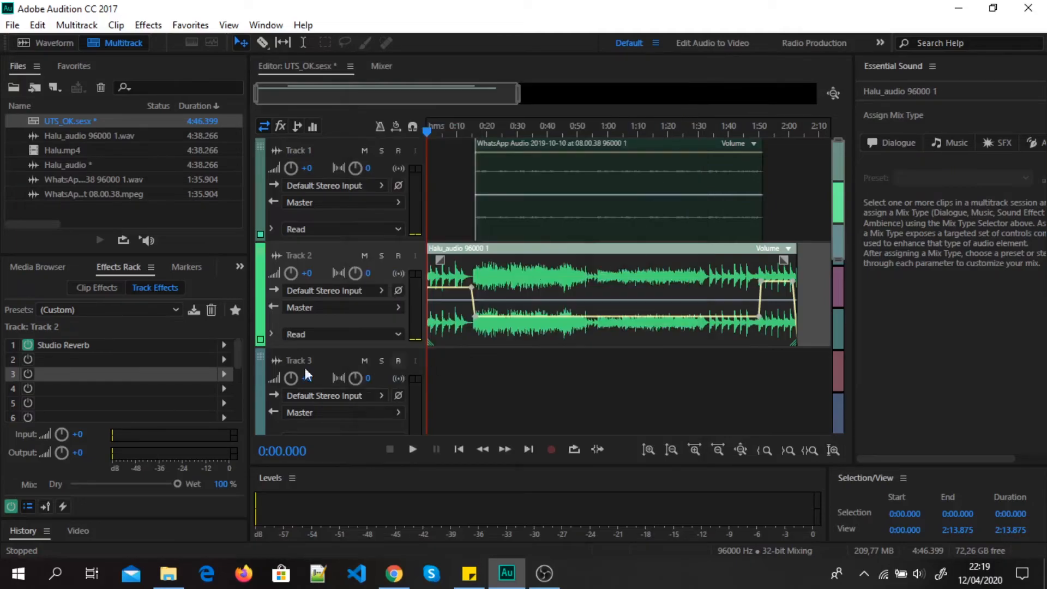
Add a Studio Reverb effect to Track 1, which holds the WhatsApp clip, after its Hard Limiter.
left_click(325, 155)
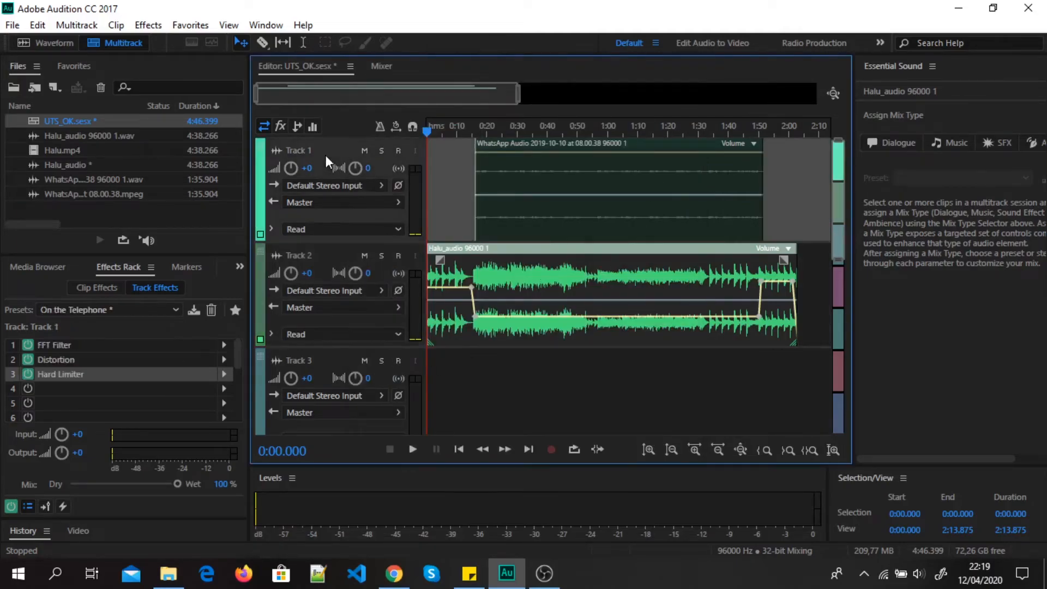
left_click(489, 149)
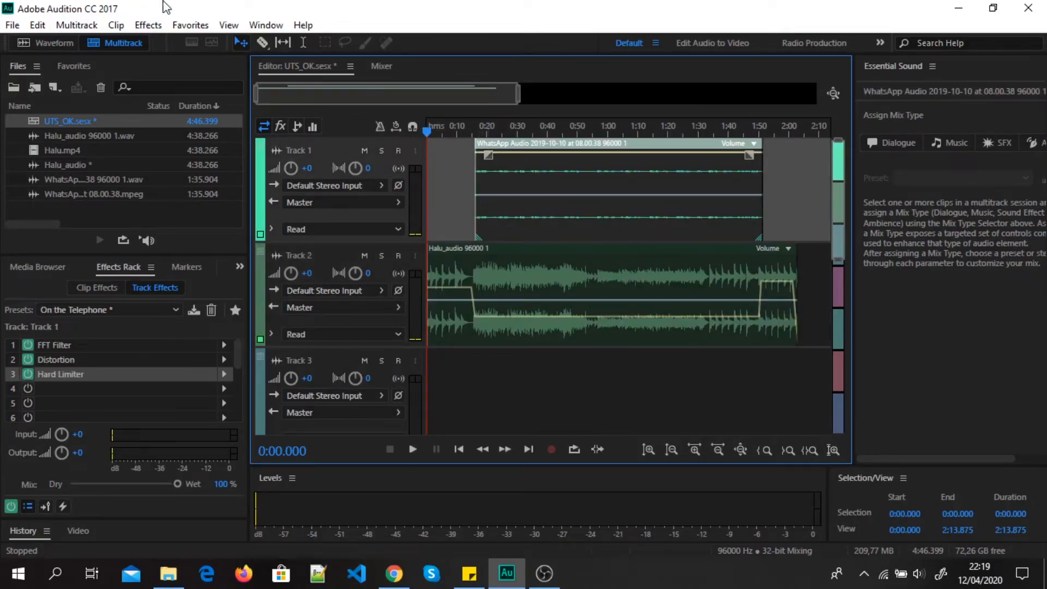
left_click(148, 25)
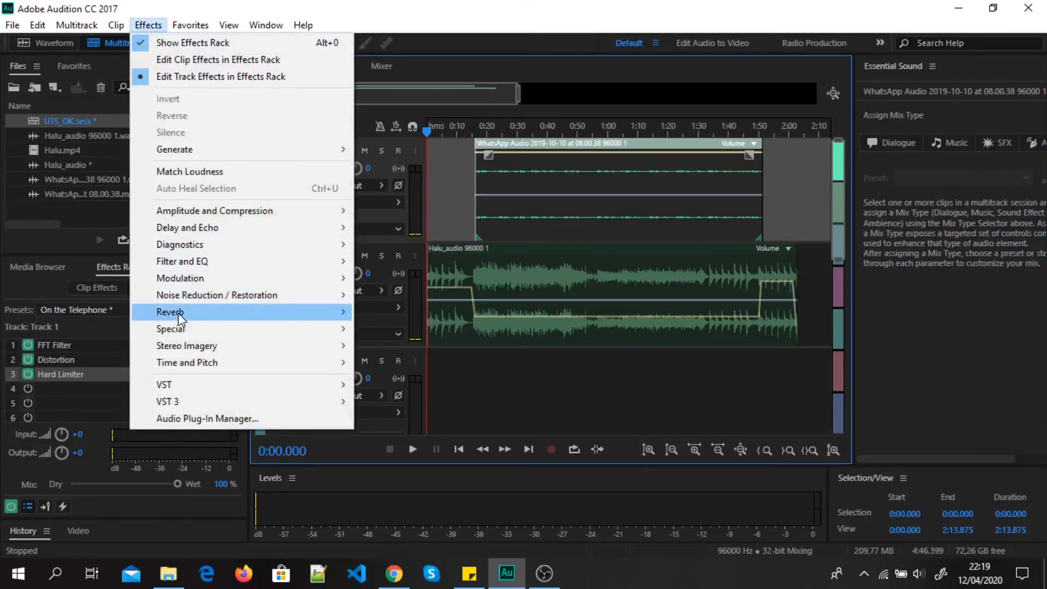
mouse_move(180, 313)
left_click(404, 363)
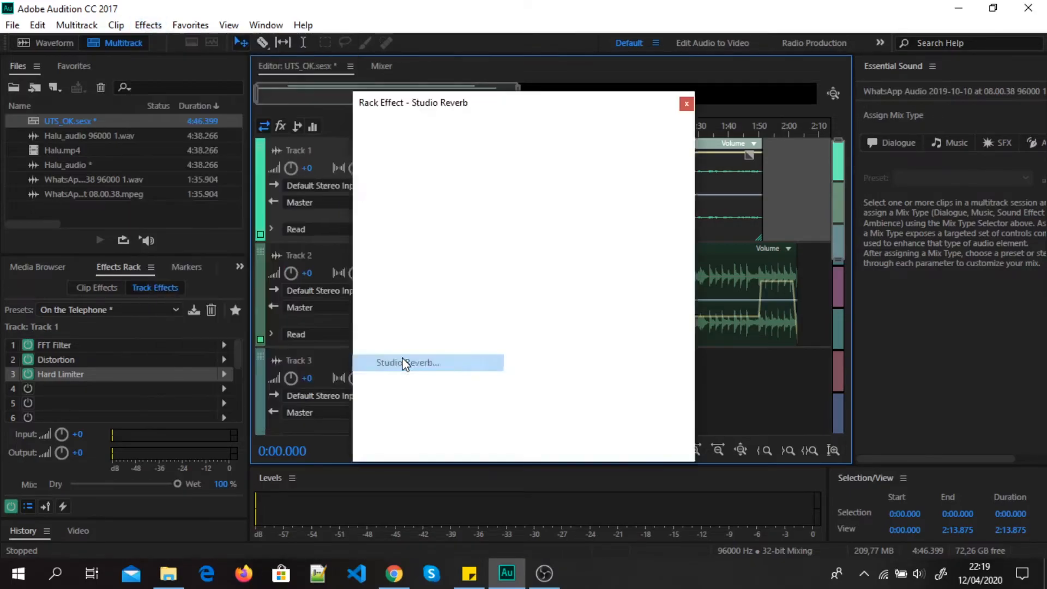
left_click(689, 107)
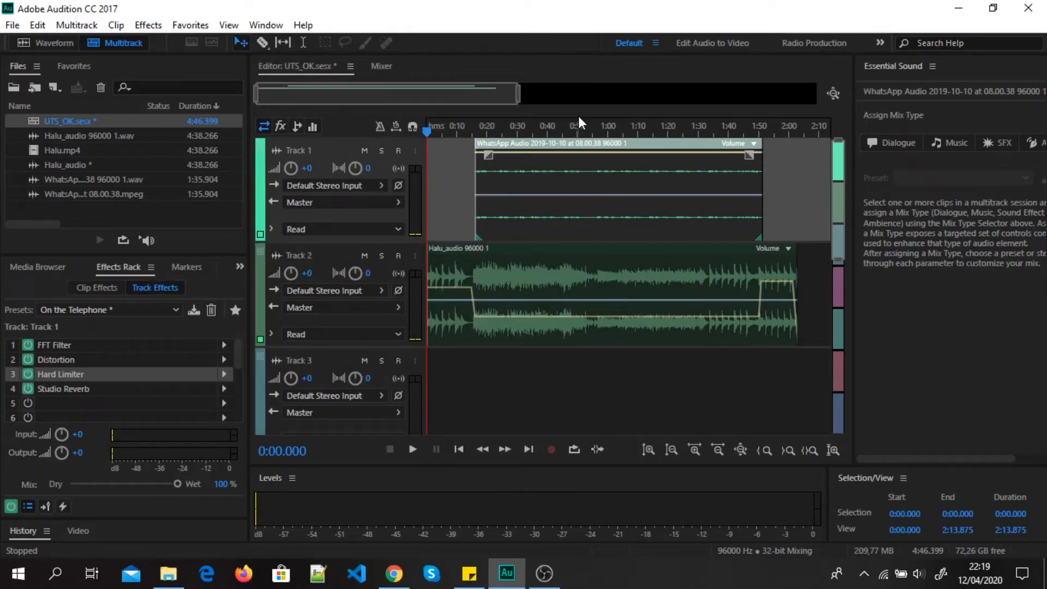
Play the whole mix from the beginning past the end of the music, and return the playhead to 0:00.000.
key("space")
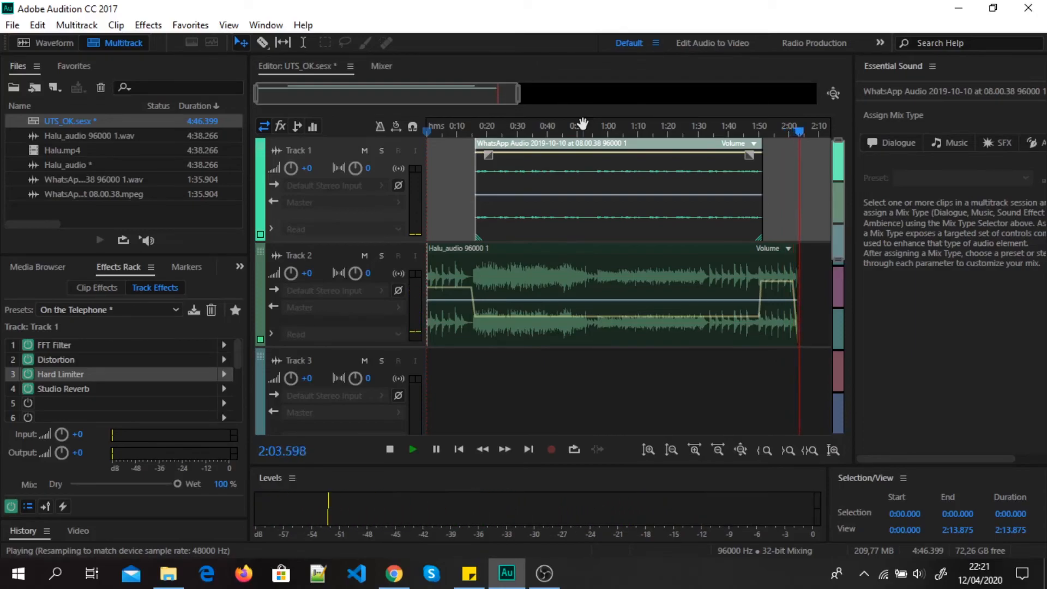
key("space")
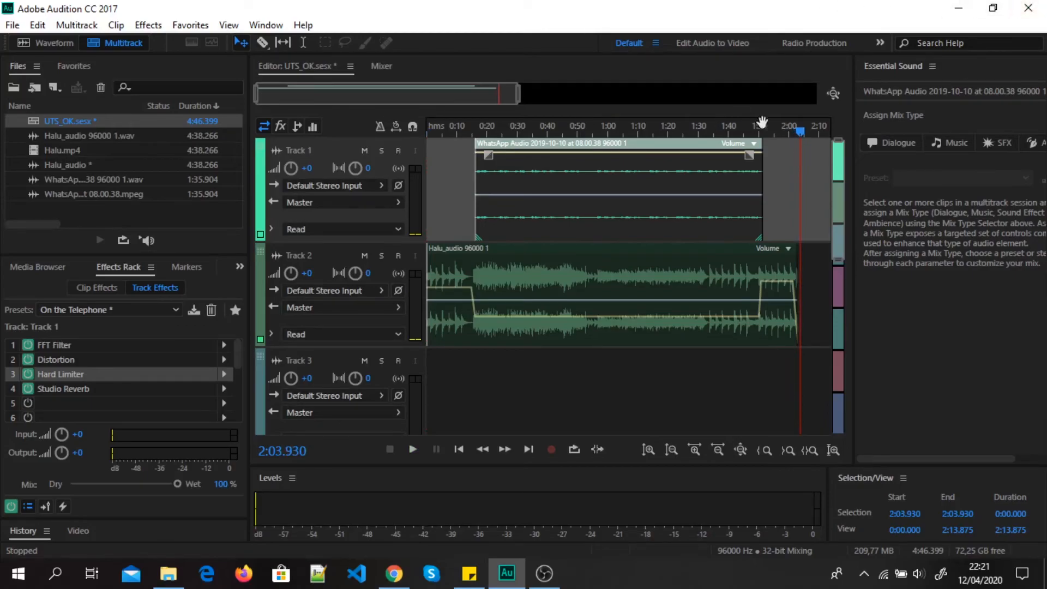
left_click(791, 128)
key("Home")
Start a multitrack mixdown export of the entire UTS_OK.sesx session.
left_click(79, 119)
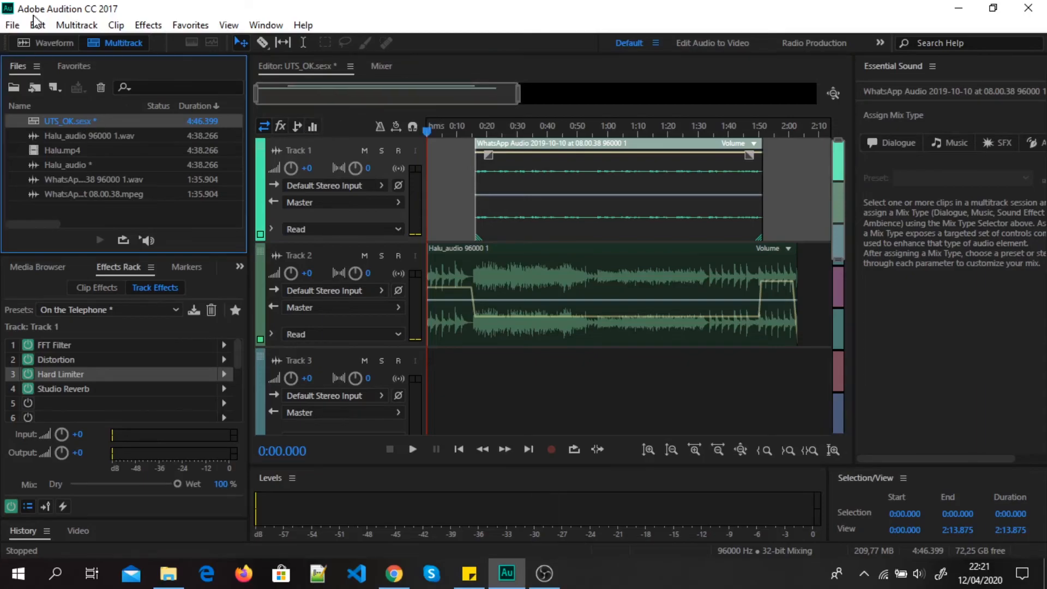
left_click(15, 26)
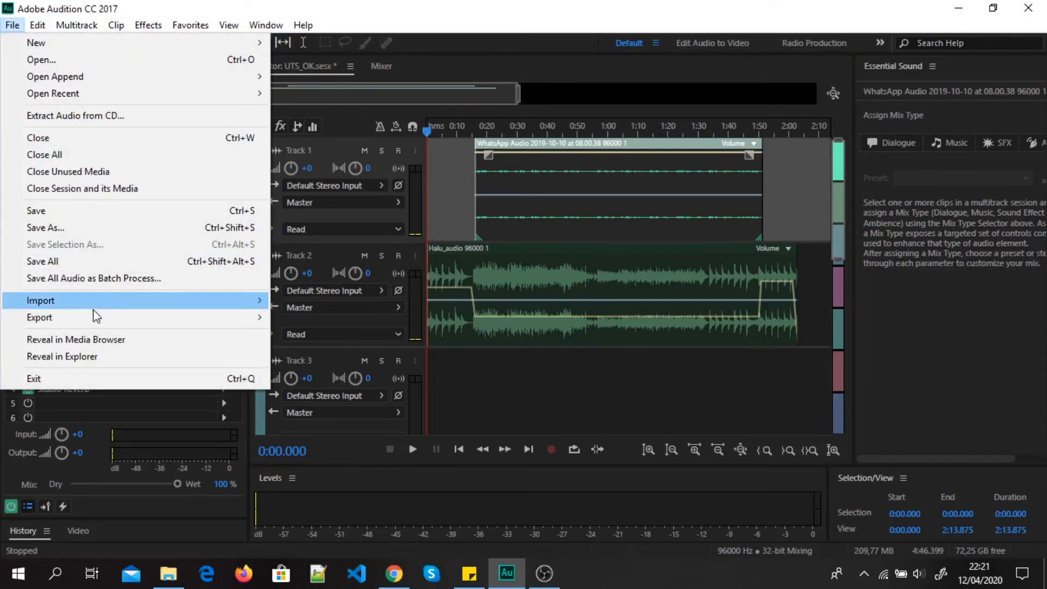
mouse_move(93, 317)
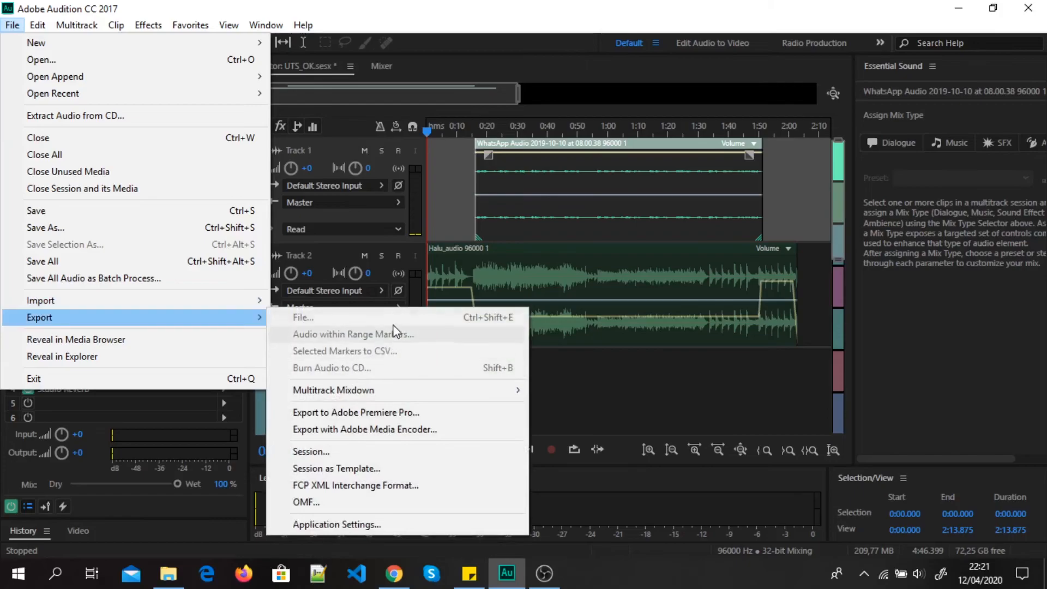
mouse_move(409, 396)
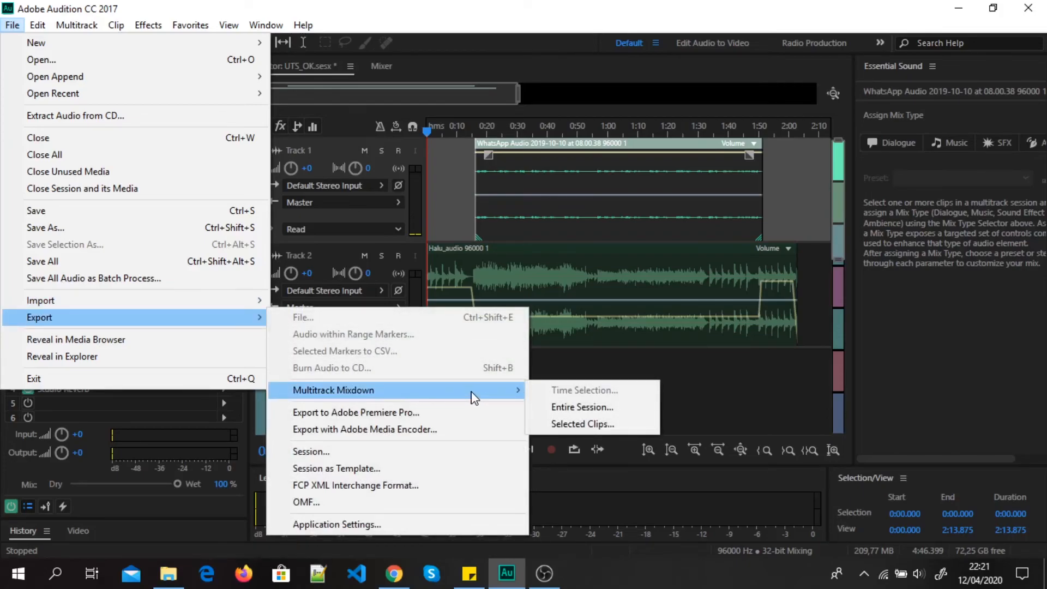
left_click(603, 414)
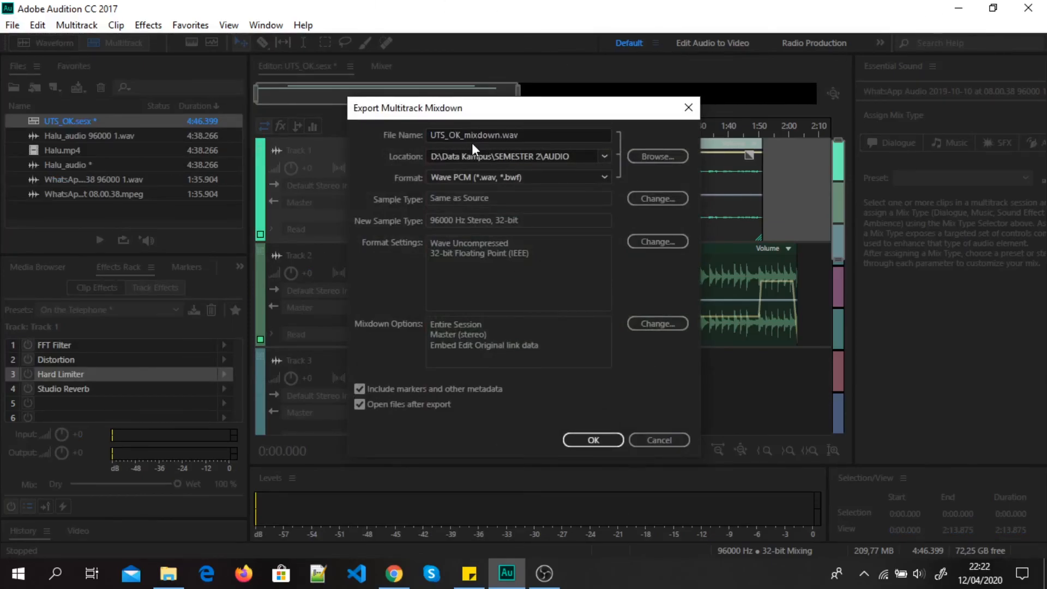
Try MP3 Audio (*.mp3) as the mixdown's export format.
left_click(535, 181)
left_click(534, 181)
left_click(525, 178)
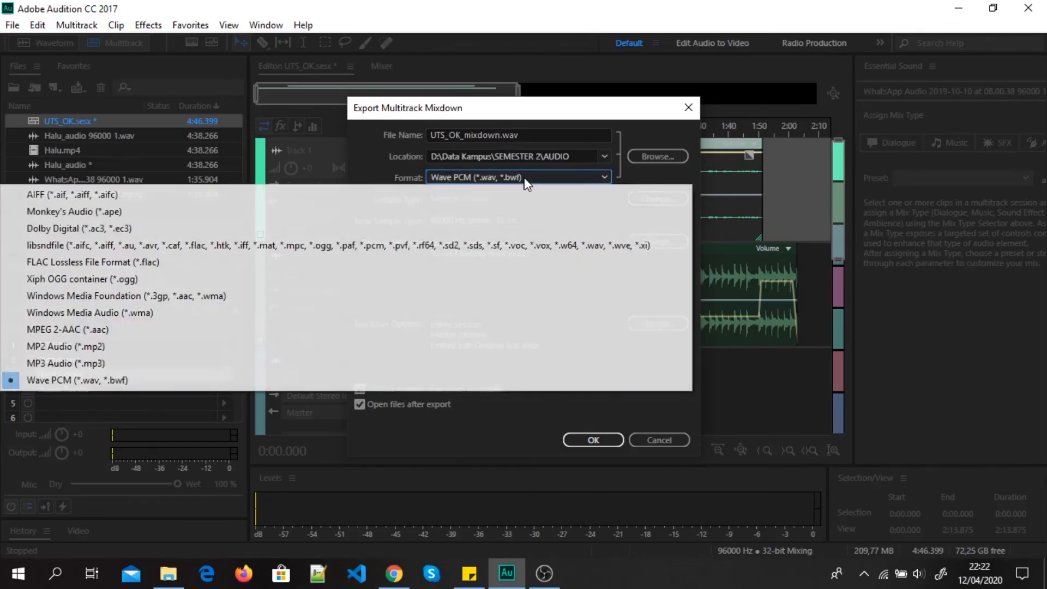
left_click(165, 363)
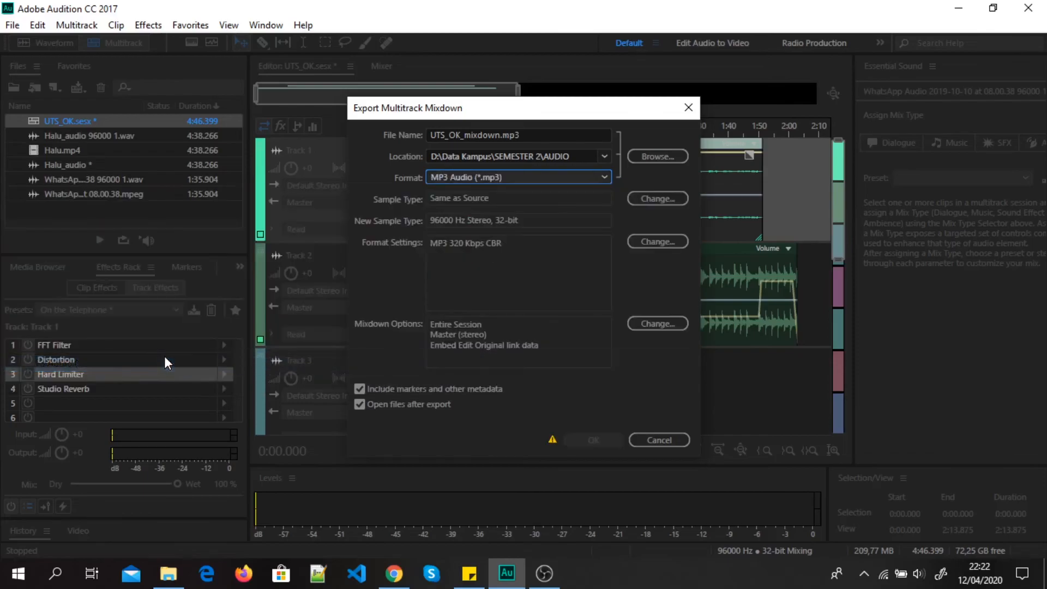
Set the export format to Wave PCM (*.wav, *.bwf) and export the mixdown as UTS_OK_mixdown.wav to the AUDIO folder.
left_click(548, 179)
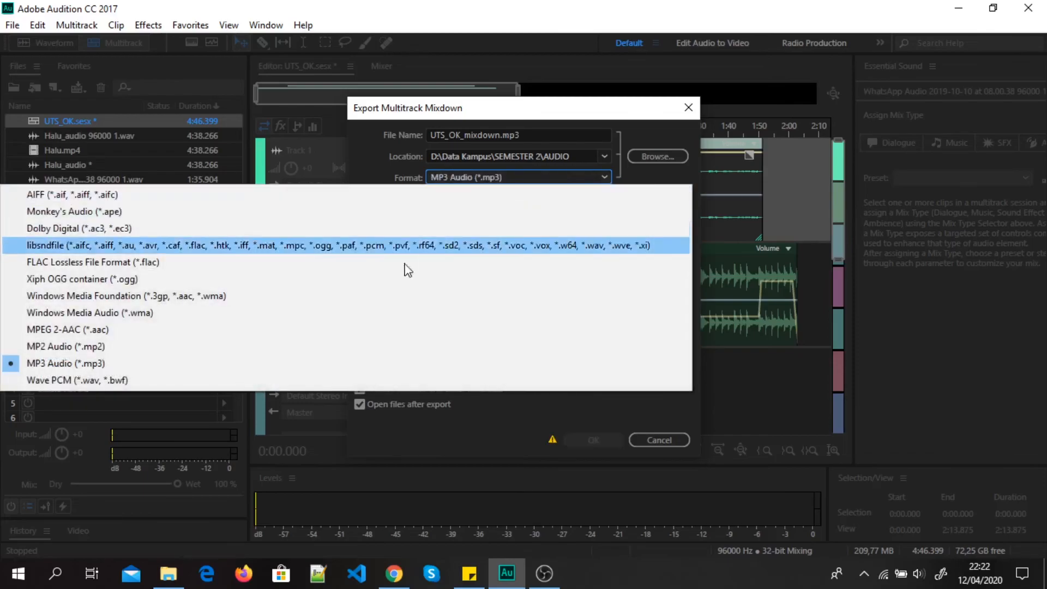
left_click(256, 375)
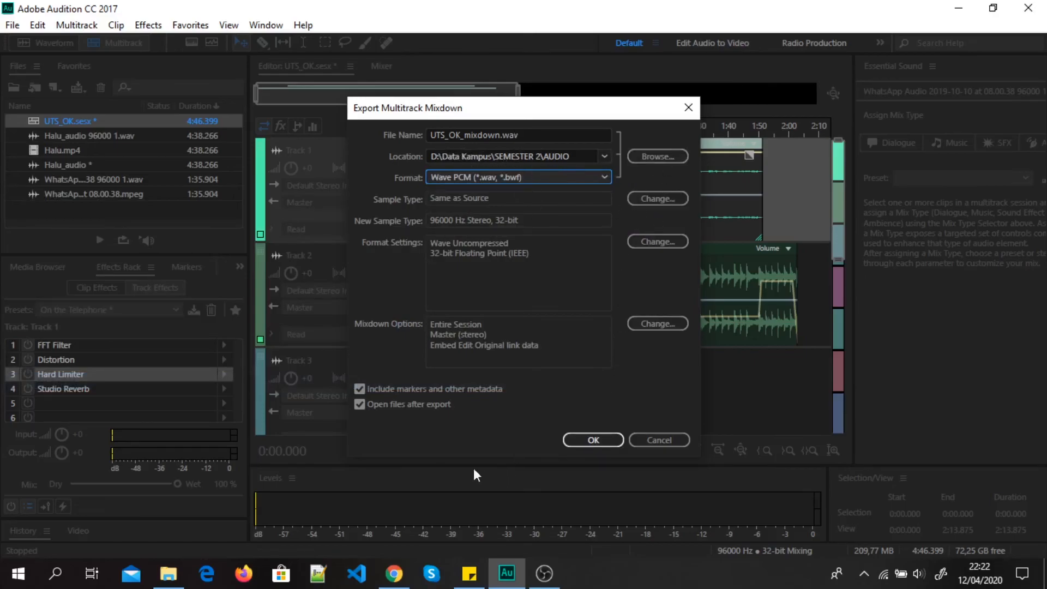
left_click(579, 434)
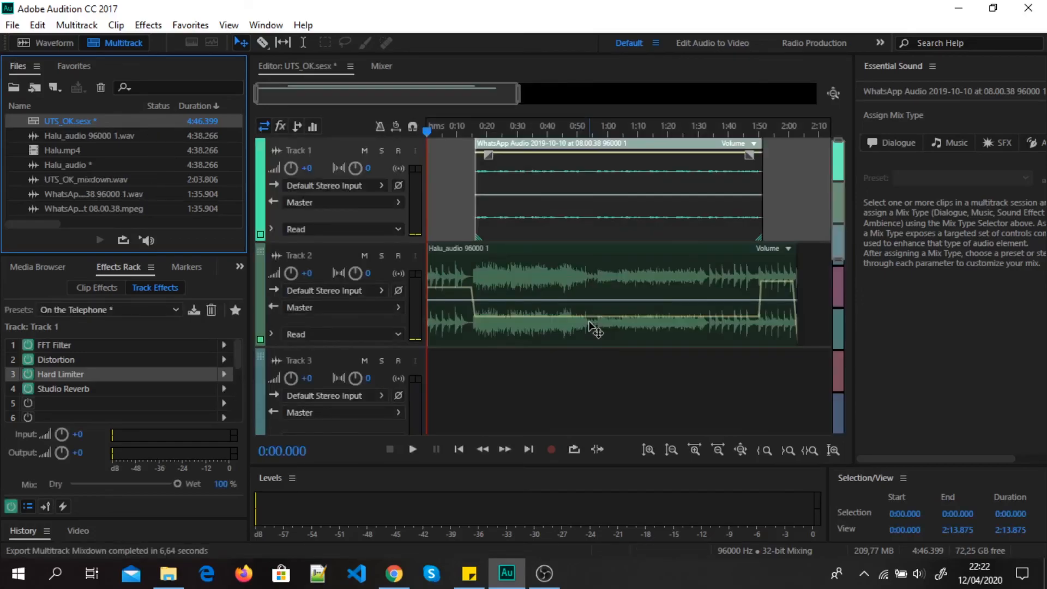
Switch to File Explorer, go up to the AUDIO folder, and open the exported UTS_OK_mixdown.wav for playback.
left_click(958, 9)
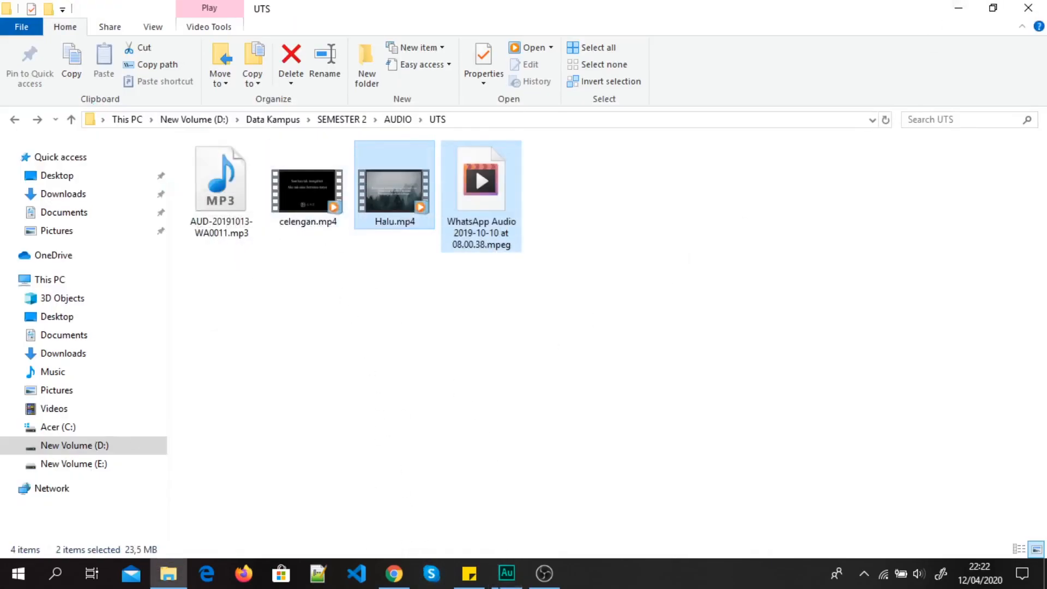
left_click(22, 121)
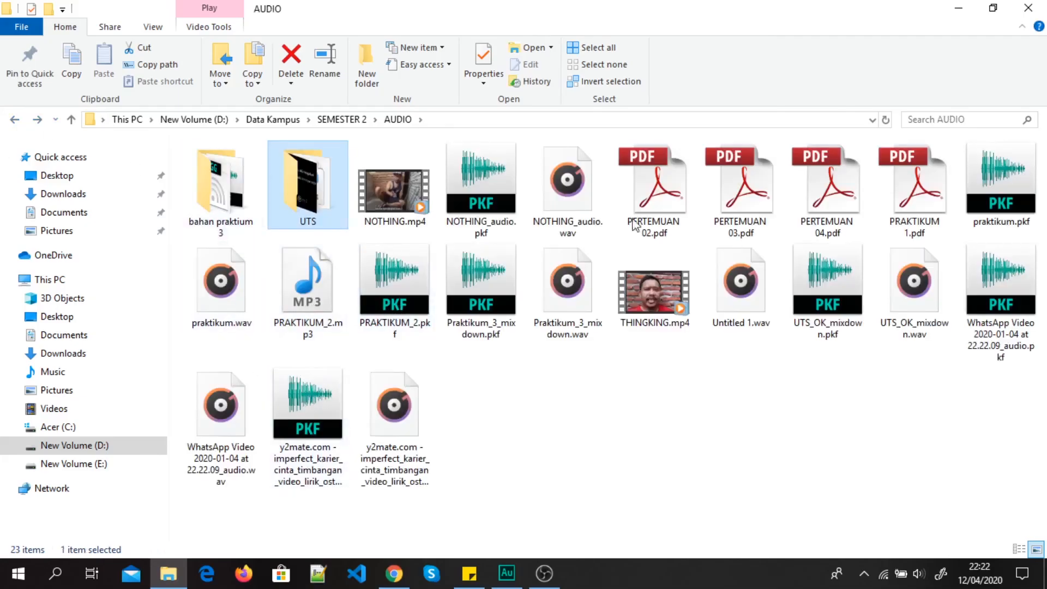
left_click(915, 310)
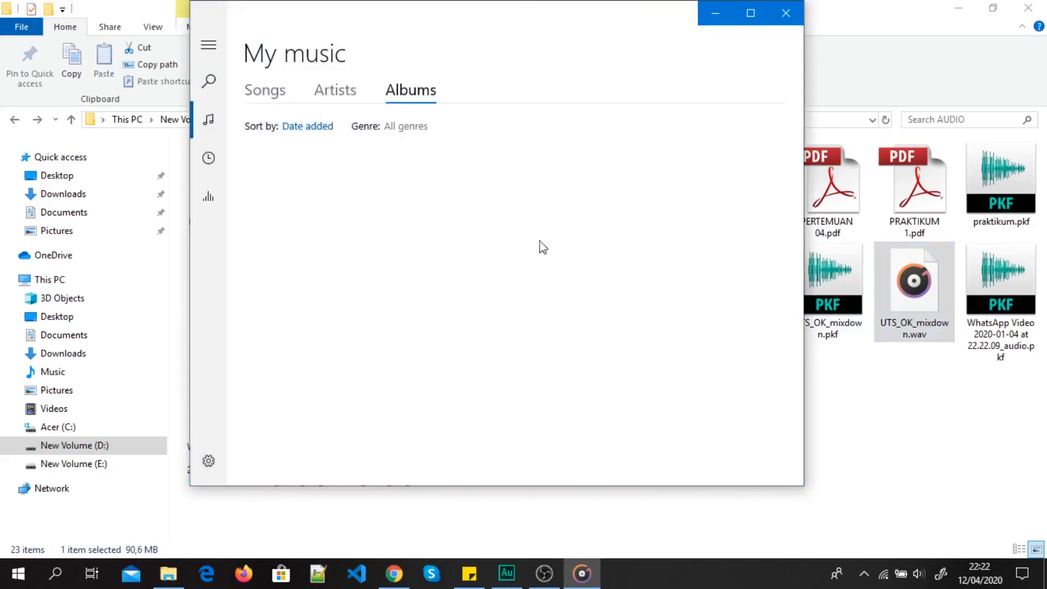
Listen to the exported mixdown from about 1:35 at raised volume, pause it, and switch back to Adobe Audition.
left_click_drag(701, 439, 741, 434)
left_click(531, 470)
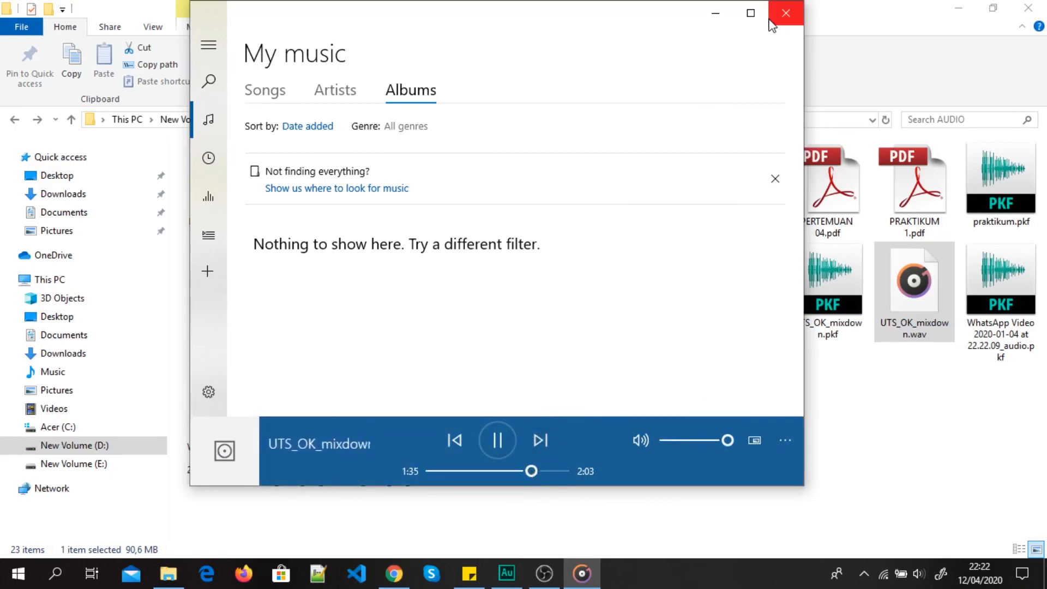
left_click(497, 440)
left_click(507, 573)
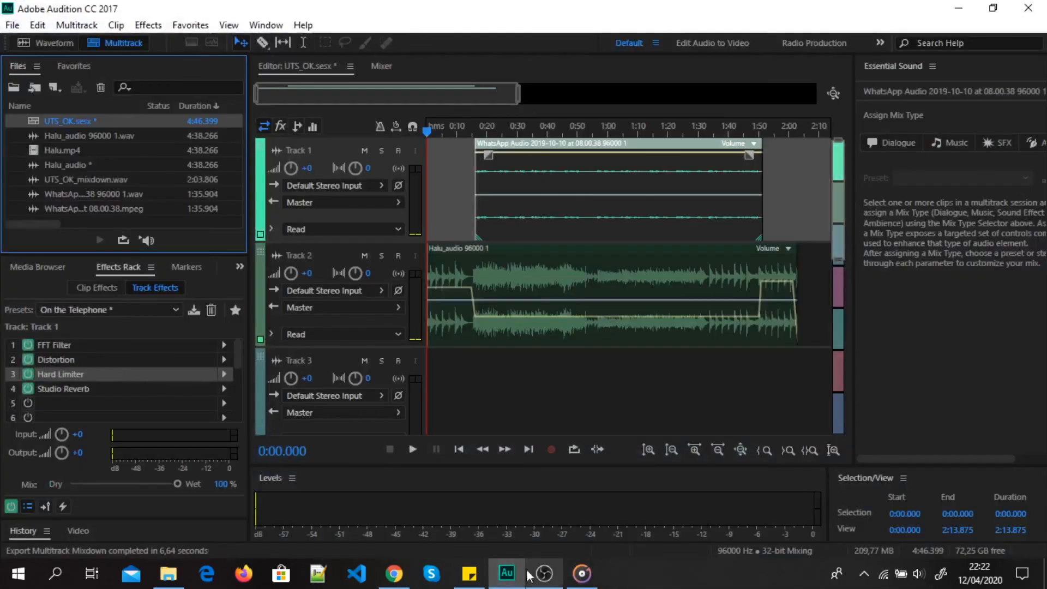